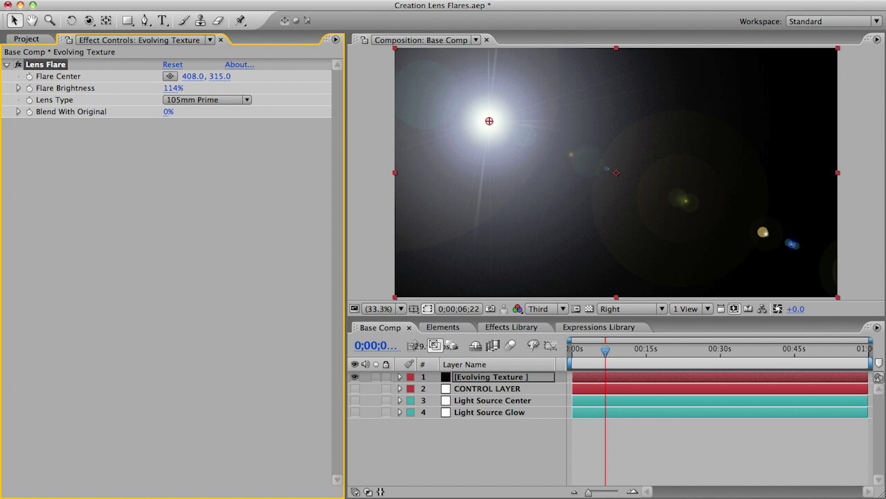
Switch to Chrome and browse down the Creation Effects home page.
{"action": "key", "text": "super+Tab"}
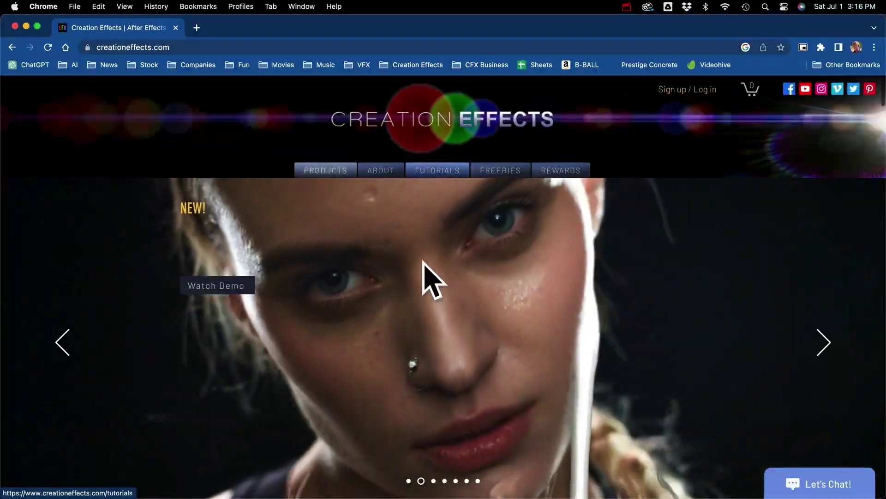
{"action": "scroll", "coordinate": [365, 420], "scroll_direction": "down", "scroll_amount": 15}
{"action": "scroll", "coordinate": [359, 413], "scroll_direction": "down", "scroll_amount": 3}
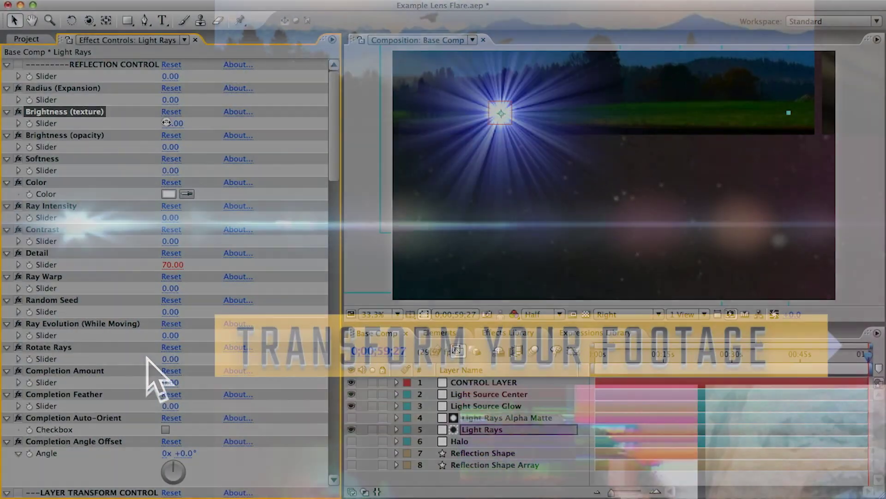
Make the Halo and Reflection Shape layers visible in Base Comp and duplicate the reflection shape.
{"action": "left_click", "coordinate": [352, 441]}
{"action": "left_click", "coordinate": [352, 453]}
{"action": "key", "text": "super+d"}
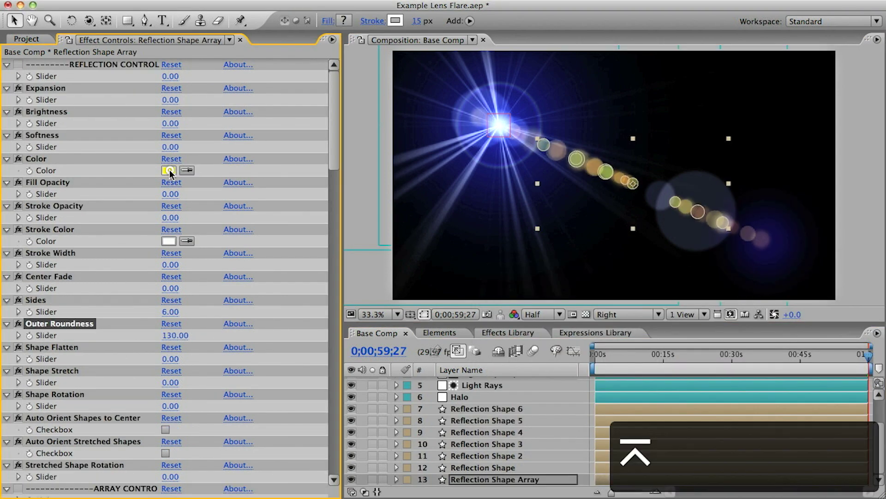
Paste the Evolving Anamorphic Streak and Streaked Ring elements into Base Comp.
{"action": "key", "text": "super+v"}
{"action": "key", "text": "super+v"}
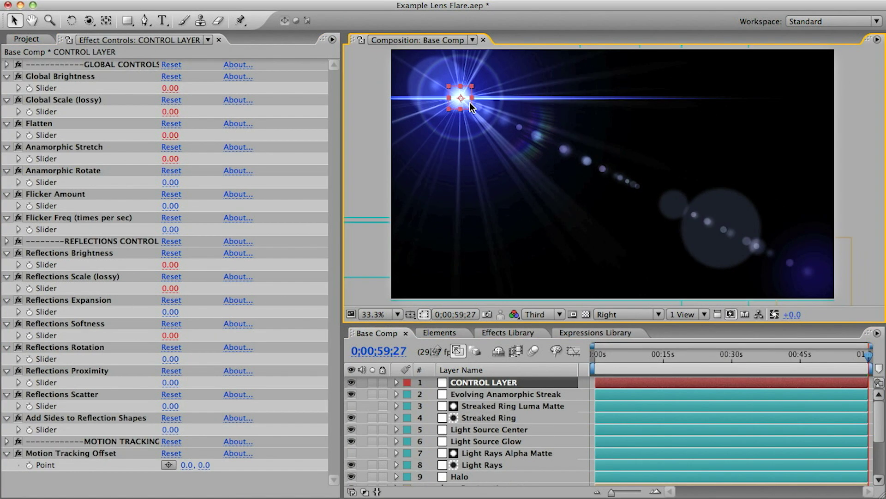
{"action": "left_click_drag", "start_coordinate": [172, 159], "coordinate": [203, 159]}
{"action": "mouse_move", "coordinate": [454, 92]}
{"action": "left_mouse_down"}
{"action": "mouse_move", "coordinate": [761, 99]}
{"action": "mouse_move", "coordinate": [448, 98]}
{"action": "left_mouse_up"}
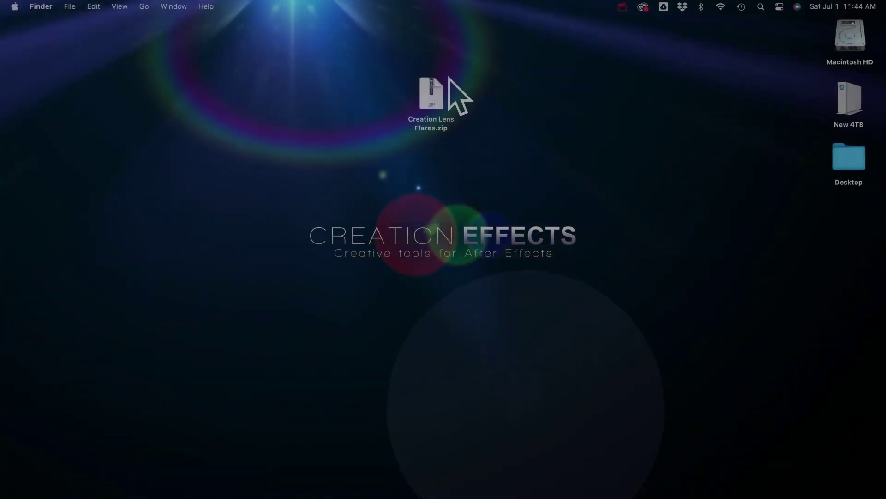
Extract Creation Lens Flares.zip on the desktop and place the extracted folder beside the archive.
{"action": "mouse_move", "coordinate": [450, 83]}
{"action": "left_mouse_down"}
{"action": "mouse_move", "coordinate": [464, 101]}
{"action": "mouse_move", "coordinate": [456, 100]}
{"action": "left_mouse_up"}
{"action": "right_click", "coordinate": [457, 103]}
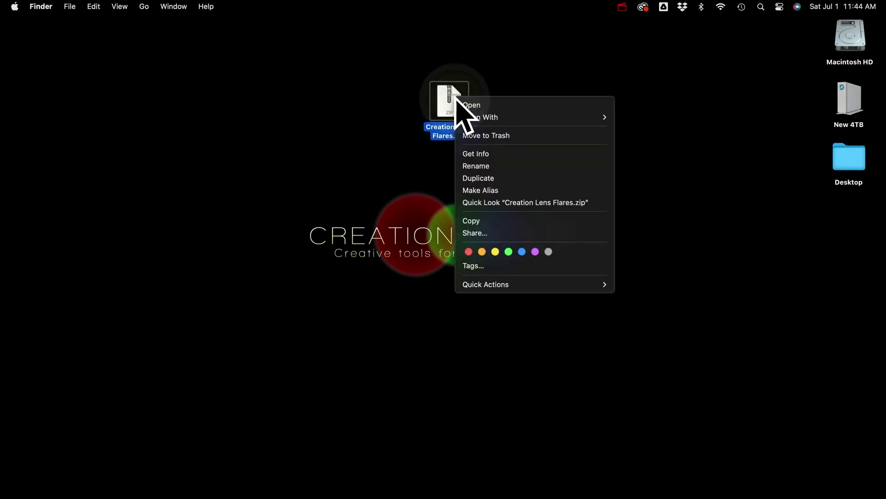
{"action": "left_click", "coordinate": [382, 121]}
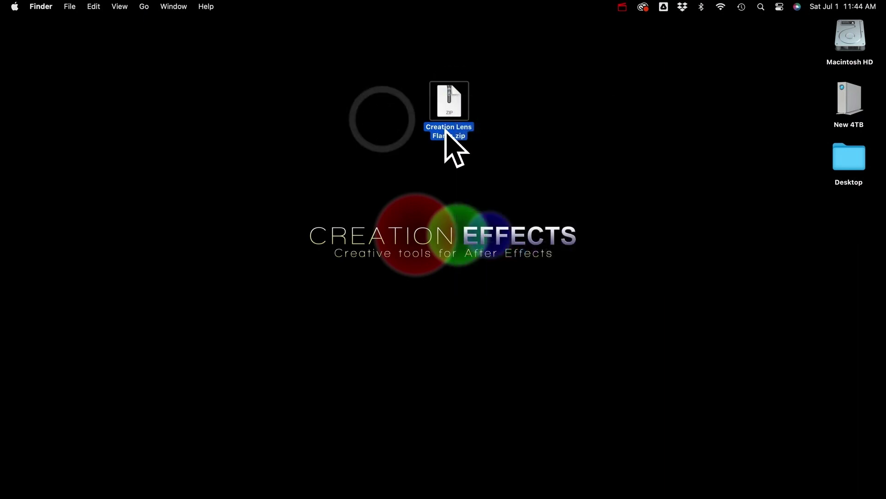
{"action": "double_click", "coordinate": [451, 110]}
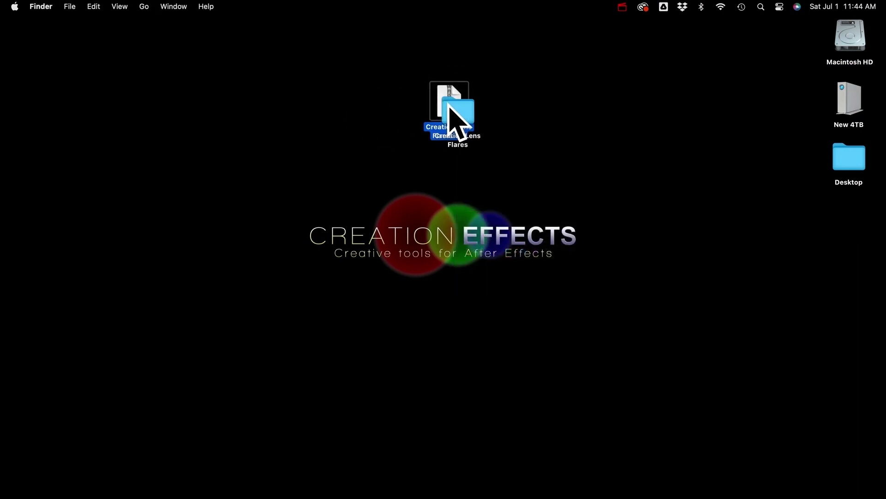
{"action": "left_click", "coordinate": [531, 108]}
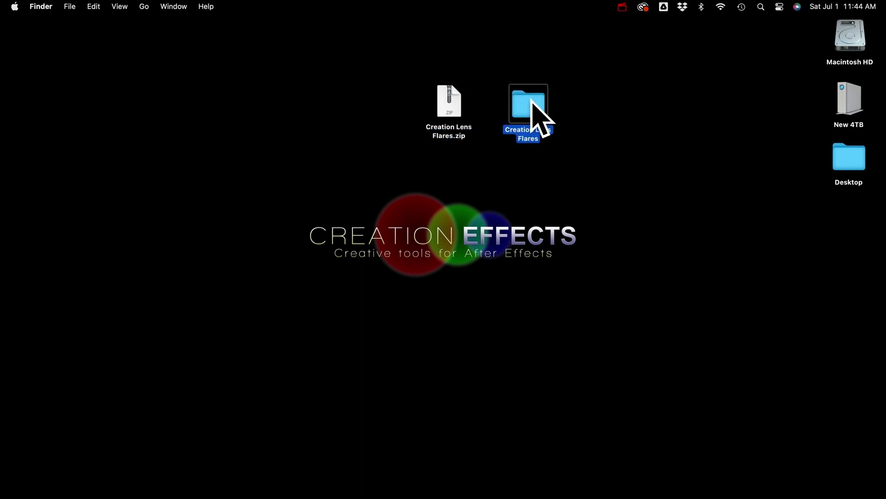
Open the project Creation Lens Flares.aep from the extracted Creation Lens Flares folder.
{"action": "double_click", "coordinate": [532, 105]}
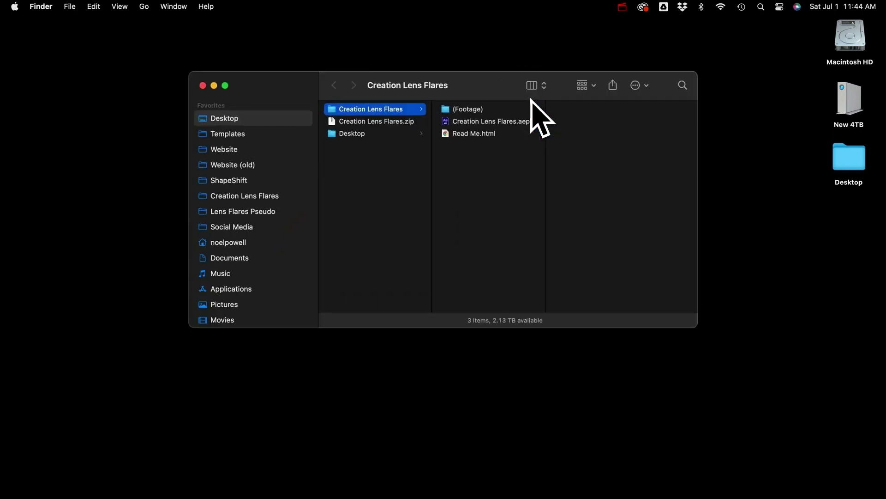
{"action": "left_click", "coordinate": [489, 122]}
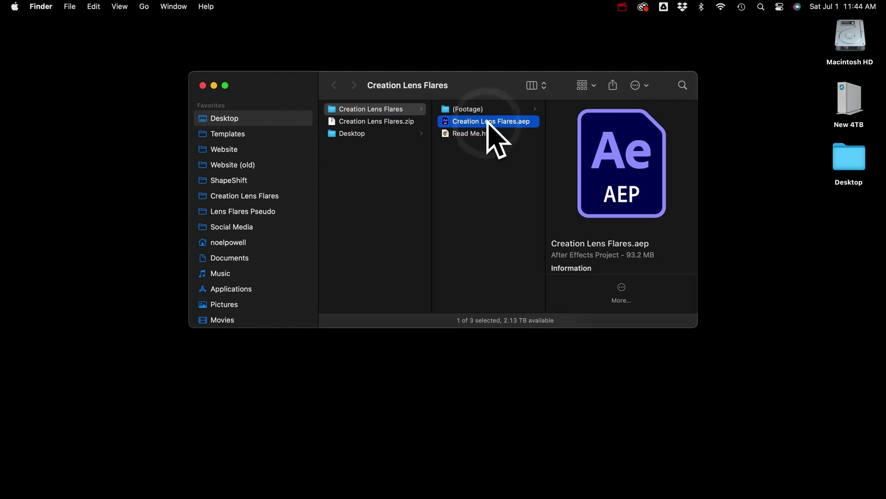
{"action": "double_click", "coordinate": [490, 121]}
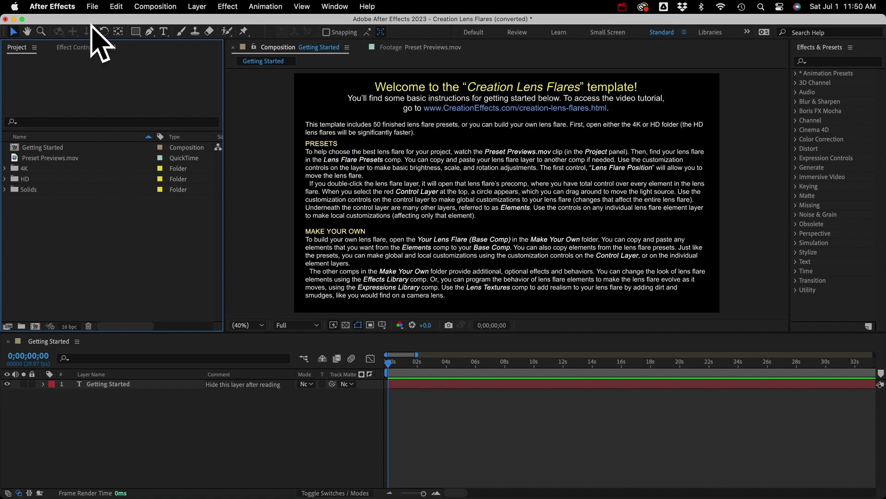
{"action": "left_click", "coordinate": [93, 7]}
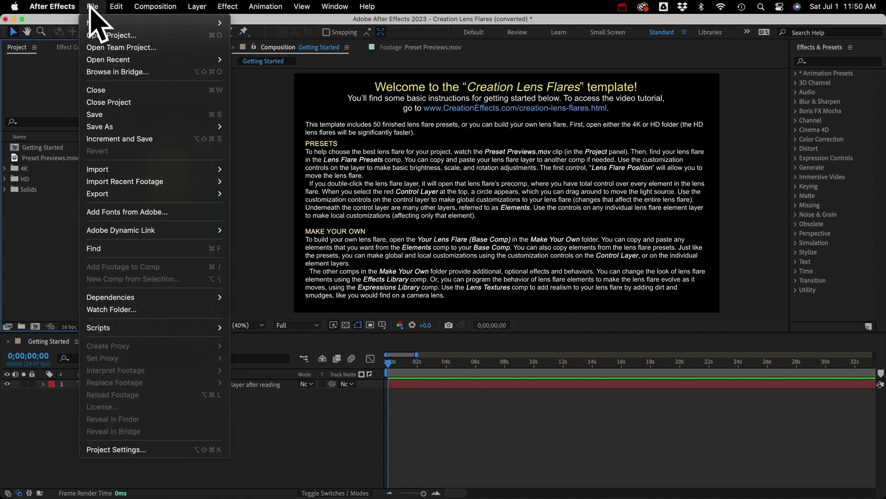
{"action": "mouse_move", "coordinate": [104, 170]}
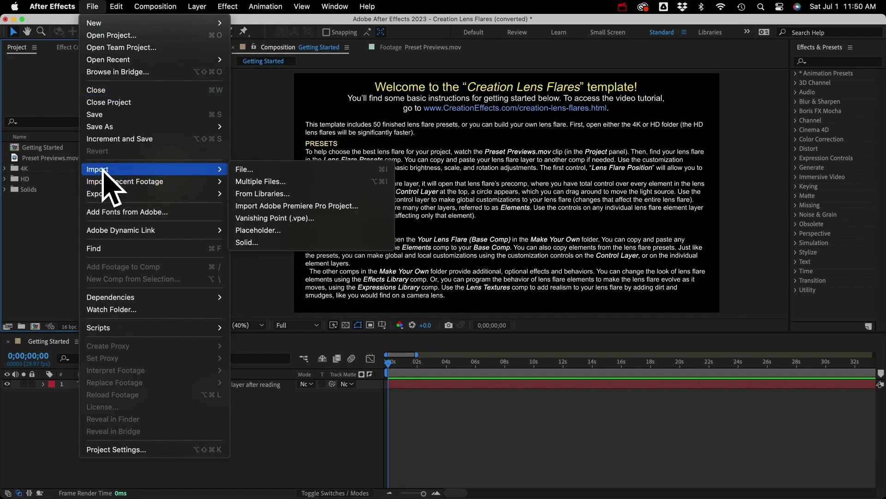
{"action": "left_click", "coordinate": [243, 170]}
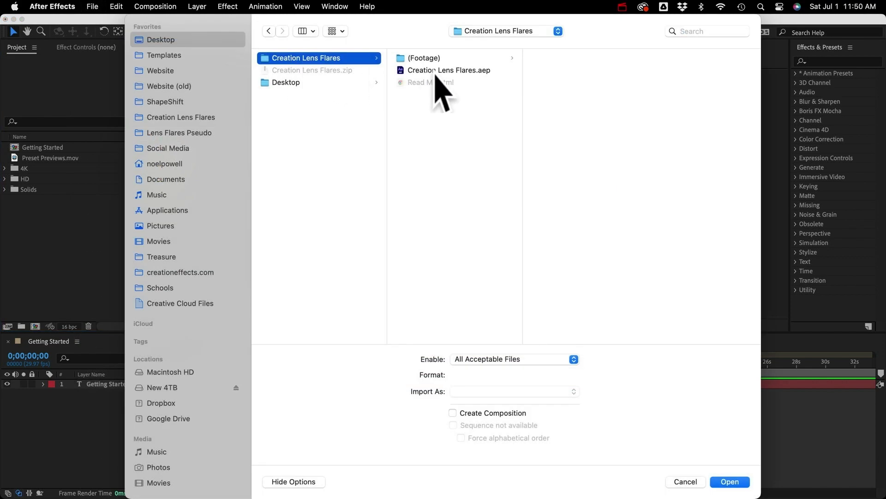
{"action": "left_click", "coordinate": [440, 72]}
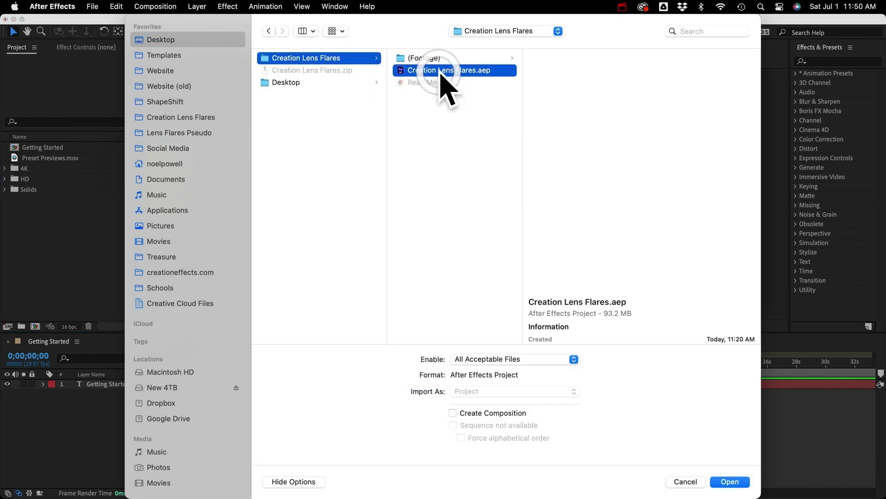
{"action": "left_click", "coordinate": [683, 483]}
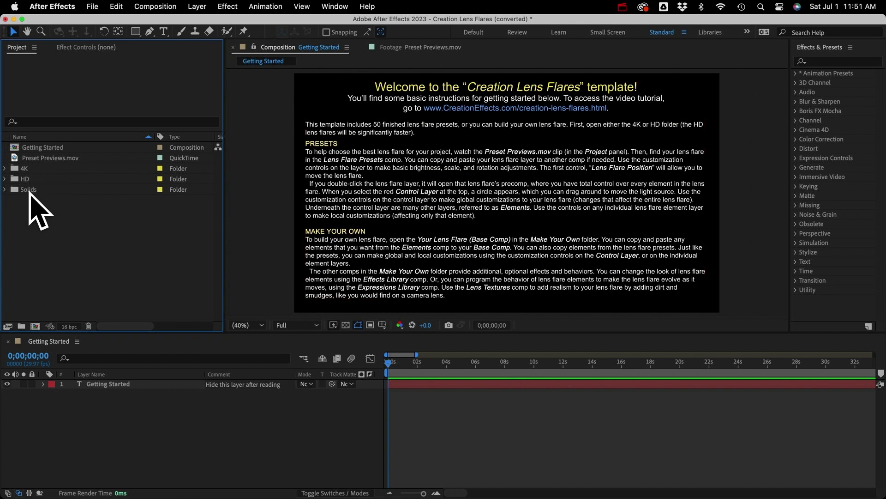
Play Preset Previews.mov, scrub through it to about 18 seconds to review the anamorphic presets, and close the footage.
{"action": "left_click", "coordinate": [37, 158]}
{"action": "double_click", "coordinate": [49, 159]}
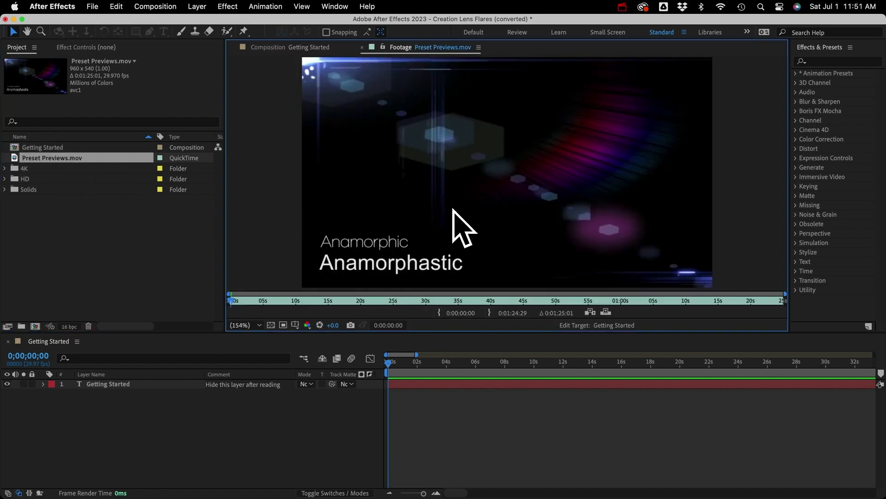
{"action": "key", "text": "space"}
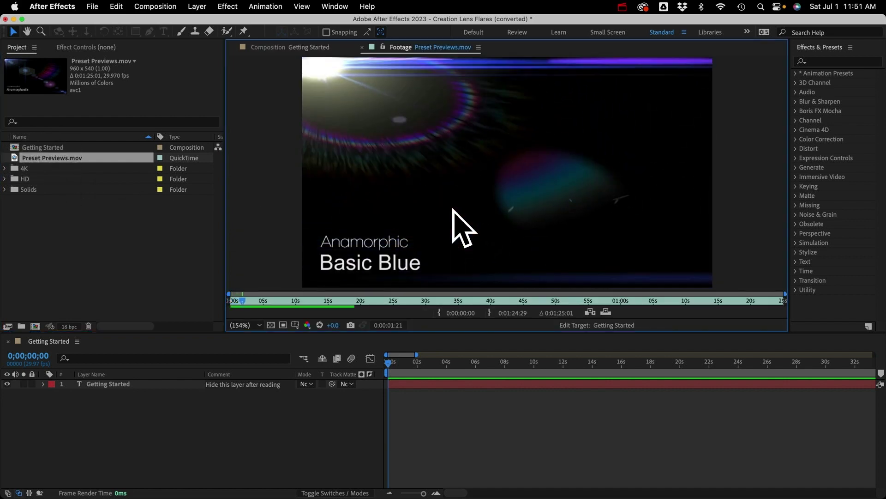
{"action": "left_click", "coordinate": [259, 301]}
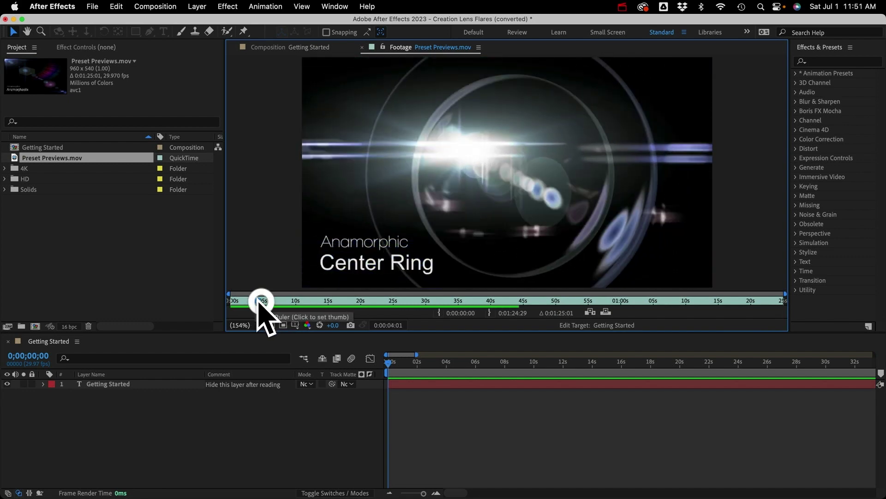
{"action": "left_click_drag", "start_coordinate": [258, 301], "coordinate": [350, 302]}
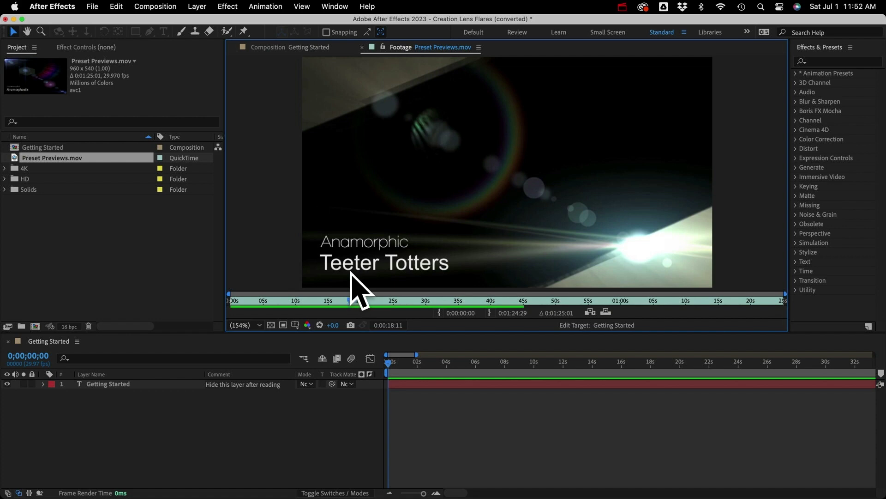
{"action": "left_click", "coordinate": [362, 47]}
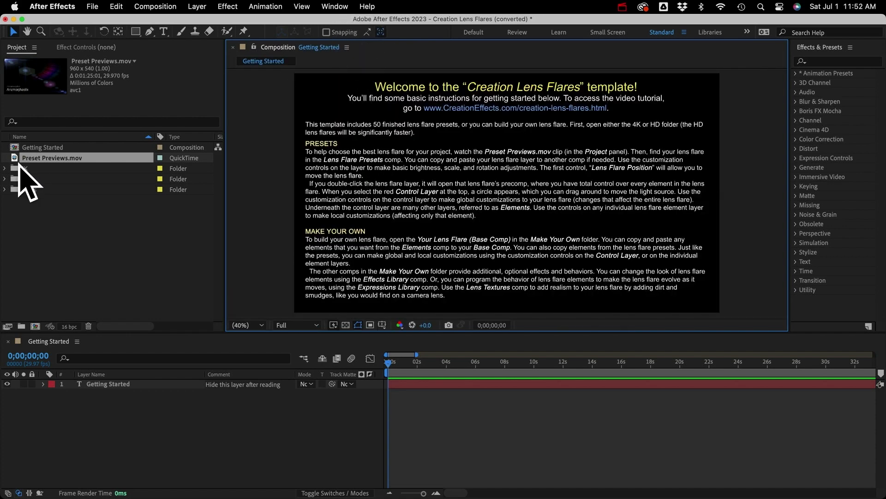
Check the contents of the 4K folder, then expand the HD folder and open the HD Lens Flare Presets composition.
{"action": "left_click", "coordinate": [38, 169]}
{"action": "left_click", "coordinate": [41, 177]}
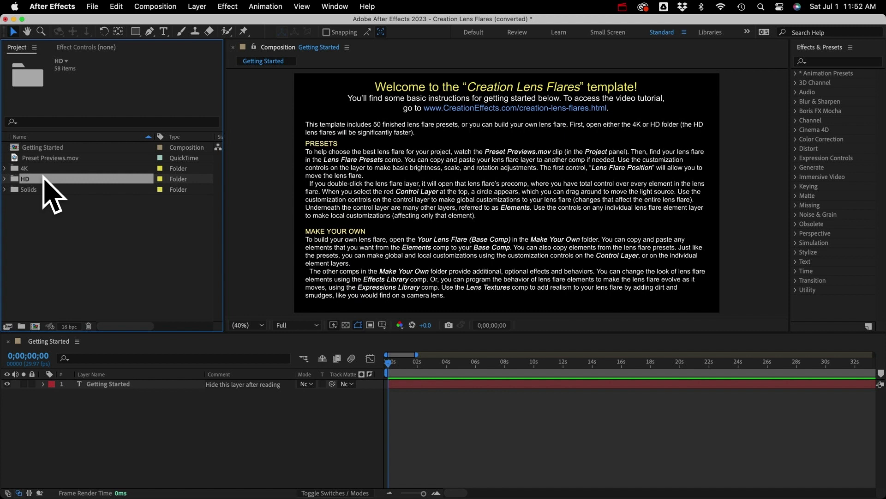
{"action": "left_click", "coordinate": [4, 168]}
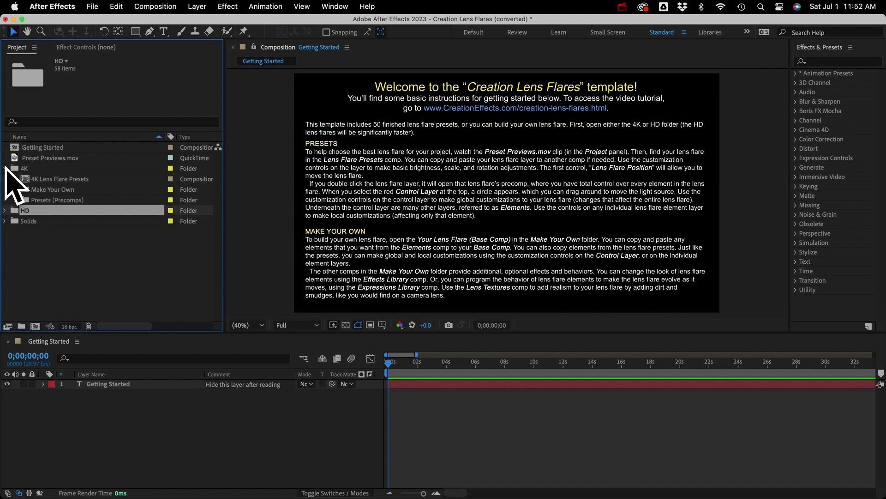
{"action": "left_click", "coordinate": [5, 168]}
{"action": "left_click", "coordinate": [4, 179]}
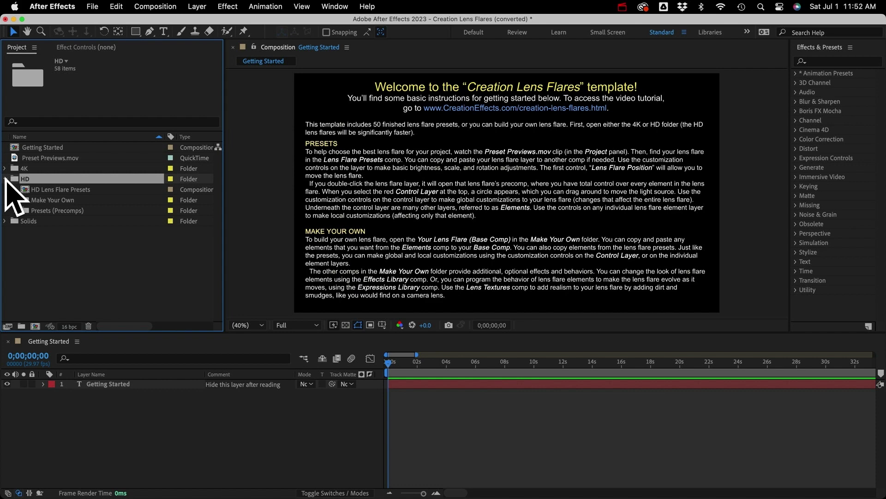
{"action": "left_click", "coordinate": [57, 189]}
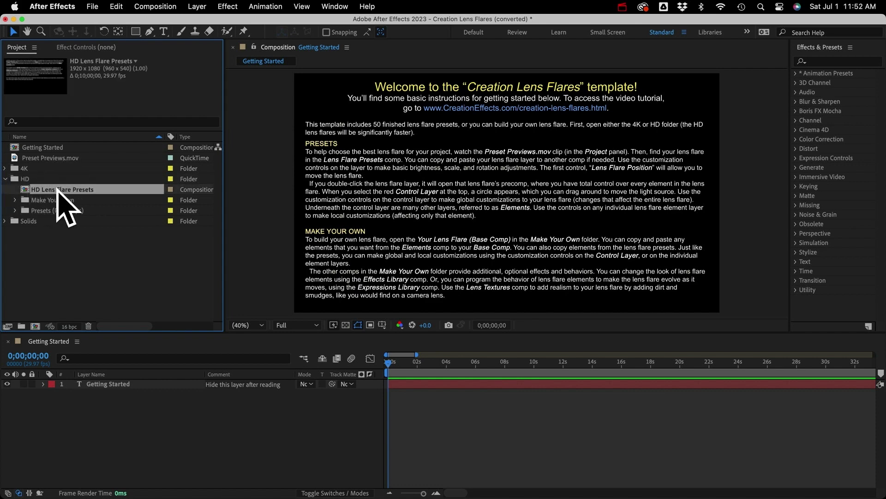
{"action": "double_click", "coordinate": [60, 189]}
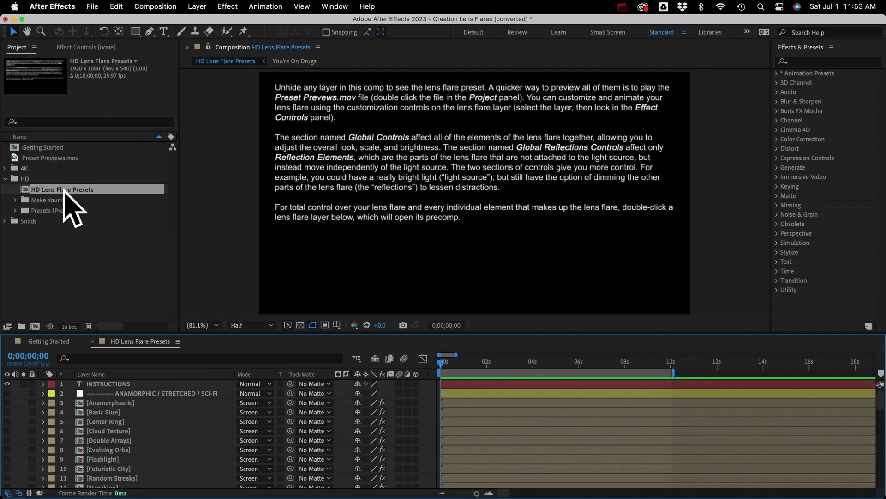
Hide the INSTRUCTIONS layer and look through the full list of lens flare preset layers.
{"action": "left_click", "coordinate": [7, 383]}
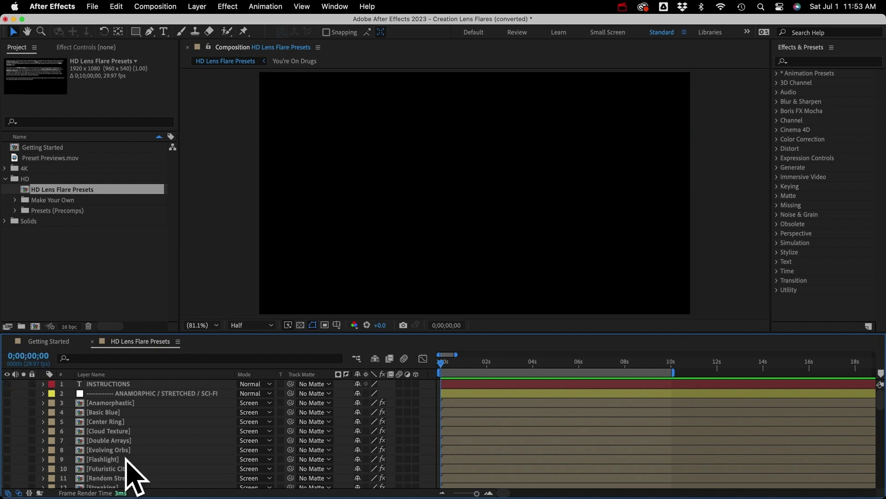
{"action": "scroll", "coordinate": [131, 476], "scroll_direction": "down", "scroll_amount": 15}
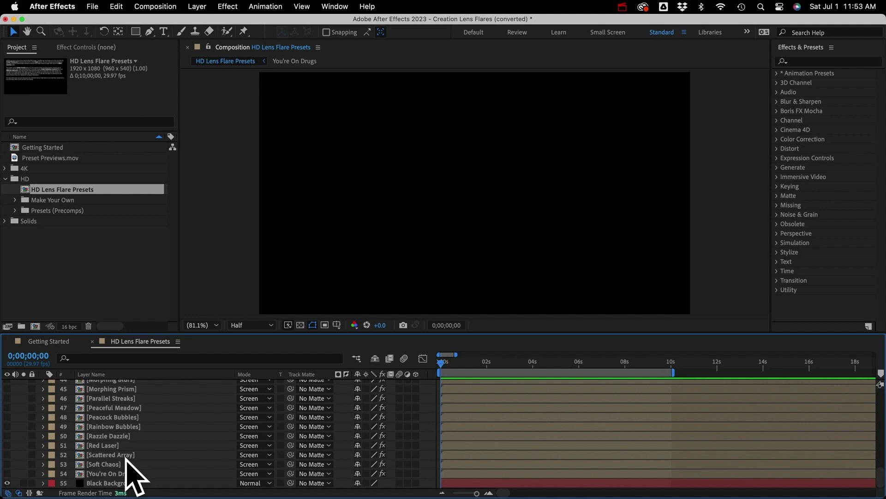
{"action": "scroll", "coordinate": [132, 475], "scroll_direction": "up", "scroll_amount": 15}
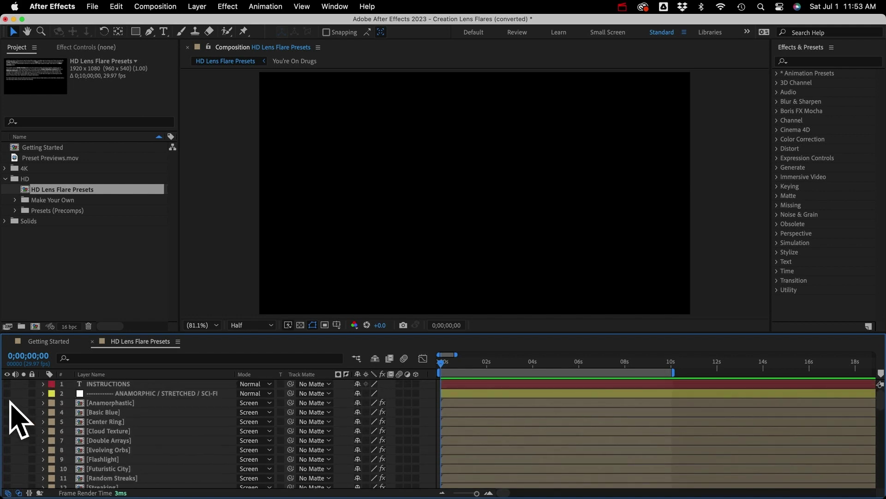
Preview the Anamorphastic preset, hide it again, and make the Center Ring preset visible.
{"action": "left_click", "coordinate": [7, 402]}
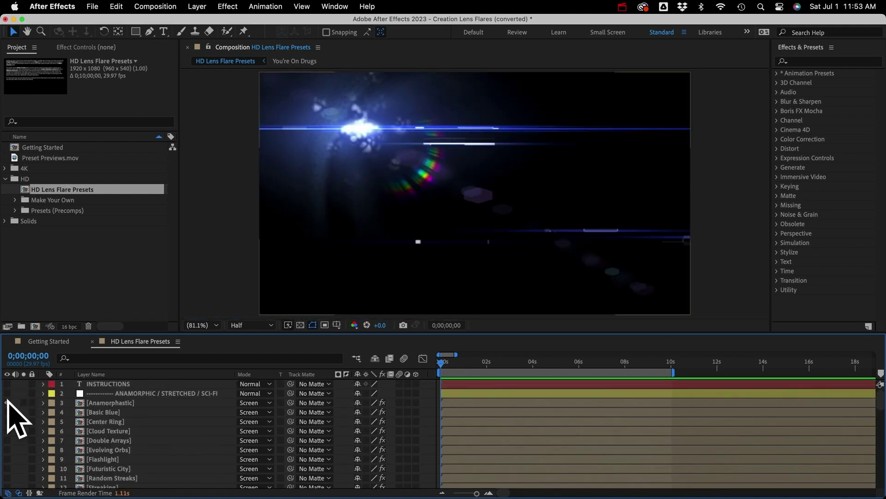
{"action": "left_click", "coordinate": [8, 402]}
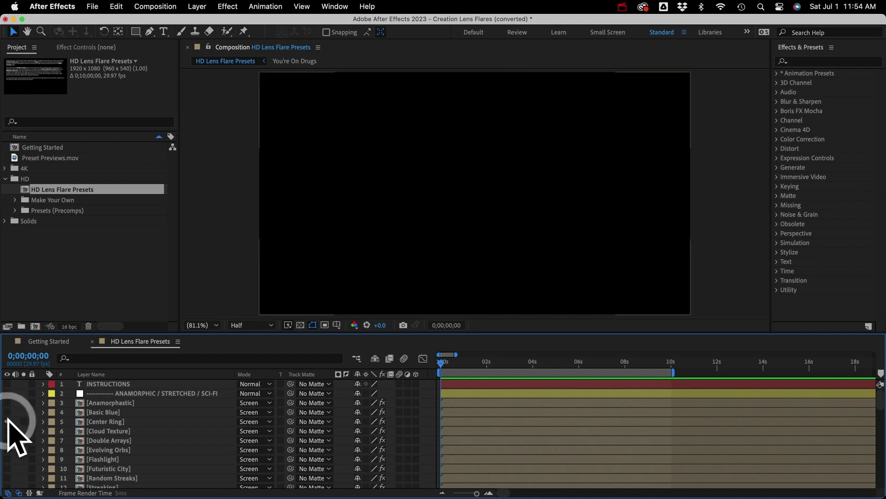
{"action": "left_click", "coordinate": [7, 421]}
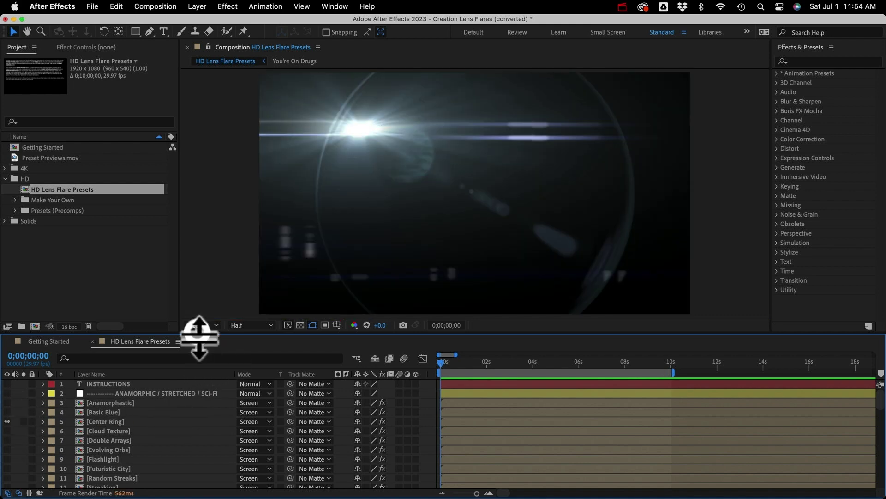
Enlarge the timeline to show more layers and select the ANAMORPHIC / STRETCHED / SCI-FI heading layer.
{"action": "left_click_drag", "start_coordinate": [198, 335], "coordinate": [202, 217]}
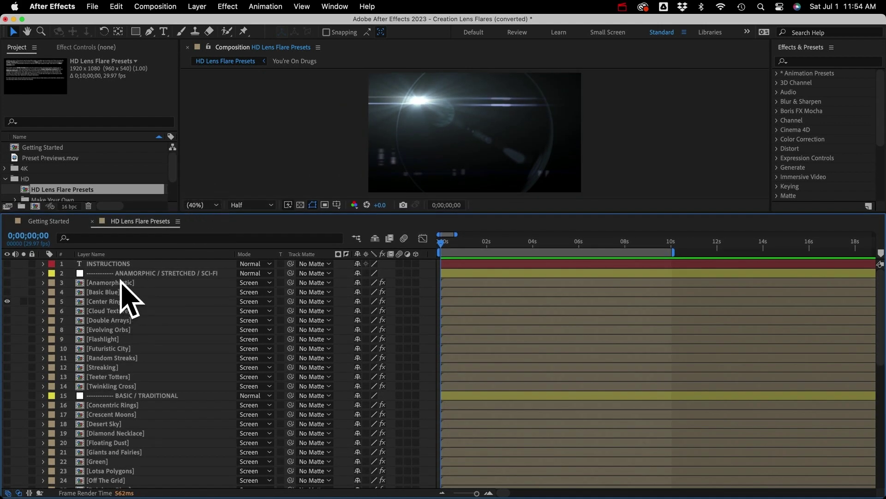
{"action": "left_click", "coordinate": [139, 274]}
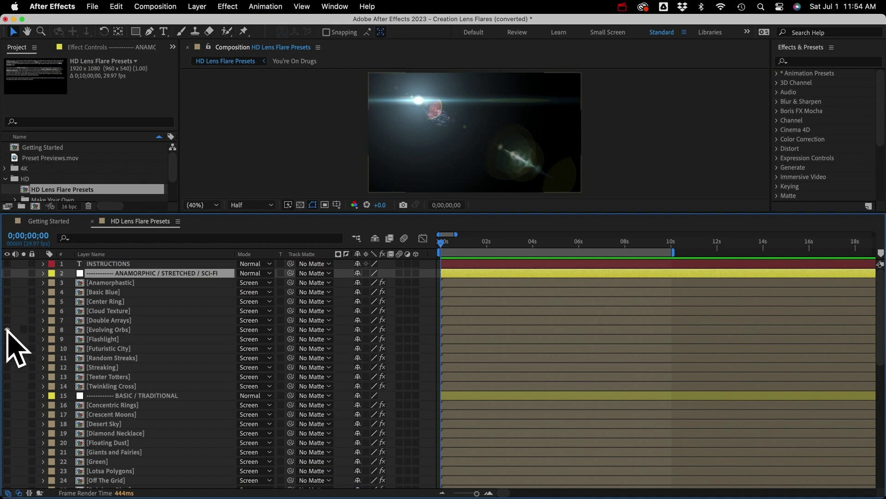
Look through the COLORFUL / FLASHY / SYLIZED preset group and select the BASIC / TRADITIONAL heading layer.
{"action": "scroll", "coordinate": [109, 426], "scroll_direction": "down", "scroll_amount": 10}
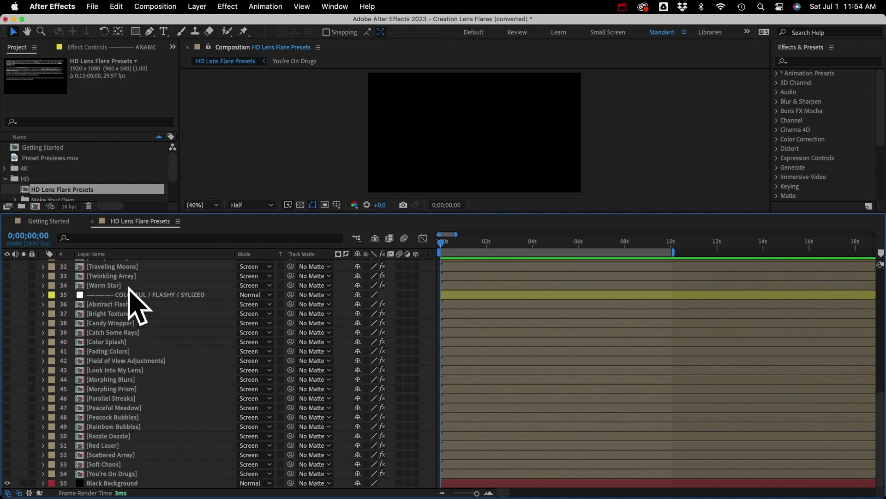
{"action": "left_click", "coordinate": [129, 294]}
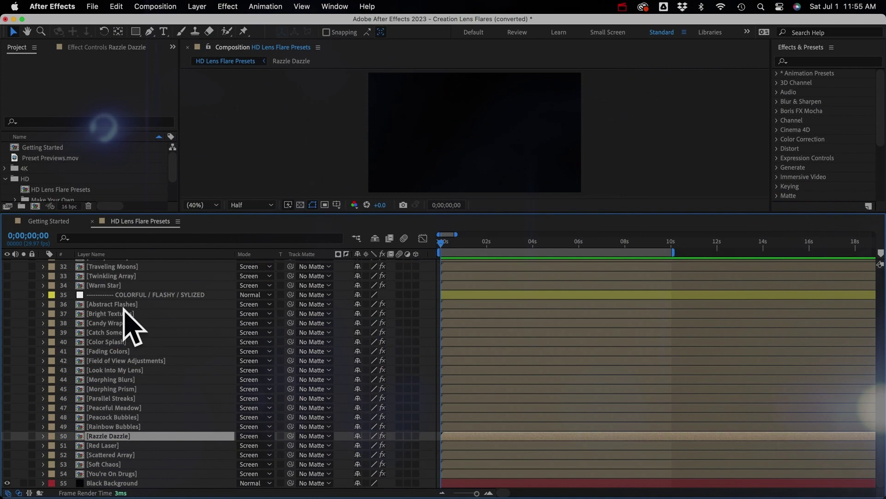
{"action": "scroll", "coordinate": [132, 330], "scroll_direction": "up", "scroll_amount": 10}
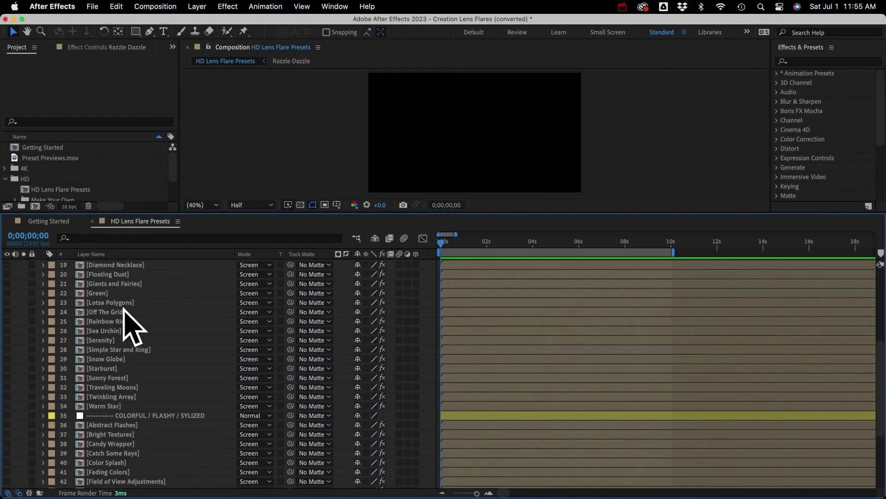
{"action": "left_click", "coordinate": [147, 293]}
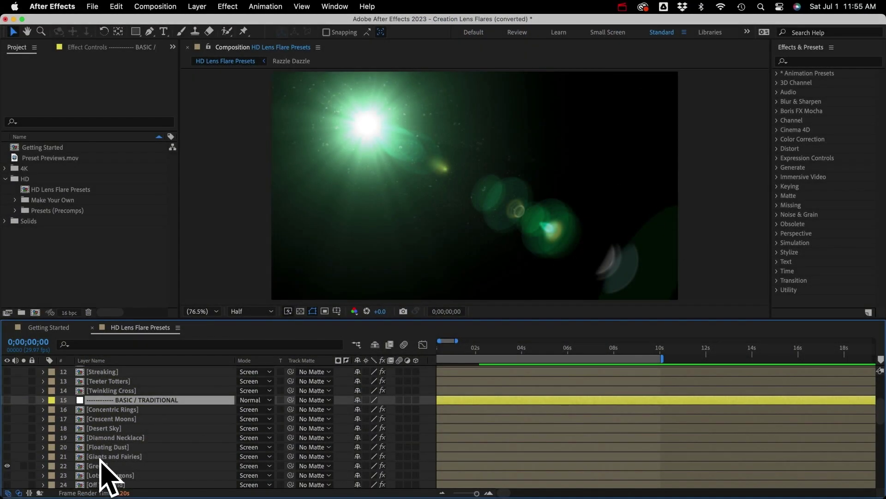
Select the Green preset layer and check its available blending modes without changing the current one.
{"action": "left_click", "coordinate": [101, 457]}
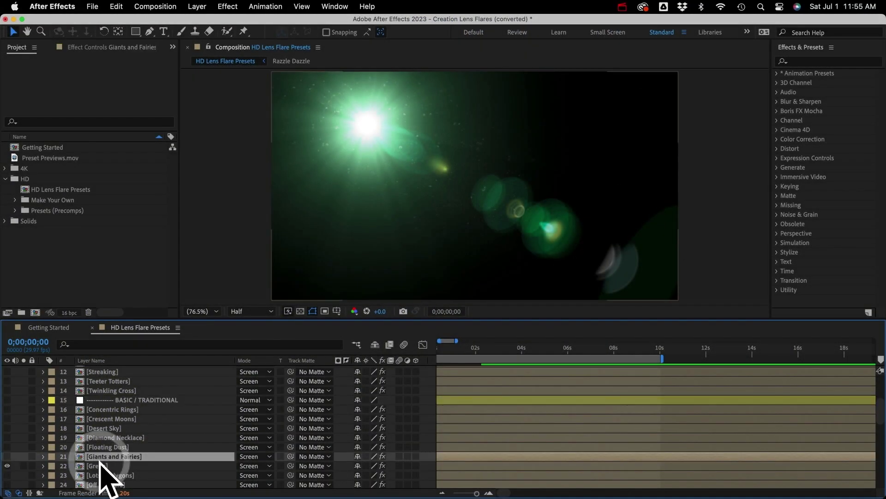
{"action": "left_click", "coordinate": [101, 464]}
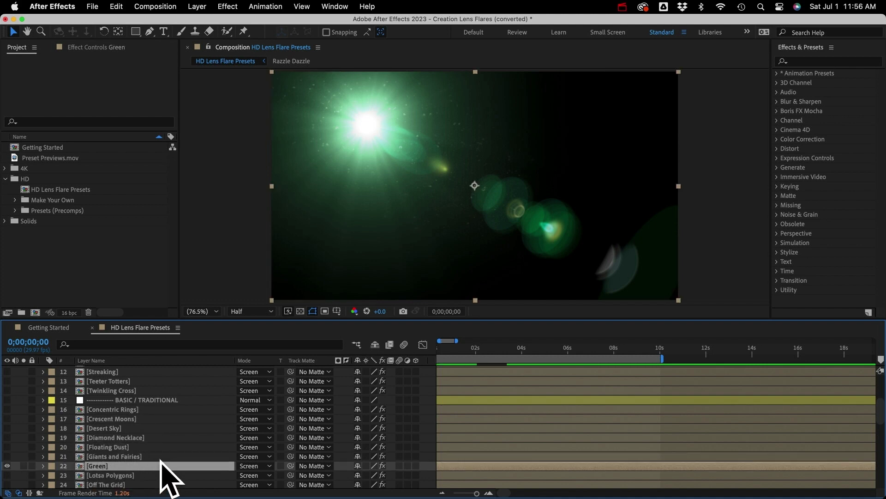
{"action": "left_click", "coordinate": [257, 464]}
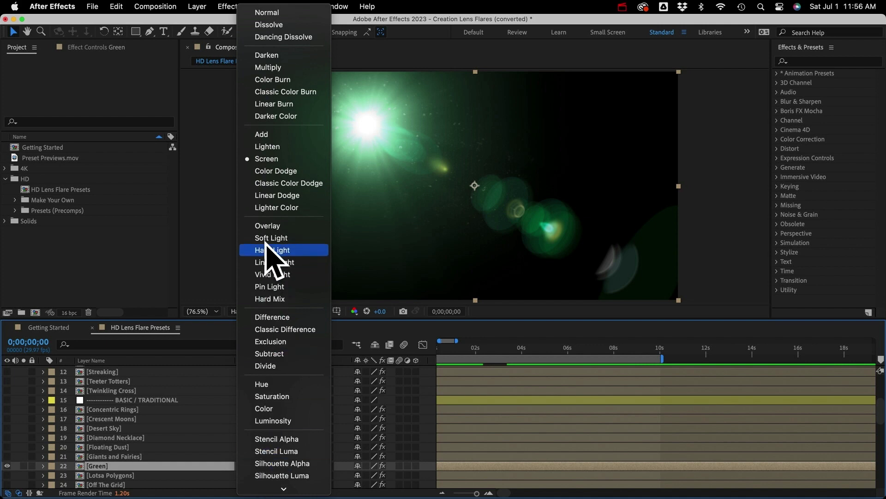
{"action": "left_click", "coordinate": [95, 467]}
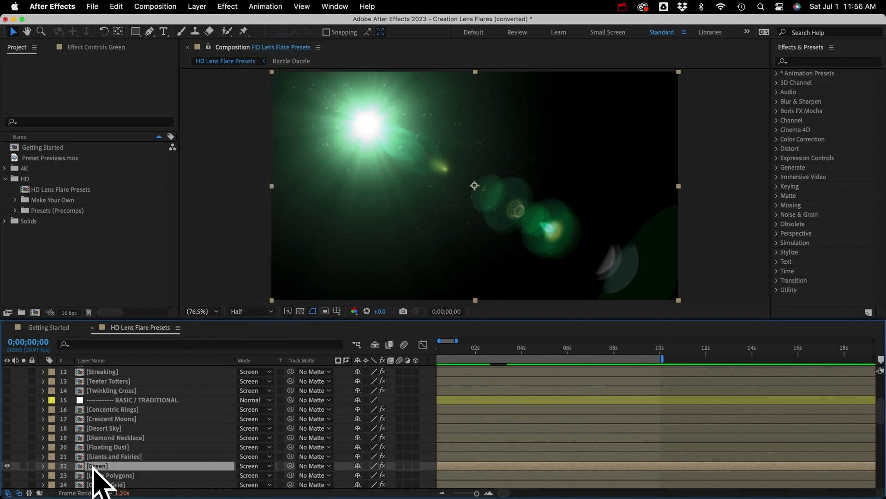
Show the Green layer's effect controls, select Global Controls and move the lens flare to position 1506.5, 171.5.
{"action": "scroll", "coordinate": [94, 467], "scroll_direction": "down", "scroll_amount": 5}
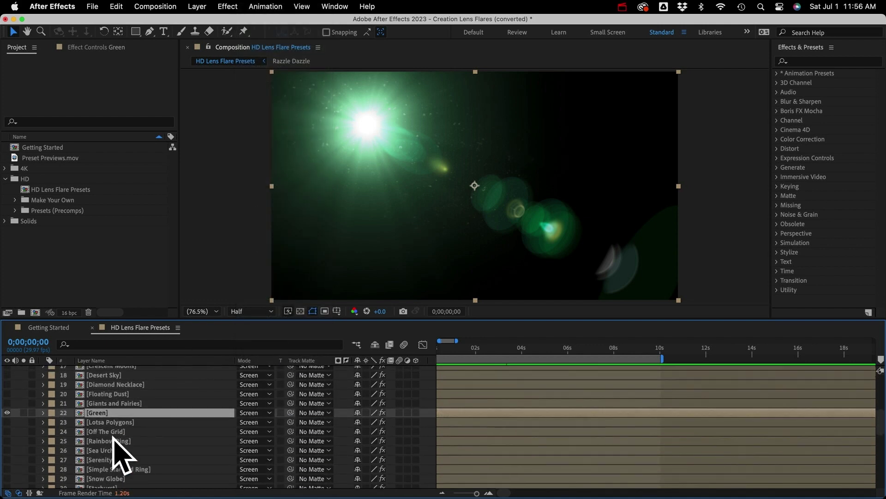
{"action": "left_click", "coordinate": [78, 47]}
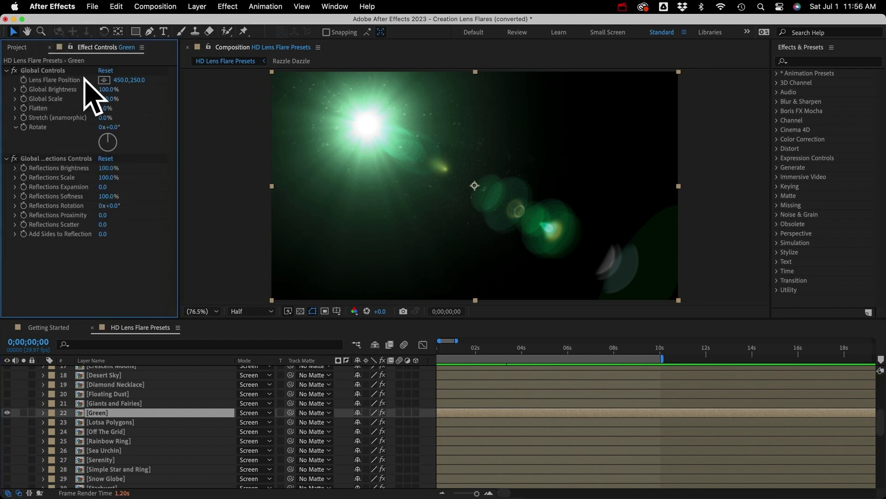
{"action": "left_click", "coordinate": [51, 71]}
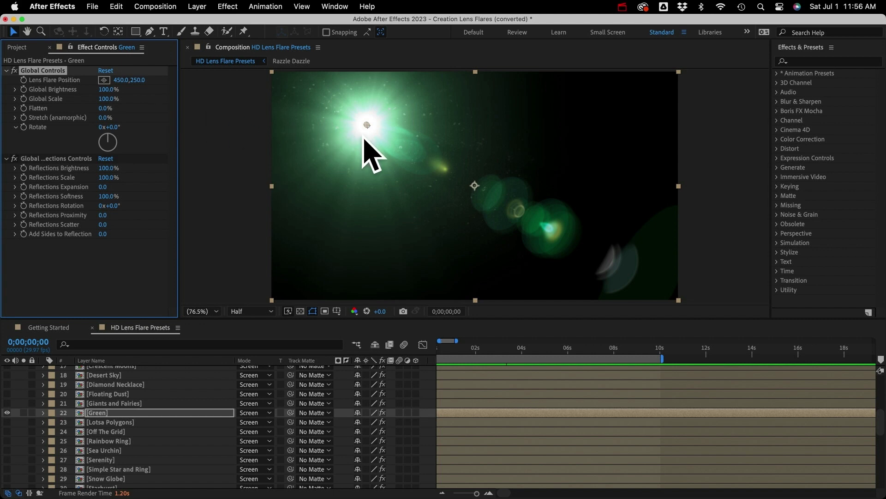
{"action": "left_click_drag", "start_coordinate": [367, 125], "coordinate": [590, 108]}
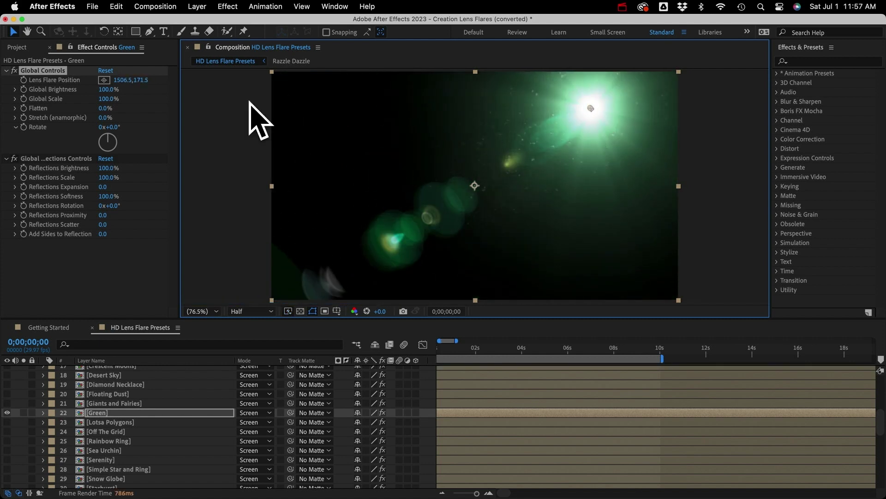
Try the Green flare's Global Brightness at 22% and Global Scale at 44%, restoring each to 100%.
{"action": "left_click", "coordinate": [47, 87]}
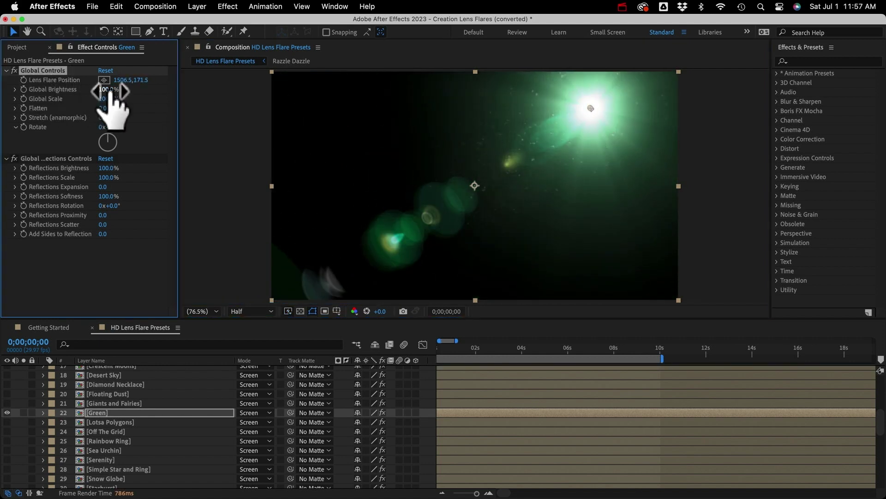
{"action": "left_click_drag", "start_coordinate": [109, 89], "coordinate": [60, 89]}
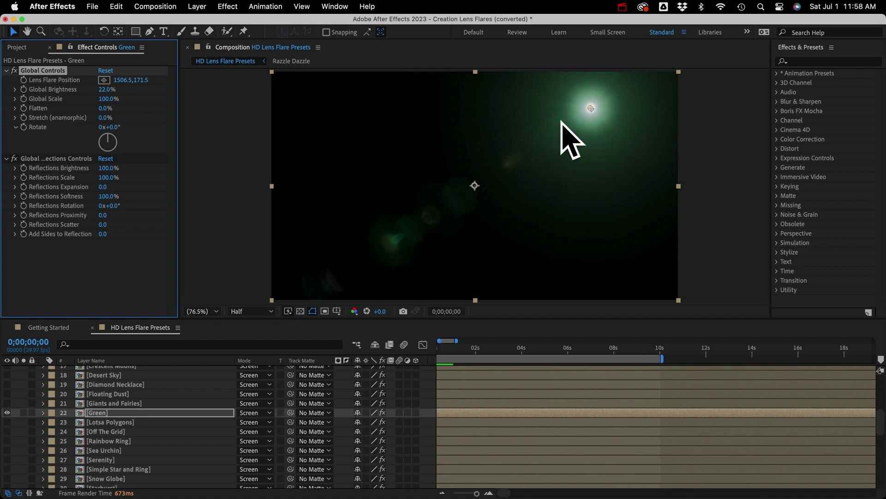
{"action": "left_click", "coordinate": [110, 90]}
{"action": "key", "text": "Return"}
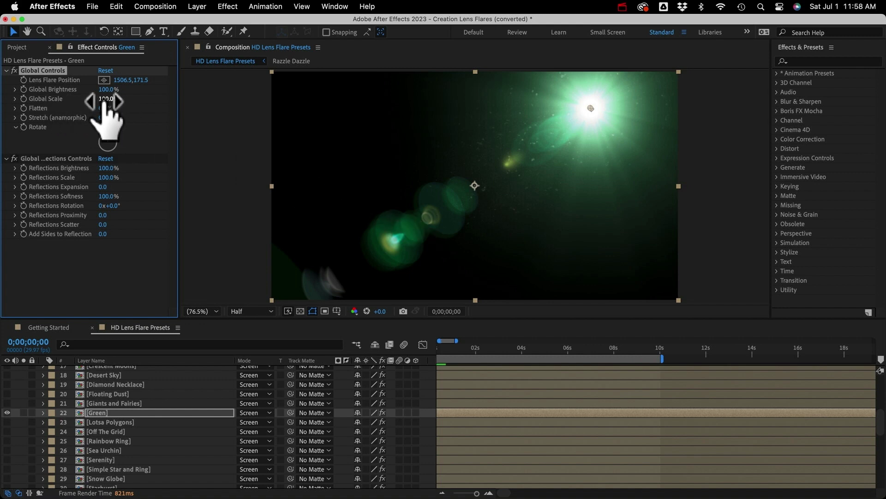
{"action": "left_click_drag", "start_coordinate": [106, 100], "coordinate": [74, 102]}
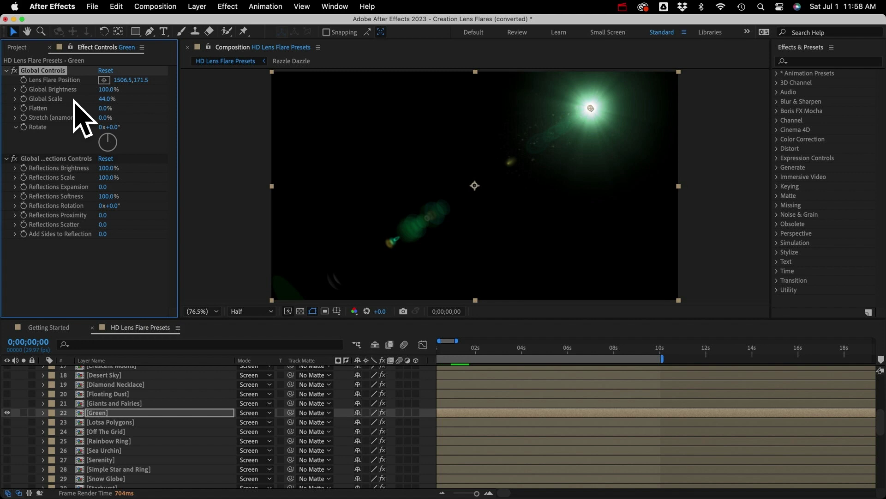
{"action": "left_click_drag", "start_coordinate": [105, 99], "coordinate": [213, 104]}
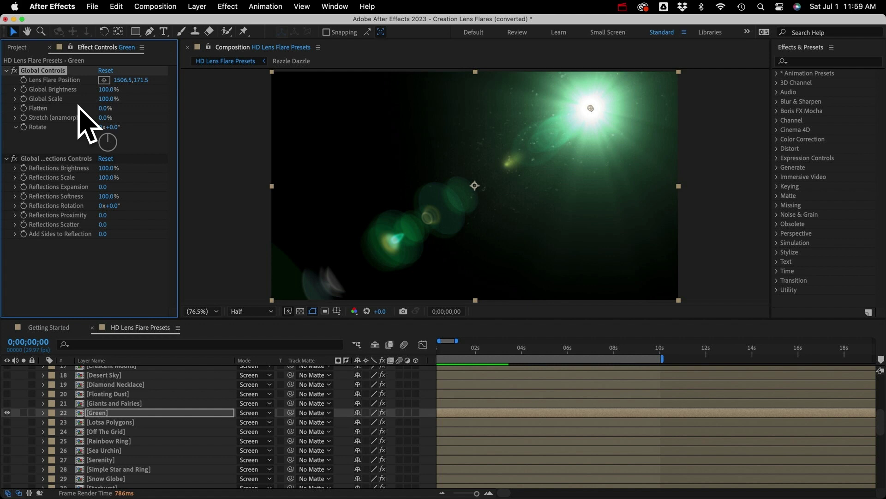
Try Flatten at 65%, Stretch (anamorphic) at 105% and rotation on the Green flare, plus rotation on the Basic Blue preset.
{"action": "left_click_drag", "start_coordinate": [107, 109], "coordinate": [162, 120]}
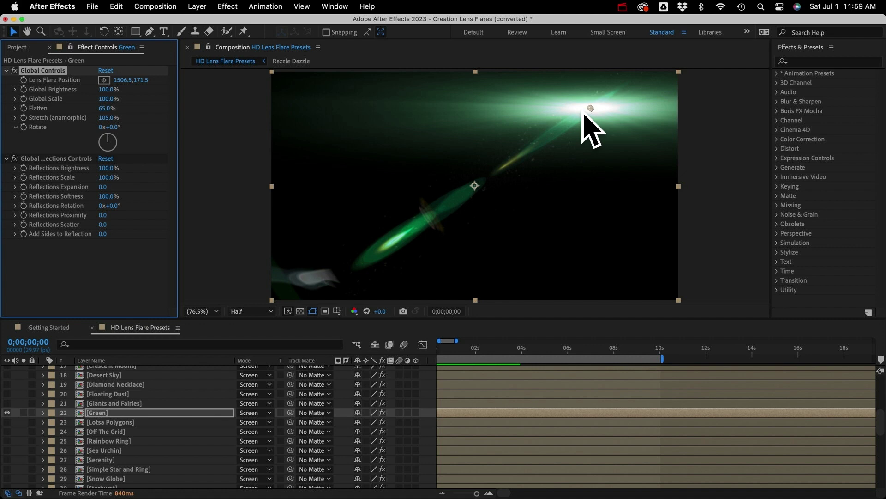
{"action": "left_click_drag", "start_coordinate": [114, 128], "coordinate": [160, 131]}
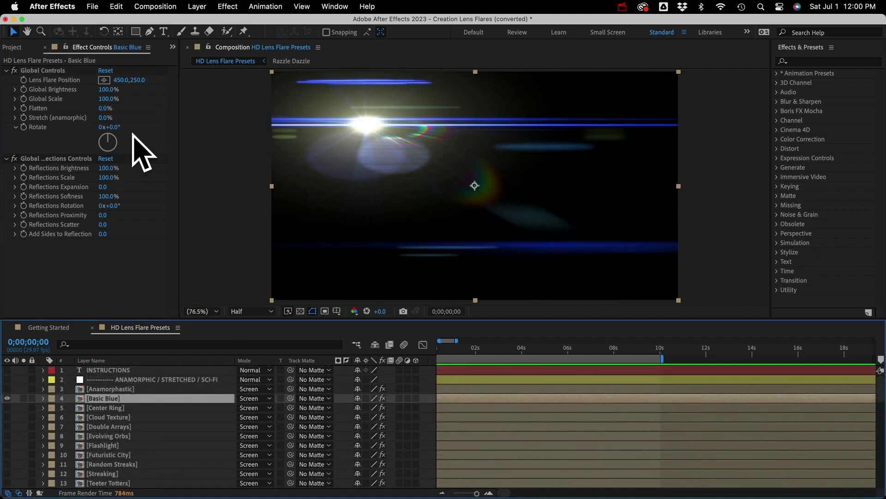
{"action": "mouse_move", "coordinate": [109, 128]}
{"action": "left_mouse_down"}
{"action": "mouse_move", "coordinate": [120, 128]}
{"action": "mouse_move", "coordinate": [99, 129]}
{"action": "left_mouse_up"}
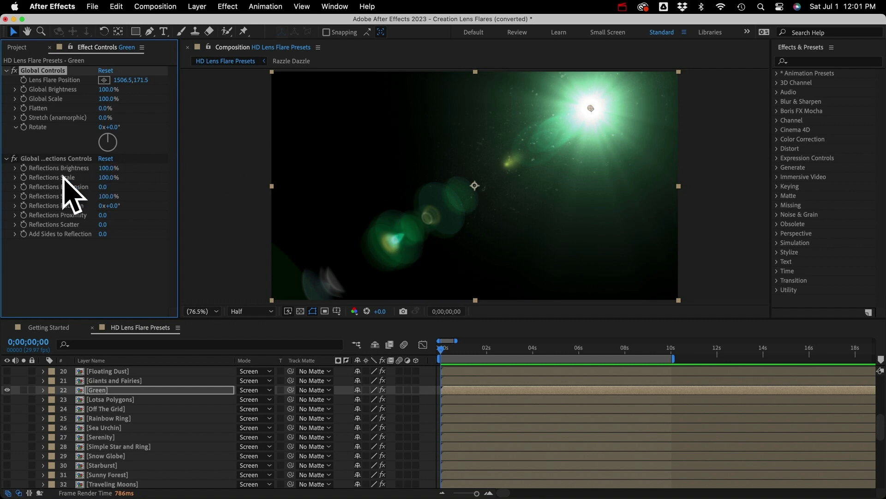
Select the Green layer's Global Reflections Controls and widen the effect controls area to read the reflection property names.
{"action": "left_click", "coordinate": [56, 159]}
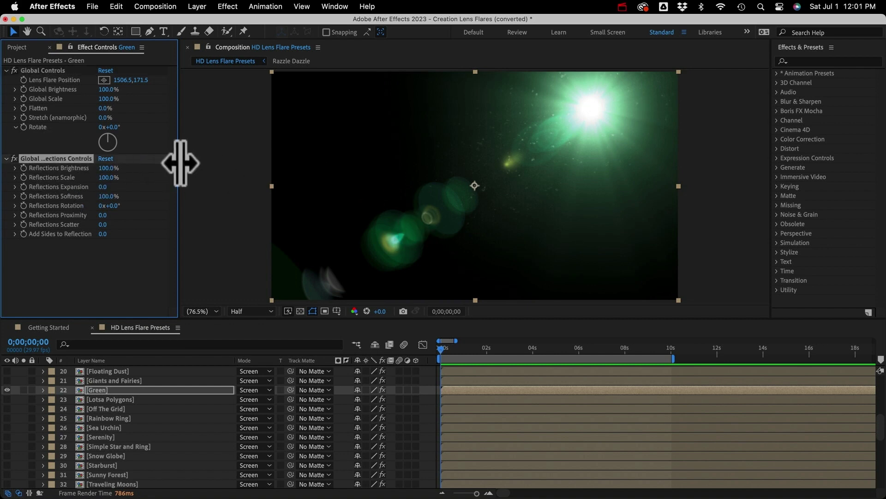
{"action": "left_click_drag", "start_coordinate": [178, 164], "coordinate": [200, 164]}
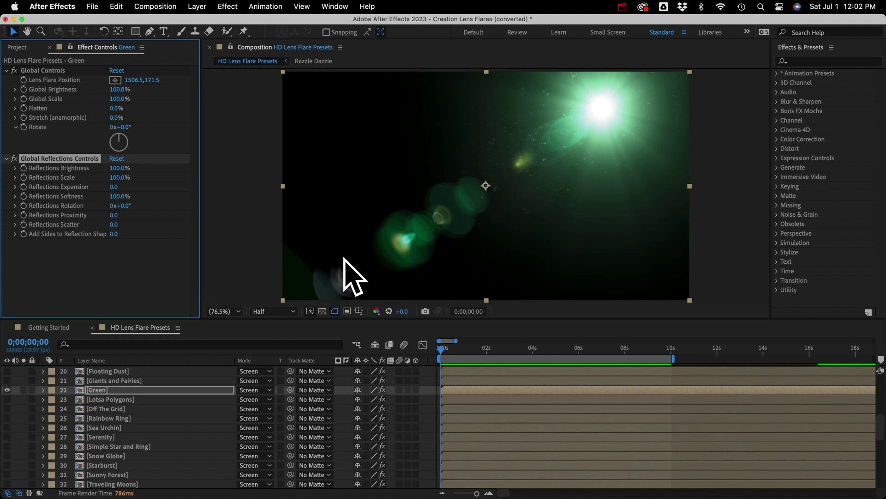
{"action": "left_click", "coordinate": [73, 166]}
{"action": "left_click", "coordinate": [68, 186]}
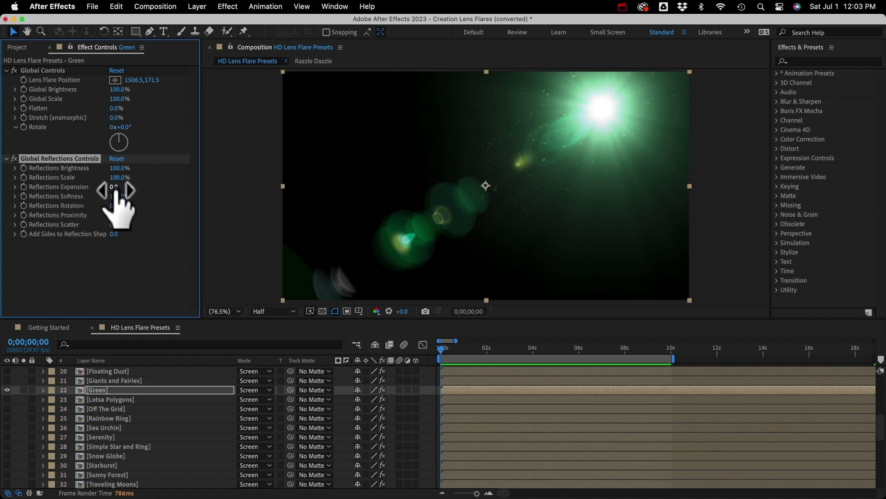
Try changing Reflections Expansion, Reflections Proximity and Reflections Scatter on the Green flare, reverting each adjustment.
{"action": "left_click_drag", "start_coordinate": [116, 190], "coordinate": [165, 185]}
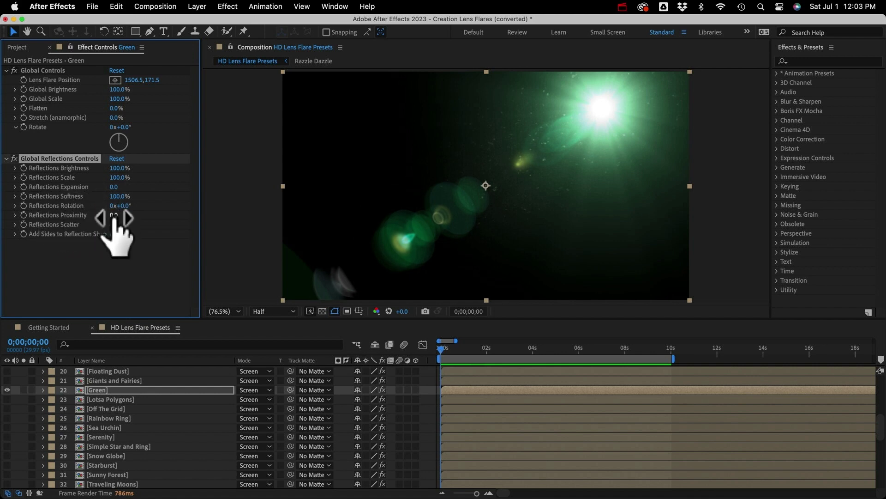
{"action": "left_click_drag", "start_coordinate": [114, 217], "coordinate": [1, 225]}
{"action": "key", "text": "super+z"}
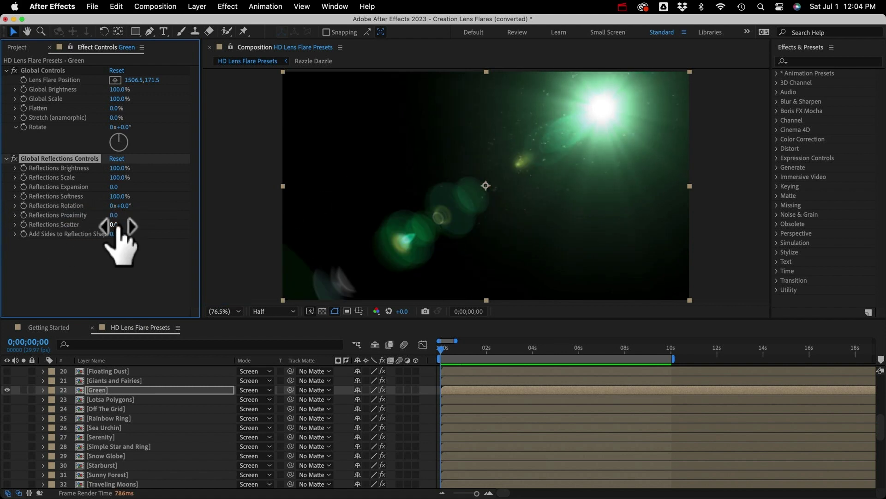
{"action": "left_click_drag", "start_coordinate": [116, 226], "coordinate": [144, 220]}
{"action": "key", "text": "super+z"}
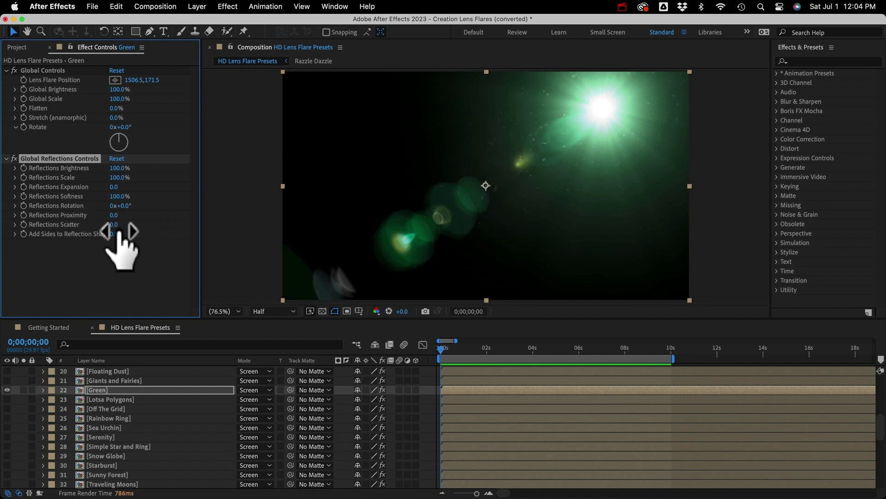
Widen the effect controls area to fit the full property names, and open the Green precomp to look through its layers.
{"action": "left_click_drag", "start_coordinate": [202, 238], "coordinate": [221, 238]}
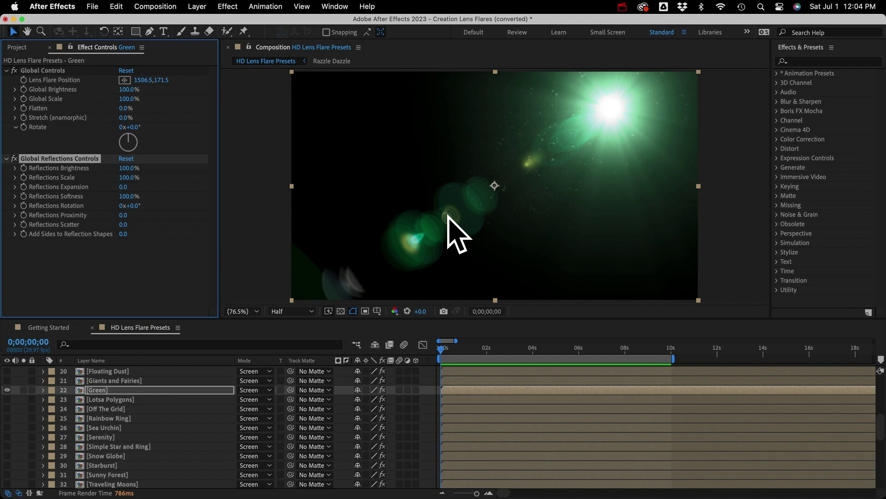
{"action": "left_click", "coordinate": [93, 391]}
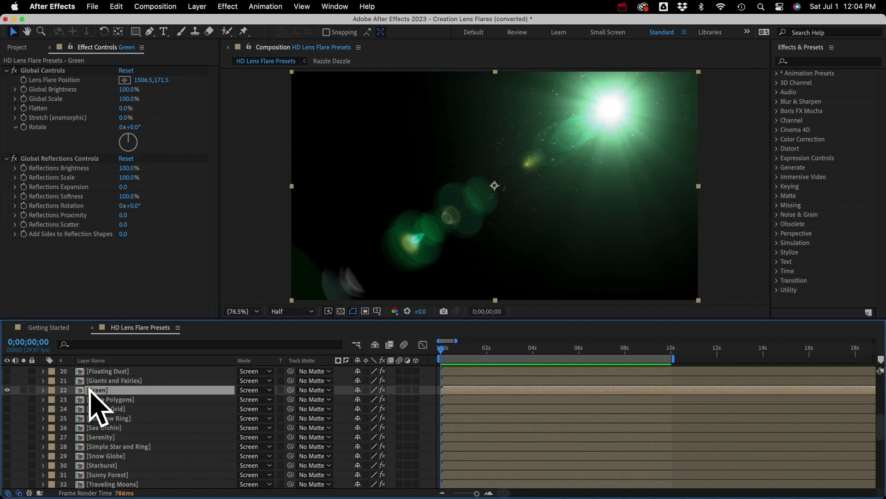
{"action": "double_click", "coordinate": [99, 391]}
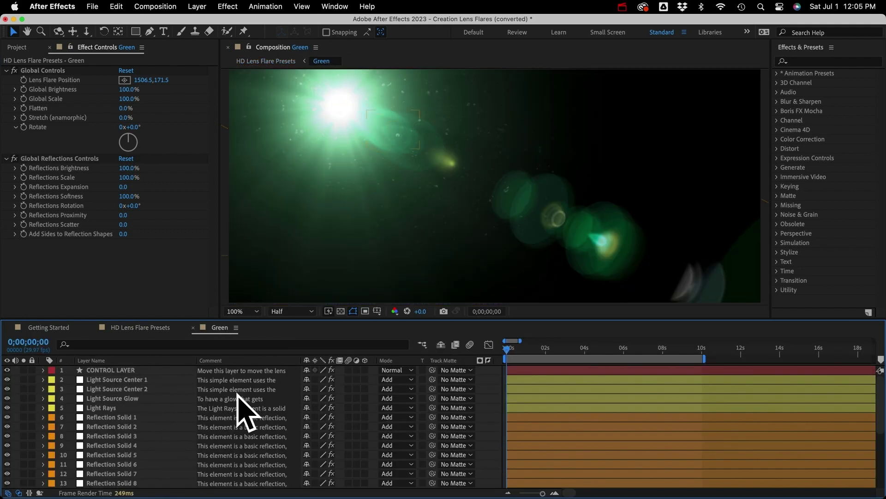
{"action": "mouse_move", "coordinate": [301, 326]}
{"action": "left_mouse_down"}
{"action": "mouse_move", "coordinate": [286, 232]}
{"action": "mouse_move", "coordinate": [317, 325]}
{"action": "left_mouse_up"}
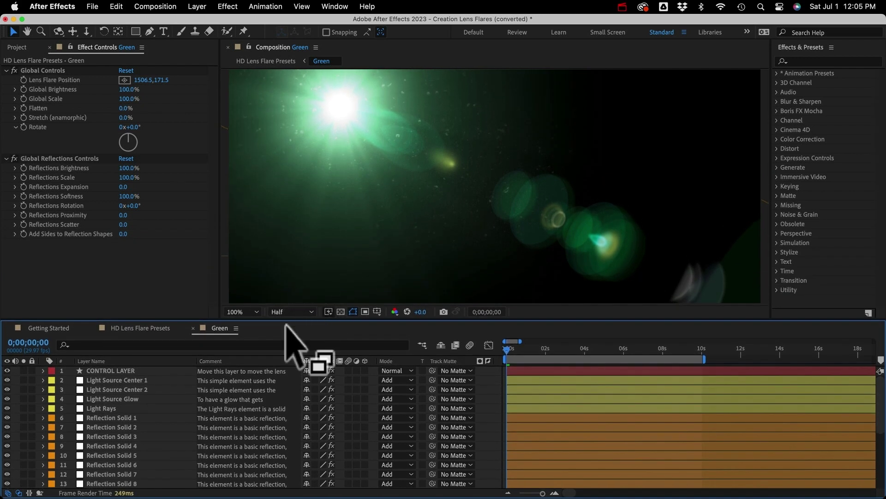
{"action": "scroll", "coordinate": [134, 431], "scroll_direction": "down", "scroll_amount": 5}
{"action": "scroll", "coordinate": [138, 447], "scroll_direction": "up", "scroll_amount": 5}
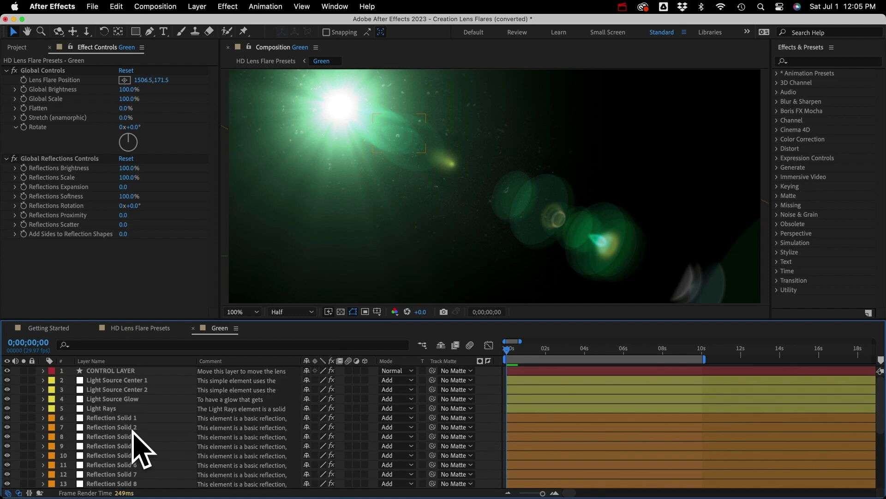
Move the CONTROL LAYER's flare down to the lower-left part of the frame and select its Global Controls effect.
{"action": "left_click", "coordinate": [99, 371]}
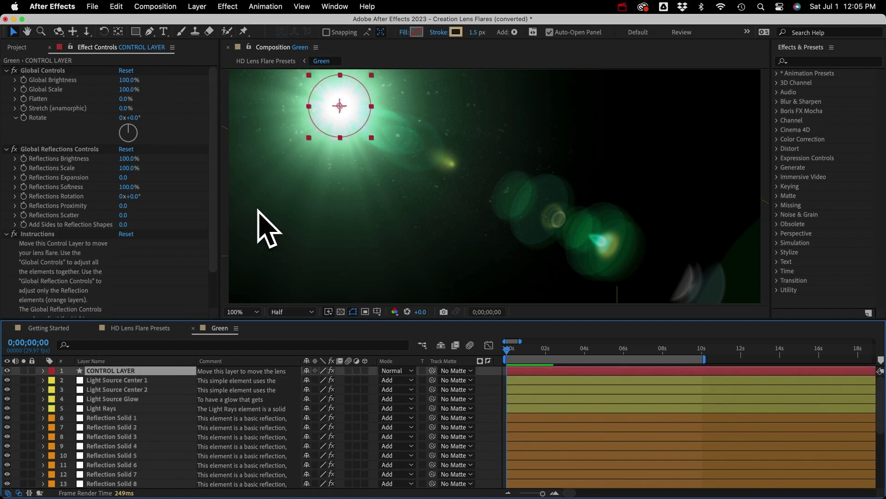
{"action": "left_click_drag", "start_coordinate": [355, 108], "coordinate": [368, 235]}
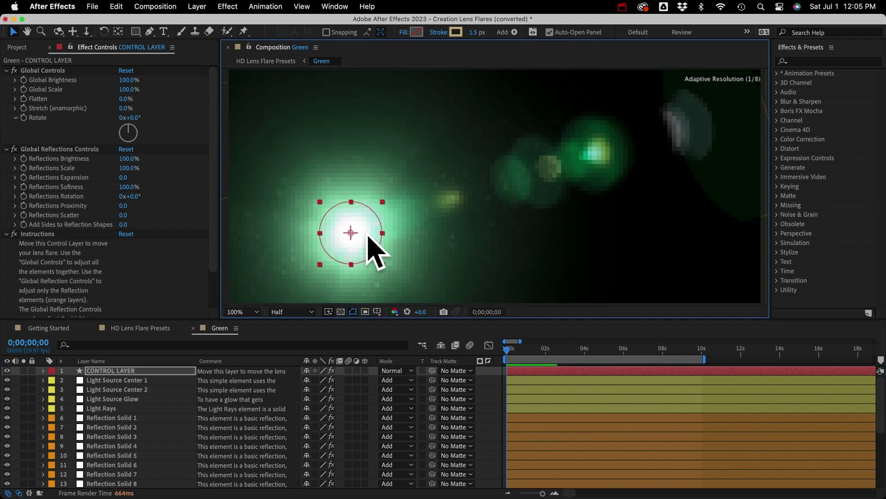
{"action": "left_click", "coordinate": [131, 370]}
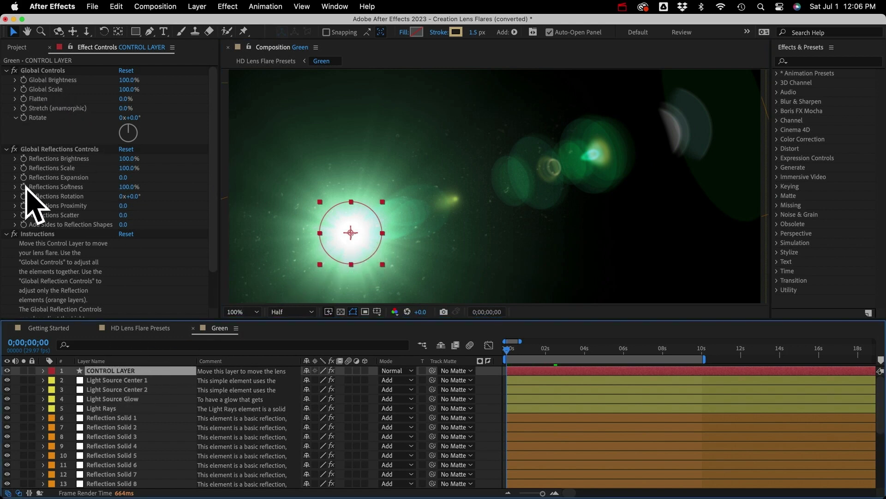
{"action": "left_click", "coordinate": [44, 71]}
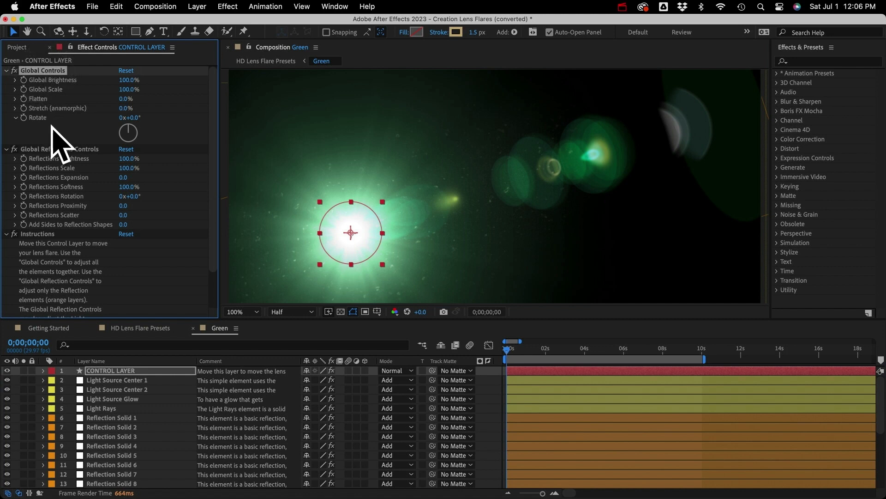
Select the CONTROL LAYER's Global Reflections Controls effect, and look through the Light Rays layer's customization controls.
{"action": "left_click", "coordinate": [53, 149]}
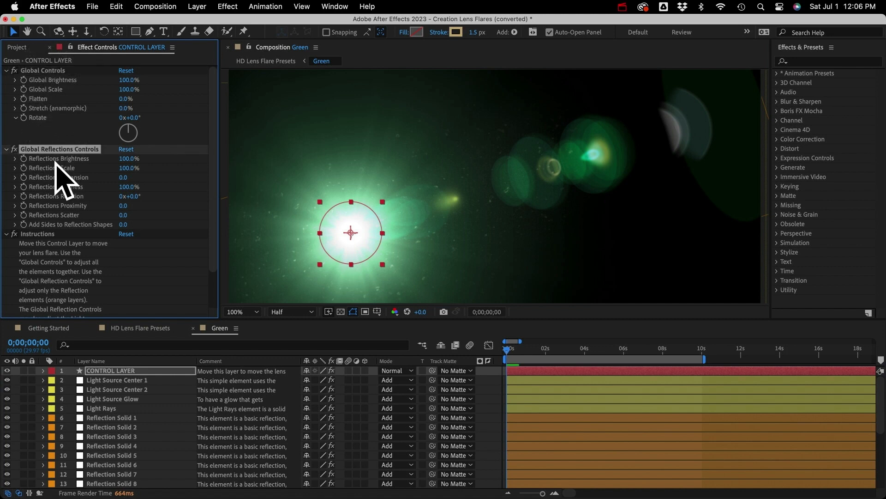
{"action": "left_click", "coordinate": [108, 408]}
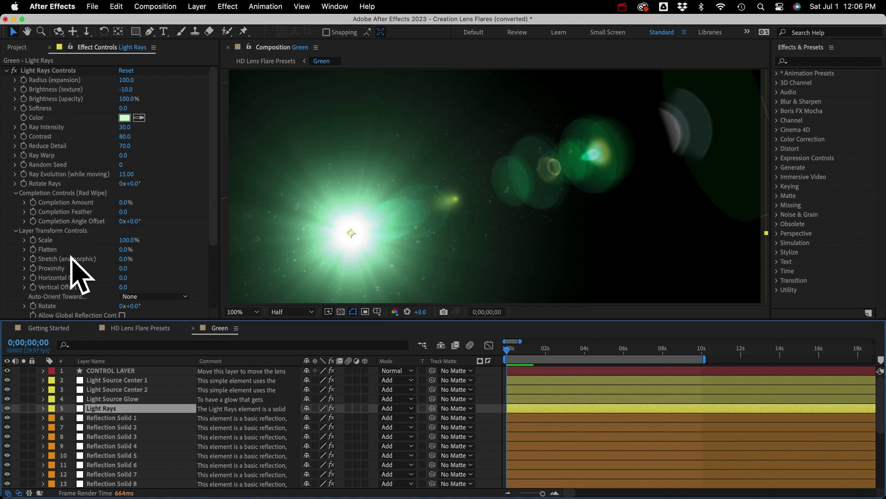
{"action": "scroll", "coordinate": [73, 279], "scroll_direction": "down", "scroll_amount": 2}
{"action": "scroll", "coordinate": [73, 279], "scroll_direction": "down", "scroll_amount": 2}
{"action": "scroll", "coordinate": [72, 282], "scroll_direction": "up", "scroll_amount": 4}
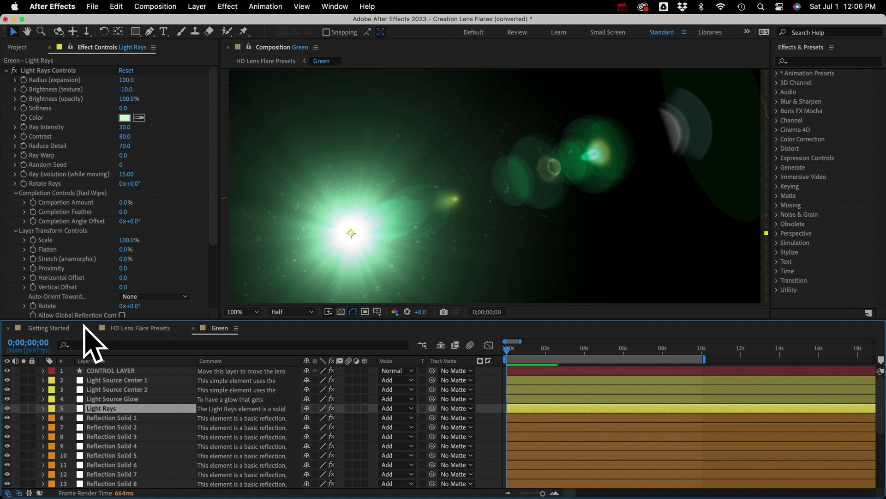
Select the Reflection Shape Array layer and look through its shadow and layer transform controls.
{"action": "scroll", "coordinate": [109, 467], "scroll_direction": "down", "scroll_amount": 5}
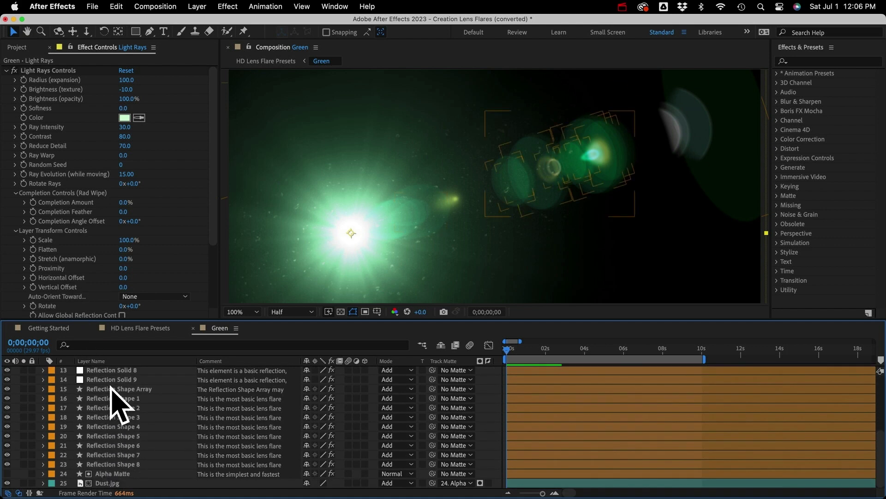
{"action": "left_click", "coordinate": [113, 389]}
{"action": "scroll", "coordinate": [63, 223], "scroll_direction": "down", "scroll_amount": 10}
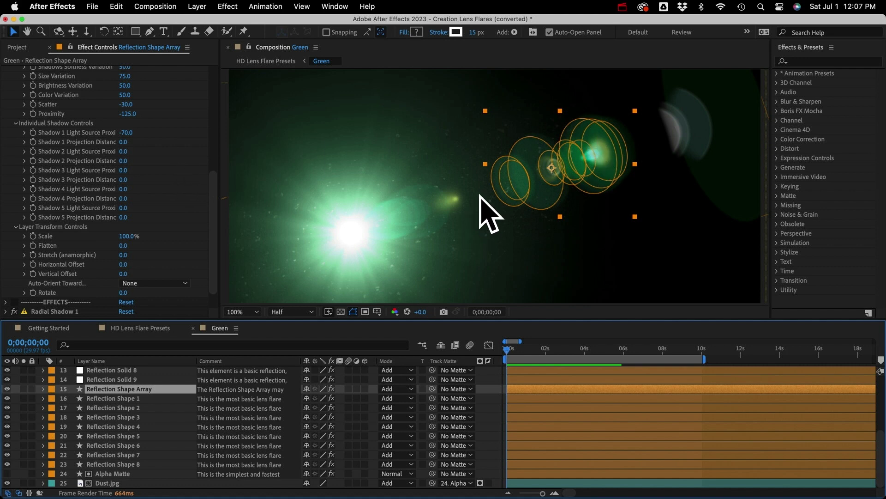
Fit the Green composition in the viewer and check its Composition Settings without changing anything.
{"action": "key", "text": "shift+slash"}
{"action": "left_click", "coordinate": [160, 6]}
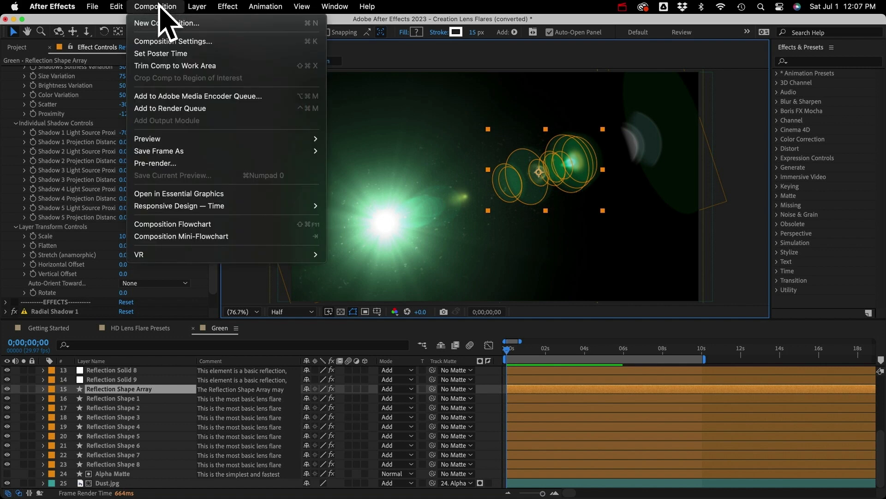
{"action": "left_click", "coordinate": [168, 39]}
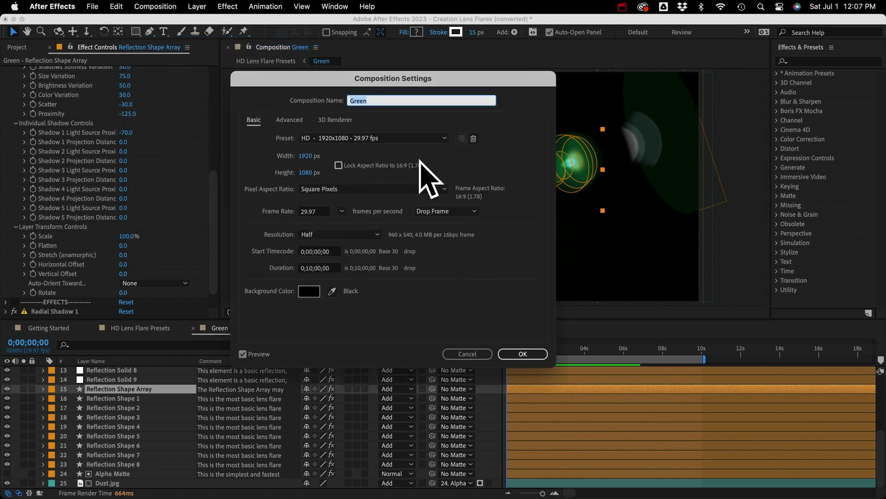
{"action": "left_click", "coordinate": [485, 354]}
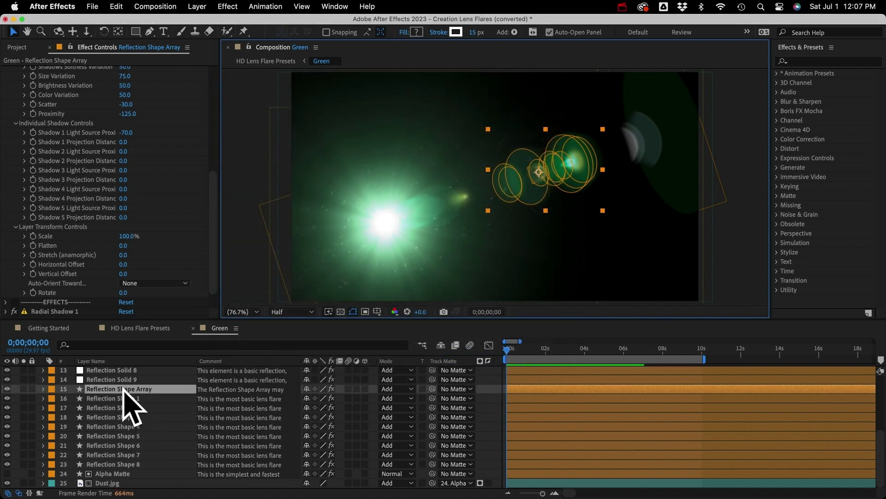
Show source names in the layer list and select layers 2 and 5 to compare the sizes of their solids.
{"action": "left_click", "coordinate": [97, 361]}
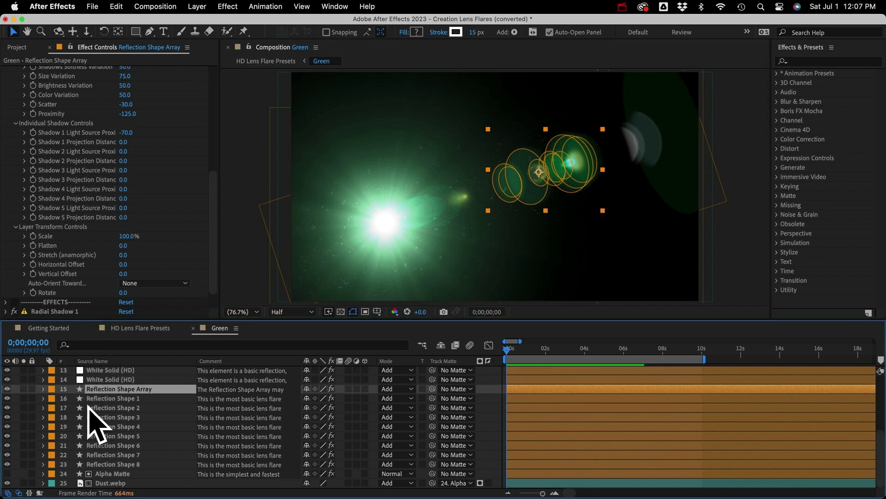
{"action": "scroll", "coordinate": [89, 409], "scroll_direction": "up", "scroll_amount": 5}
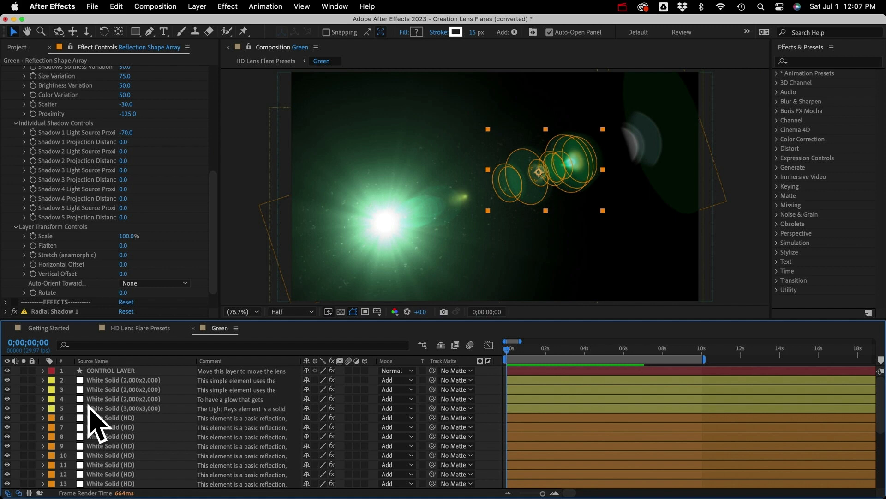
{"action": "left_click", "coordinate": [132, 380]}
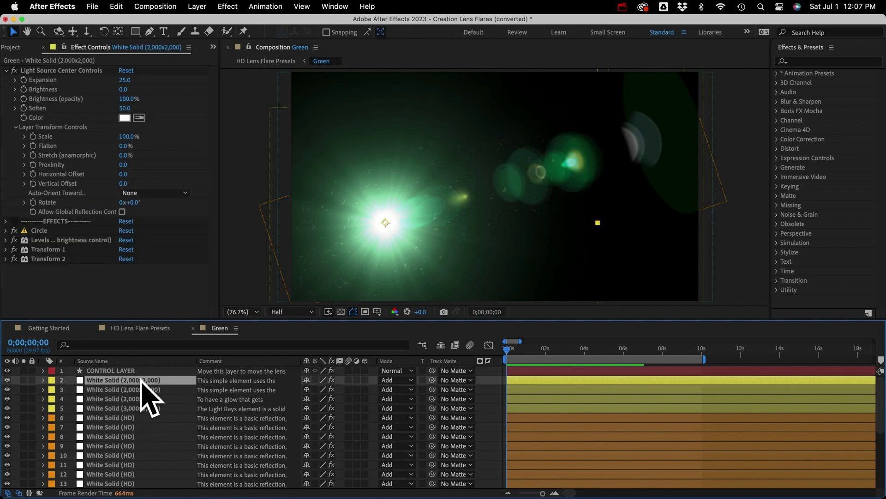
{"action": "left_click", "coordinate": [132, 408]}
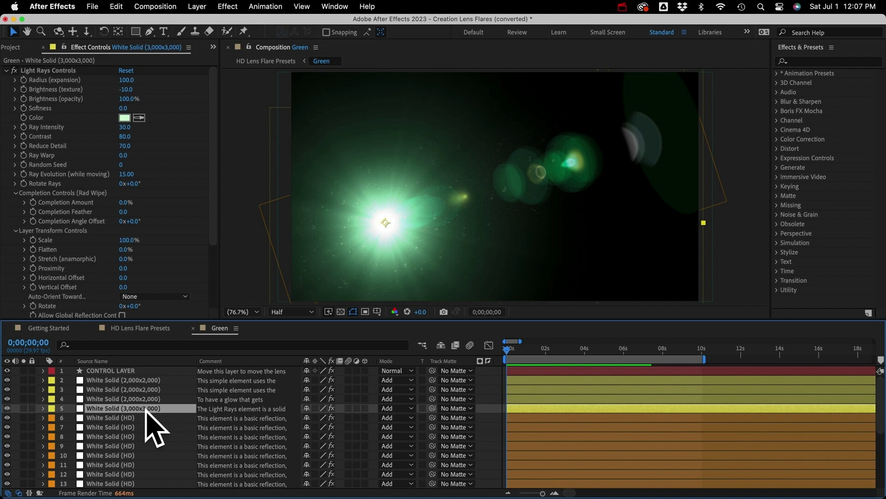
Select the White Solid (HD) on layer 6 and view its Solid Settings, closing them without changes.
{"action": "left_click", "coordinate": [129, 418]}
{"action": "scroll", "coordinate": [129, 418], "scroll_direction": "down", "scroll_amount": 3}
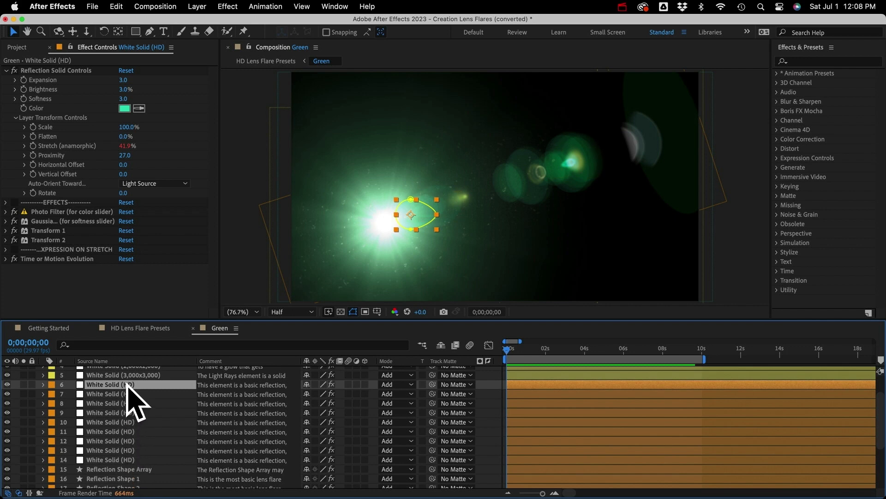
{"action": "left_click", "coordinate": [197, 6]}
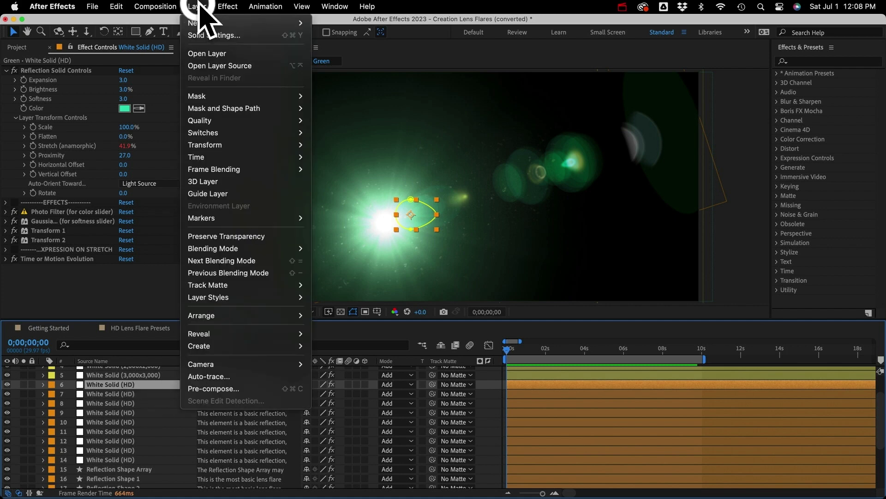
{"action": "left_click", "coordinate": [213, 36]}
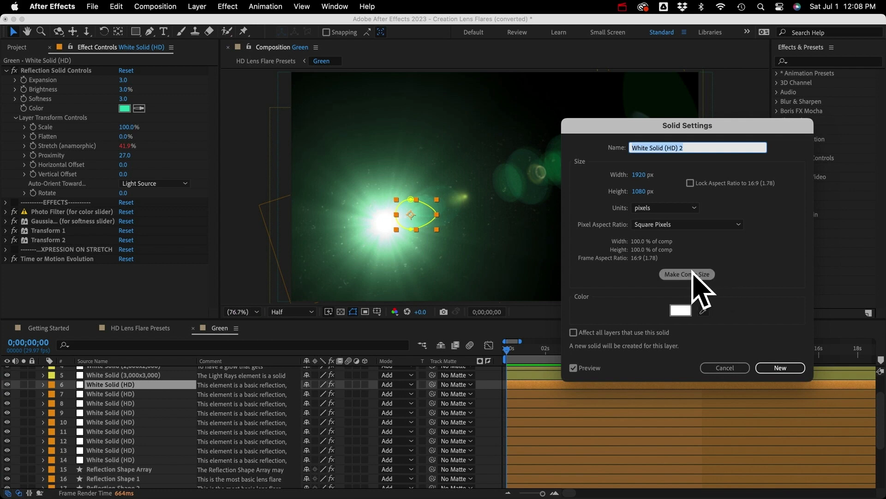
{"action": "key", "text": "Escape"}
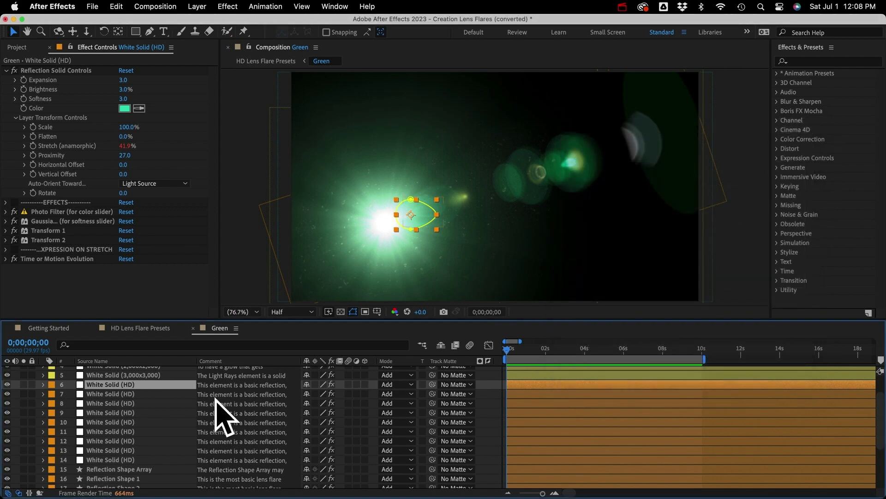
Select the CONTROL LAYER in the Green comp and reveal its Position property.
{"action": "scroll", "coordinate": [138, 416], "scroll_direction": "up", "scroll_amount": 4}
{"action": "left_click", "coordinate": [122, 371]}
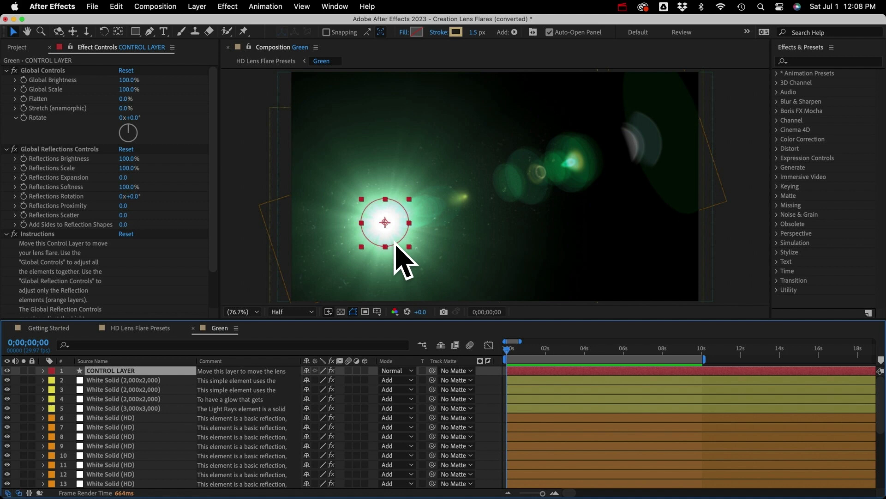
{"action": "left_click", "coordinate": [127, 371]}
{"action": "key", "text": "p"}
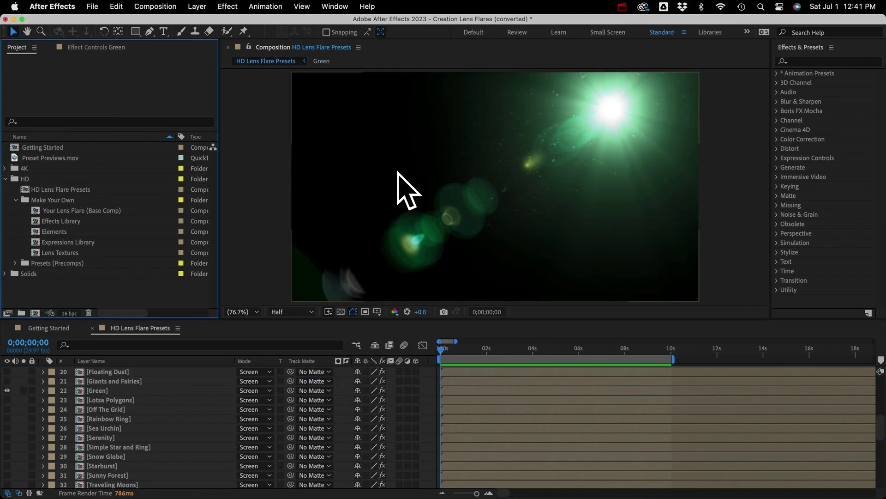
Open the Your Lens Flare (Base Comp) composition from the HD Make Your Own folder and hide its INSTRUCTIONS layer.
{"action": "left_click", "coordinate": [113, 210]}
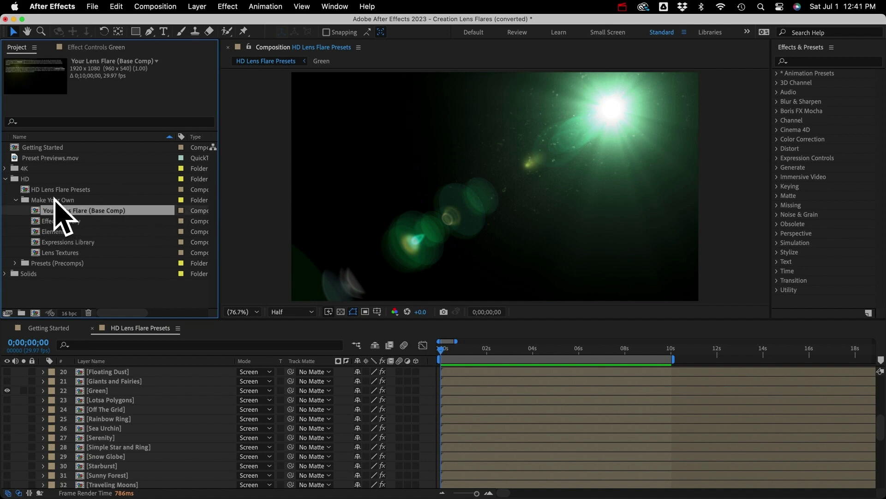
{"action": "double_click", "coordinate": [95, 211]}
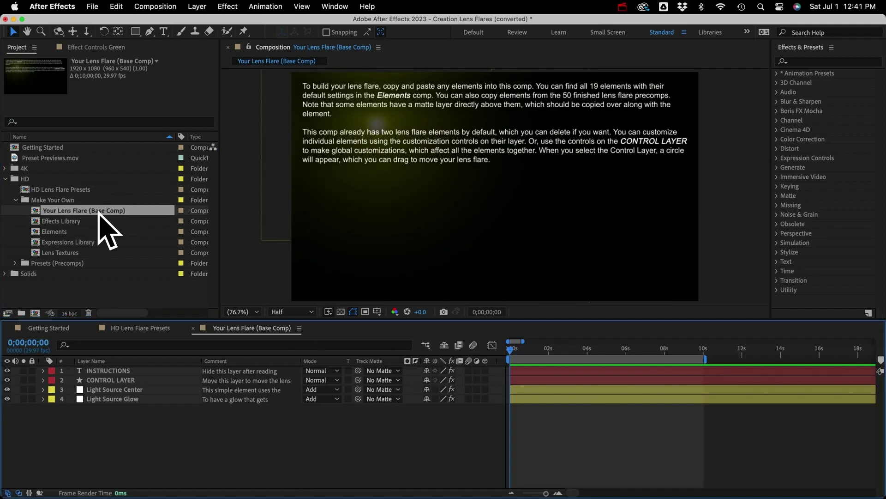
{"action": "left_click", "coordinate": [7, 370]}
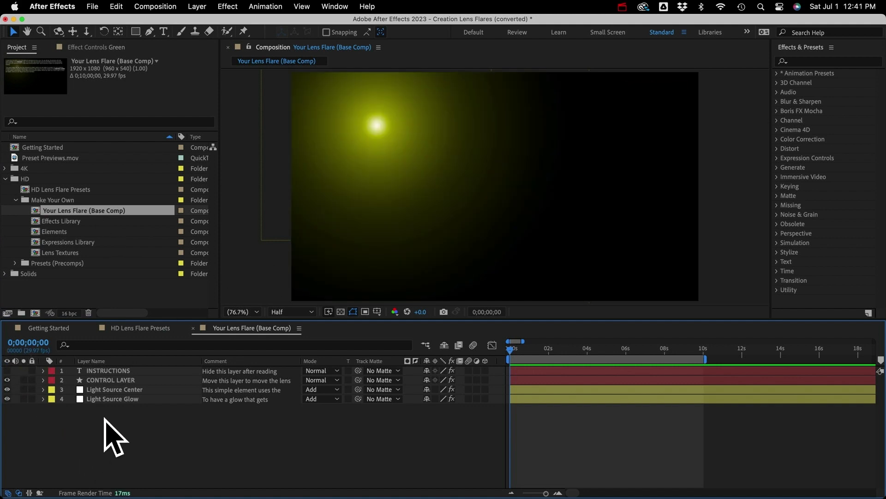
Select the CONTROL LAYER, Light Source Center and Light Source Glow layers in turn to view them, and deselect all.
{"action": "left_click", "coordinate": [113, 380]}
{"action": "left_click", "coordinate": [116, 389]}
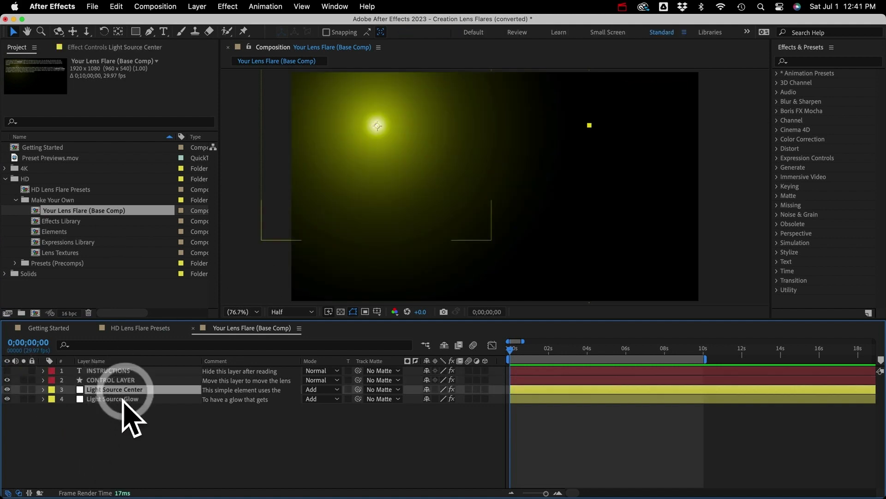
{"action": "left_click", "coordinate": [120, 399]}
{"action": "left_click", "coordinate": [130, 418]}
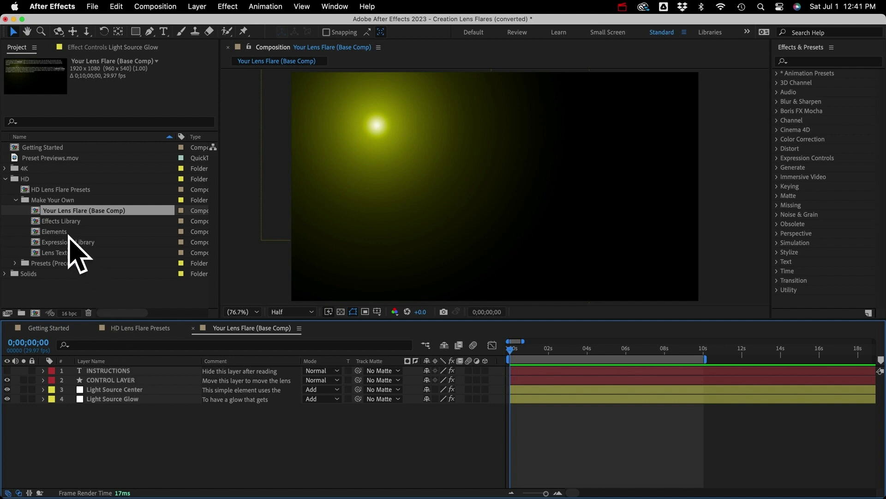
Open the Elements composition, hide its INSTRUCTIONS layer and look through the list of flare elements.
{"action": "left_click", "coordinate": [52, 231]}
{"action": "double_click", "coordinate": [52, 231]}
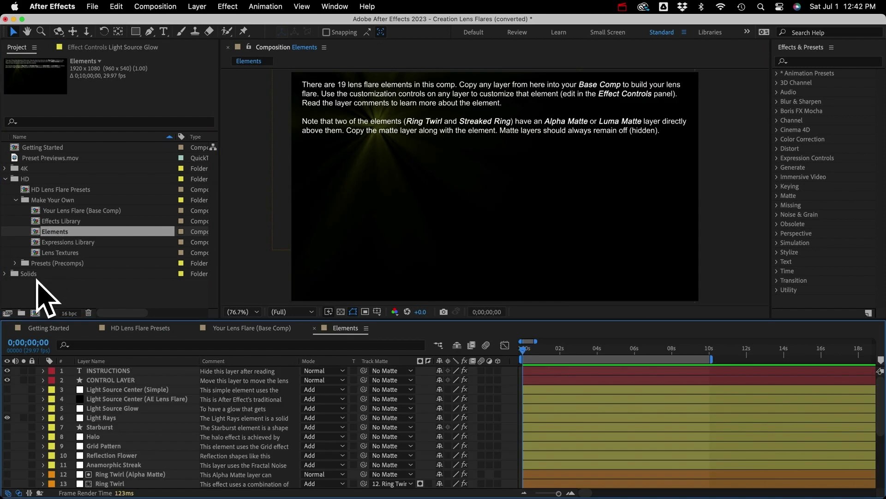
{"action": "left_click", "coordinate": [6, 371]}
{"action": "scroll", "coordinate": [133, 475], "scroll_direction": "down", "scroll_amount": 4}
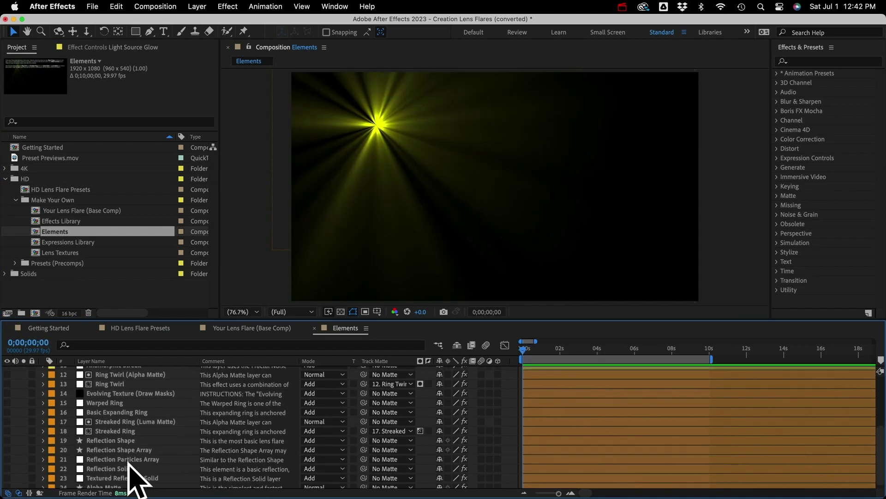
{"action": "scroll", "coordinate": [133, 476], "scroll_direction": "up", "scroll_amount": 5}
{"action": "scroll", "coordinate": [134, 480], "scroll_direction": "up", "scroll_amount": 1}
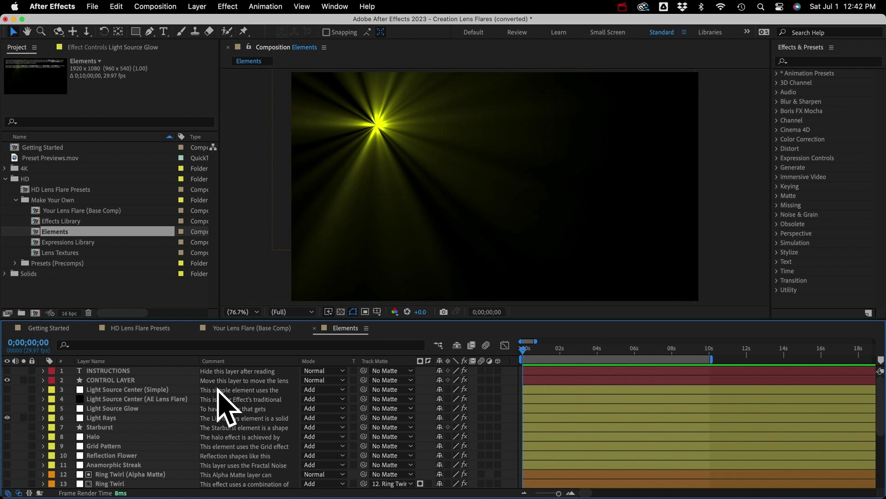
Widen the layer comments and expand the Light Rays layer to read its full description.
{"action": "left_click_drag", "start_coordinate": [300, 364], "coordinate": [590, 365]}
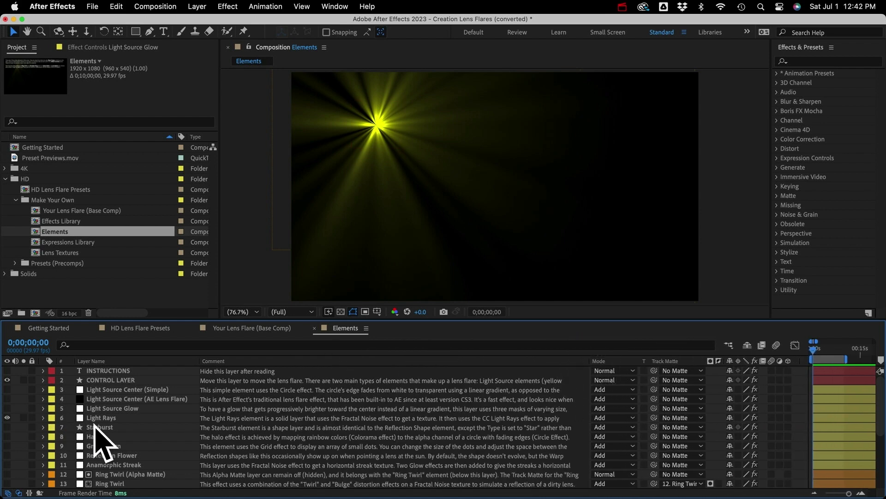
{"action": "left_click", "coordinate": [46, 417]}
{"action": "left_click", "coordinate": [43, 417]}
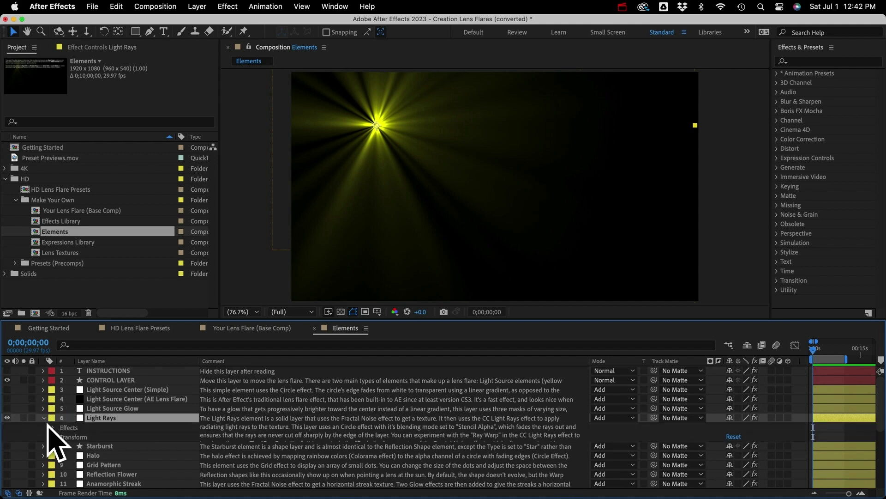
{"action": "left_click", "coordinate": [53, 428]}
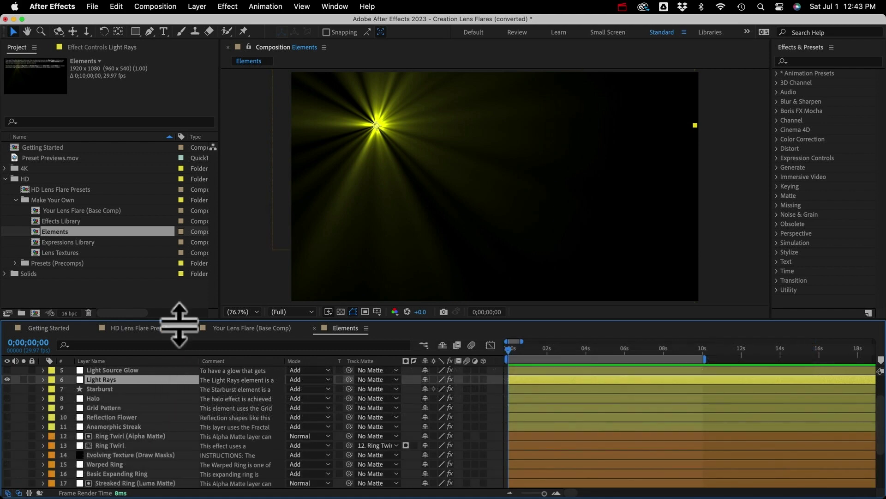
Enlarge the timeline area upward to list more element layers, and deselect the Light Rays layer.
{"action": "left_click_drag", "start_coordinate": [179, 319], "coordinate": [181, 243]}
{"action": "scroll", "coordinate": [531, 366], "scroll_direction": "up", "scroll_amount": 3}
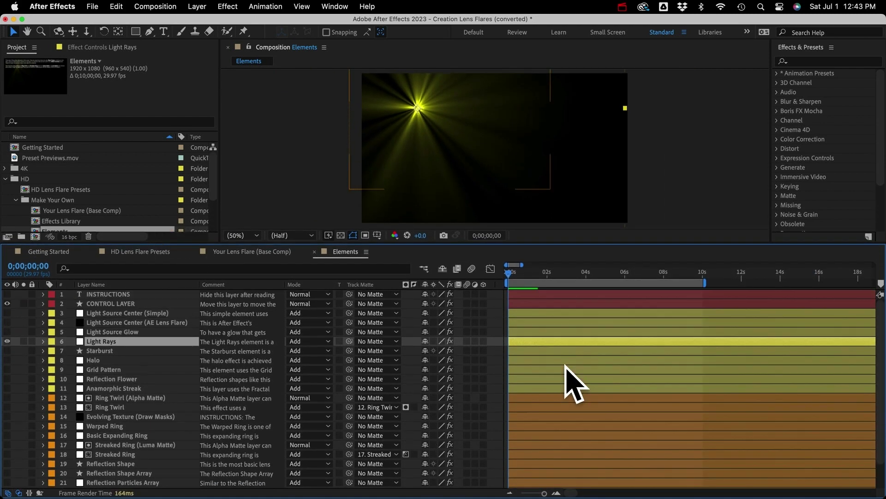
{"action": "left_click", "coordinate": [117, 342], "text": "super"}
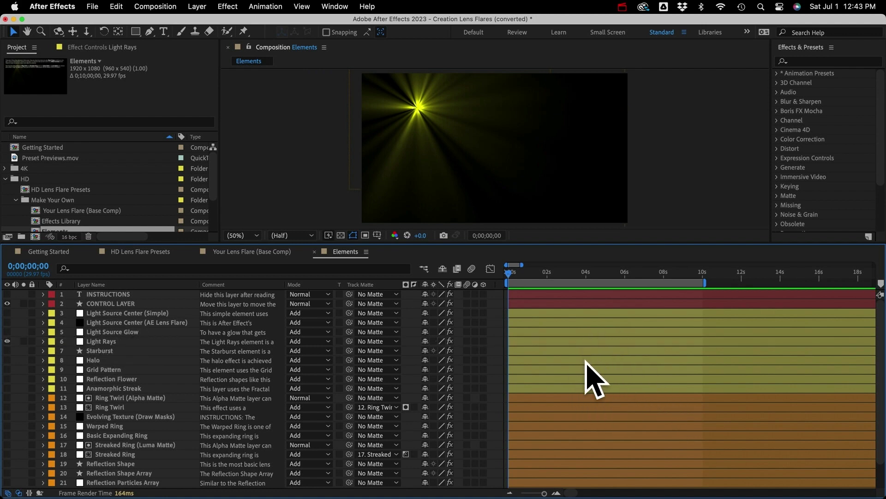
Move the CONTROL LAYER's circle slightly up and left in the frame, and select its Global Reflections Controls effect.
{"action": "left_click", "coordinate": [417, 111]}
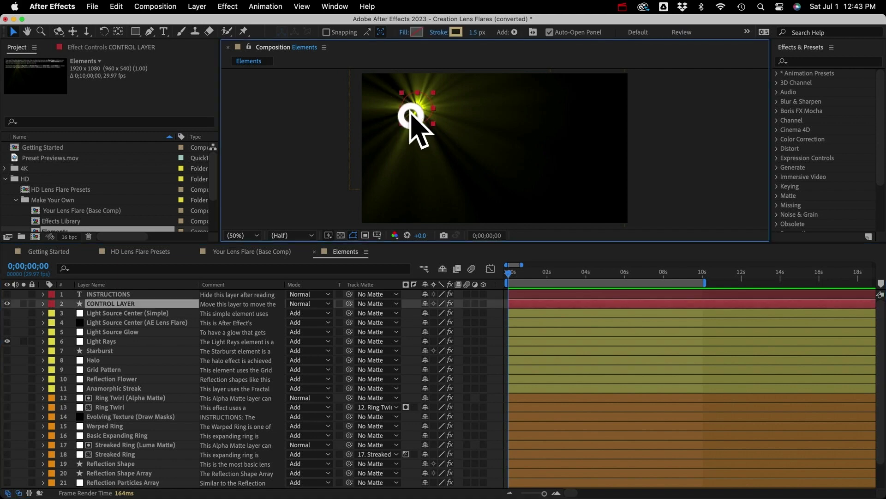
{"action": "mouse_move", "coordinate": [410, 114]}
{"action": "left_mouse_down"}
{"action": "mouse_move", "coordinate": [503, 158]}
{"action": "mouse_move", "coordinate": [408, 109]}
{"action": "left_mouse_up"}
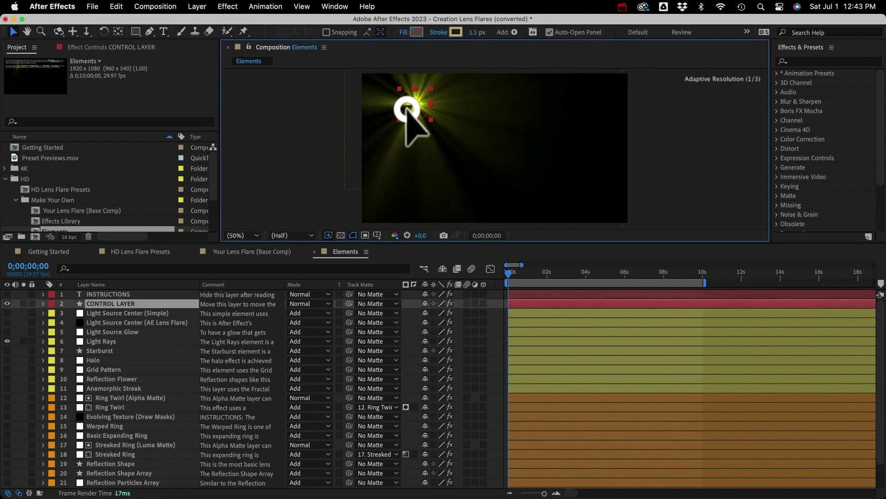
{"action": "left_click", "coordinate": [110, 47]}
{"action": "left_click", "coordinate": [55, 149]}
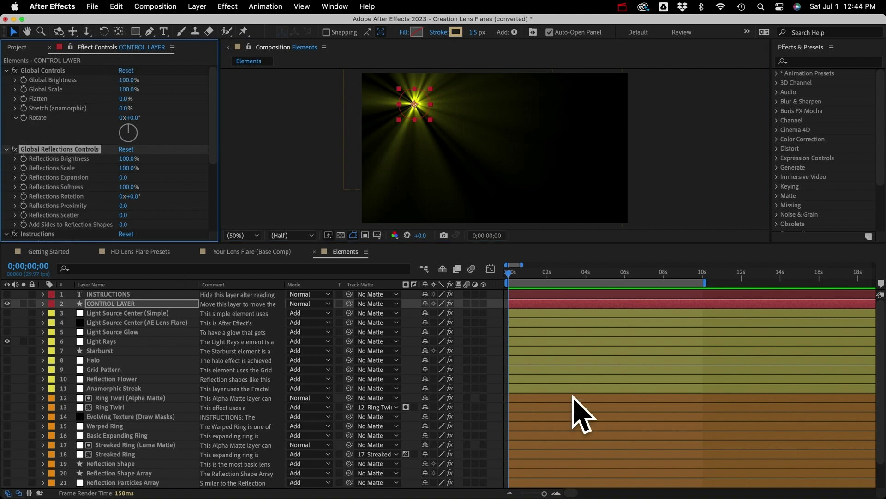
{"action": "scroll", "coordinate": [577, 419], "scroll_direction": "down", "scroll_amount": 2}
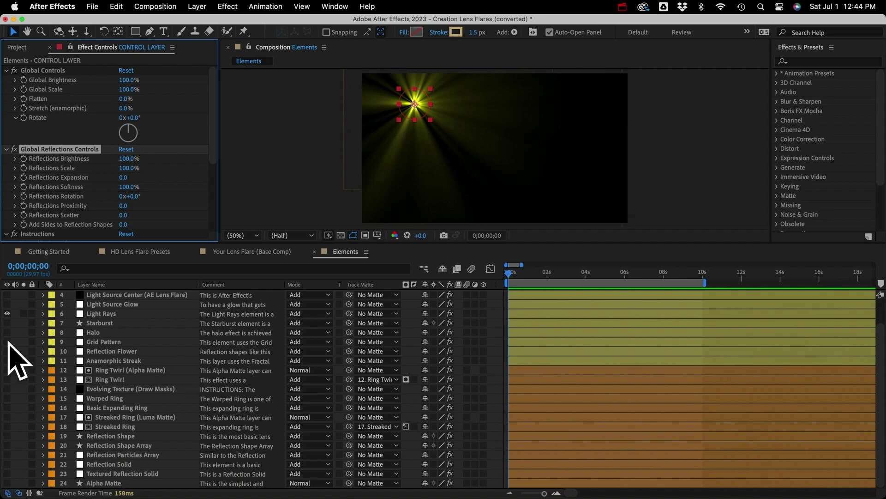
Make the Light Source Glow, Starburst, Halo and Grid Pattern layers visible alongside Light Rays in the Elements composition.
{"action": "left_click", "coordinate": [7, 305]}
{"action": "left_click", "coordinate": [7, 313]}
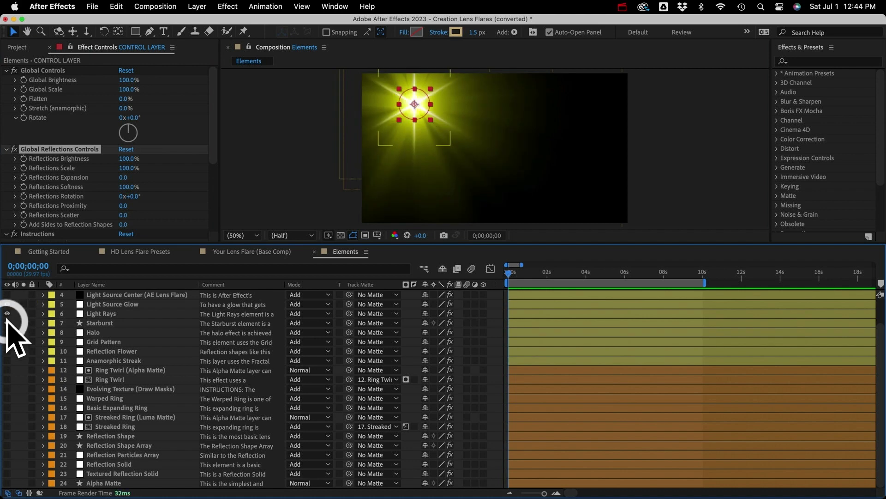
{"action": "left_click", "coordinate": [7, 332]}
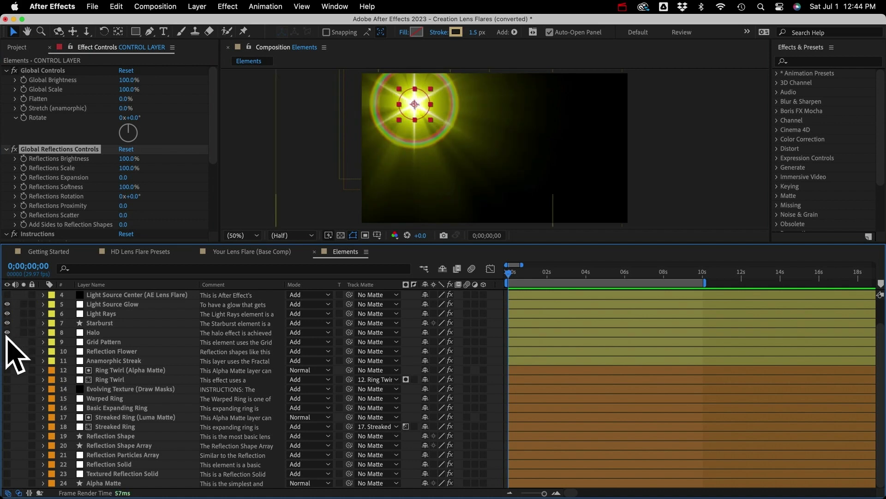
{"action": "left_click", "coordinate": [7, 323]}
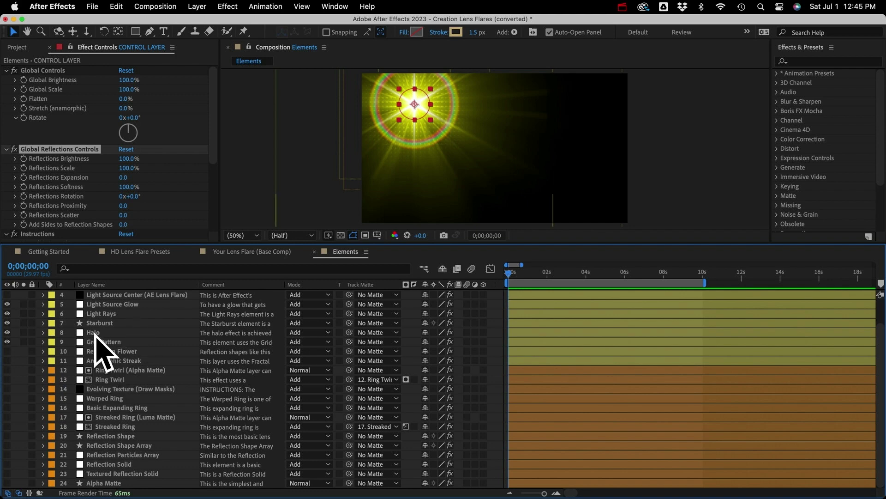
Widen the effect settings area, allow Global Reflection Control on the Halo layer and set its Proximity to -173.
{"action": "left_click", "coordinate": [95, 332]}
{"action": "scroll", "coordinate": [95, 236], "scroll_direction": "down", "scroll_amount": 5}
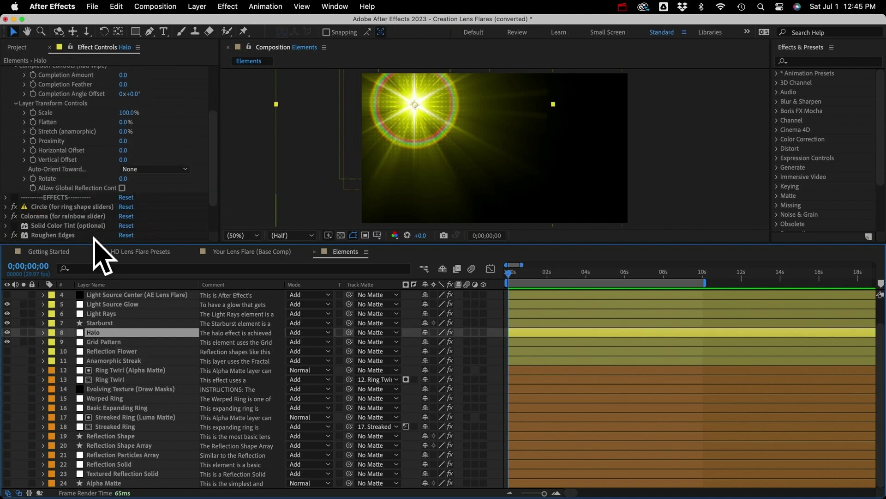
{"action": "left_click_drag", "start_coordinate": [220, 199], "coordinate": [297, 199]}
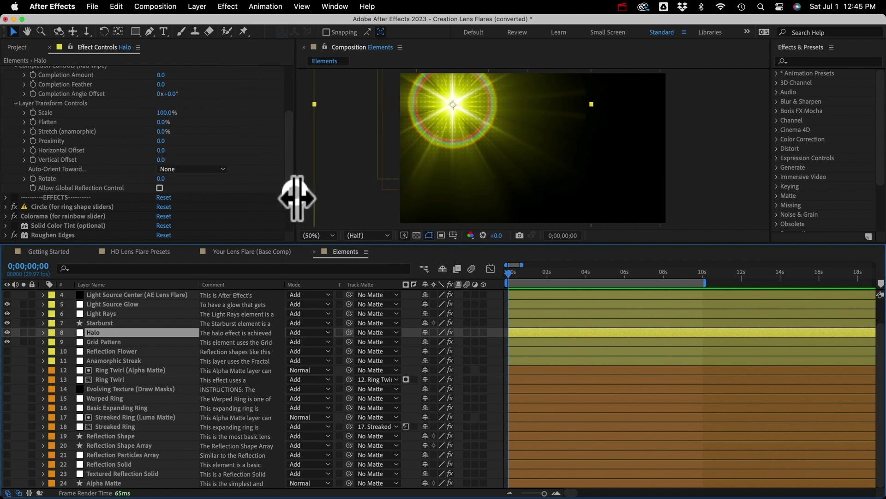
{"action": "left_click", "coordinate": [160, 188]}
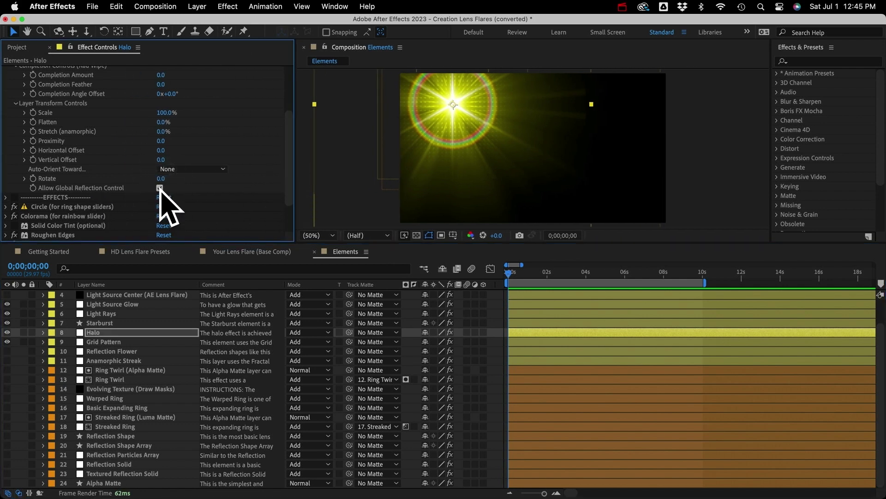
{"action": "left_click_drag", "start_coordinate": [165, 143], "coordinate": [60, 135]}
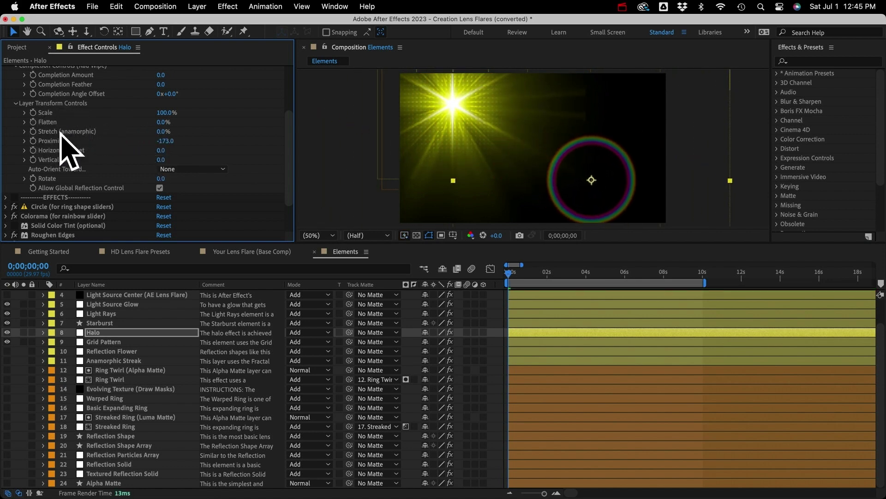
Move the CONTROL LAYER to the lower right of the frame and set its Reflections Scale to 71%.
{"action": "left_click", "coordinate": [104, 295]}
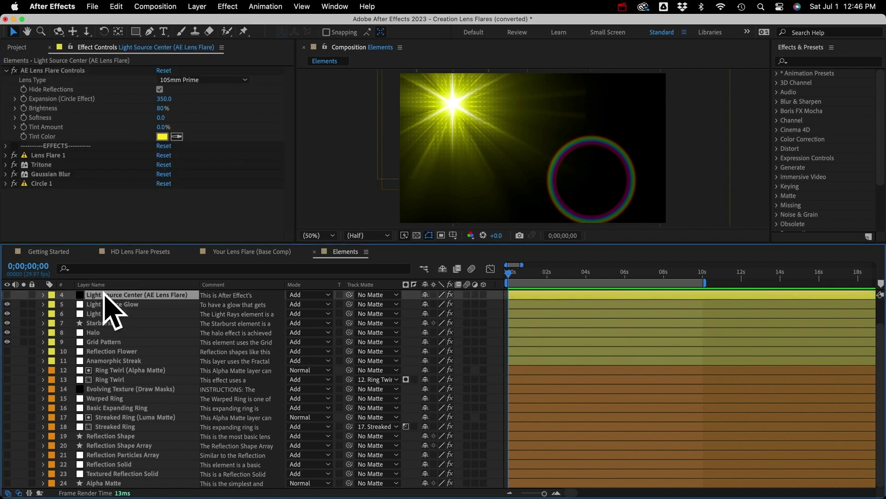
{"action": "scroll", "coordinate": [104, 296], "scroll_direction": "up", "scroll_amount": 1}
{"action": "left_click", "coordinate": [104, 303]}
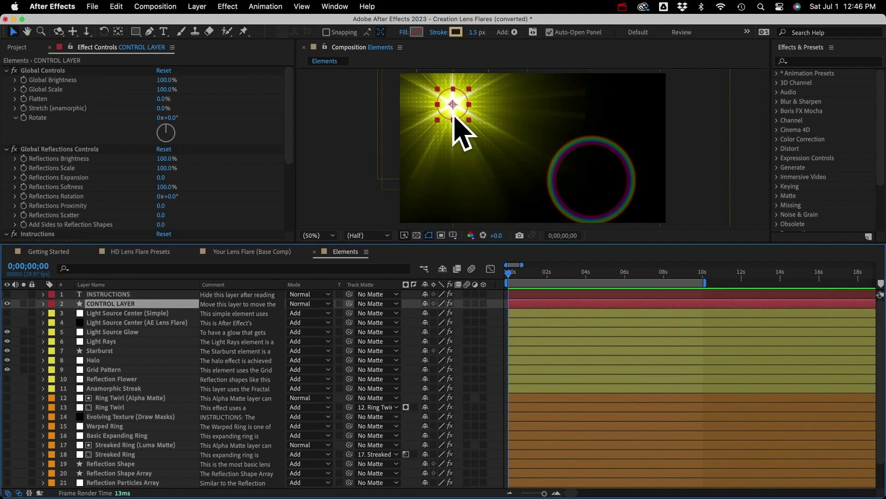
{"action": "left_click_drag", "start_coordinate": [453, 113], "coordinate": [609, 197]}
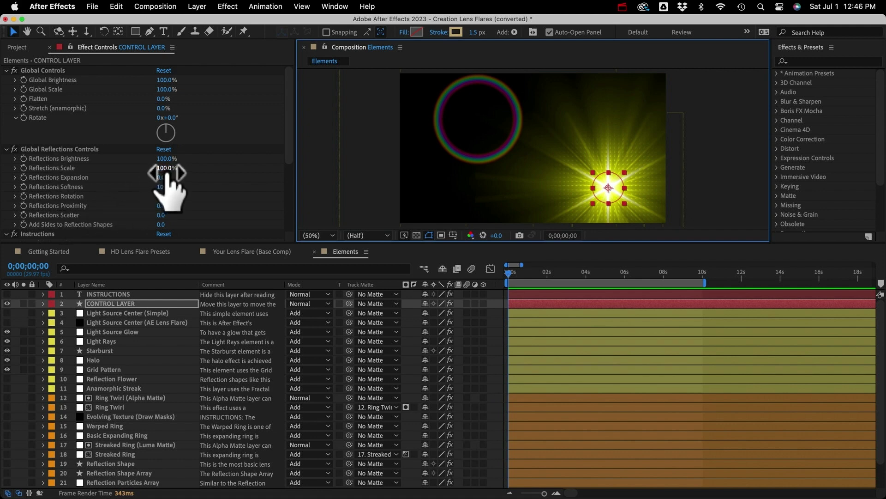
{"action": "mouse_move", "coordinate": [163, 169]}
{"action": "left_mouse_down"}
{"action": "mouse_move", "coordinate": [134, 170]}
{"action": "mouse_move", "coordinate": [150, 171]}
{"action": "left_mouse_up"}
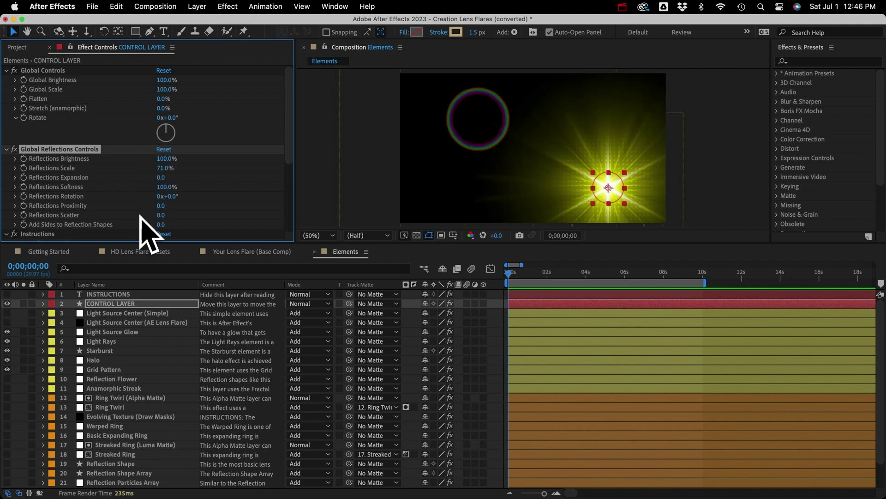
Set the Halo's Thickness to 189, Expansion to 120, Softness to 103 and Brightness to 34%.
{"action": "left_click", "coordinate": [97, 361]}
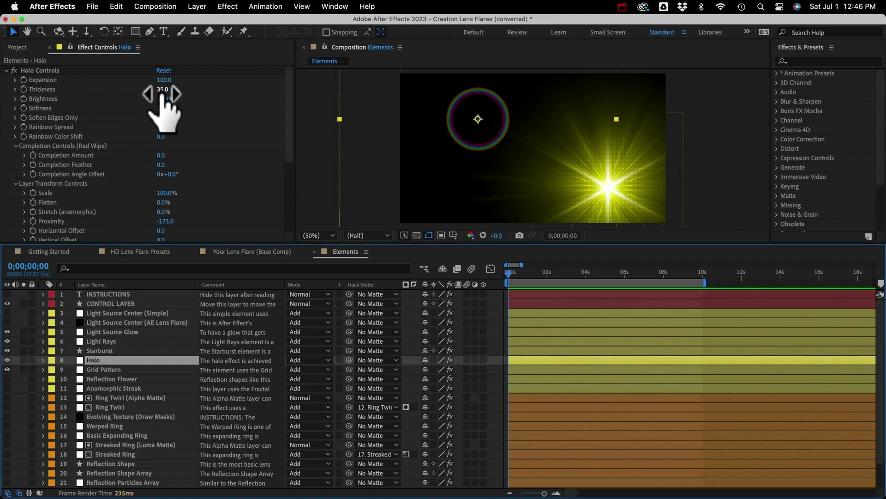
{"action": "left_click_drag", "start_coordinate": [162, 89], "coordinate": [256, 101]}
{"action": "left_click_drag", "start_coordinate": [161, 80], "coordinate": [178, 79]}
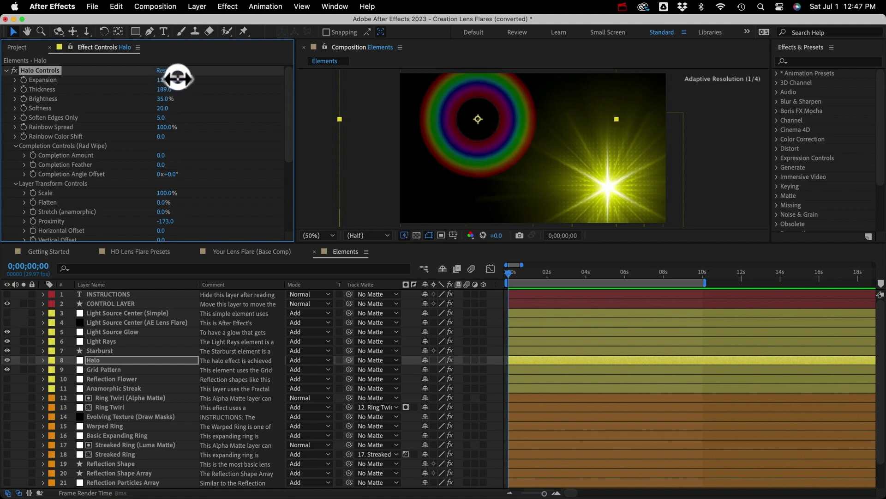
{"action": "left_click_drag", "start_coordinate": [178, 79], "coordinate": [180, 79]}
{"action": "left_click_drag", "start_coordinate": [162, 108], "coordinate": [208, 108]}
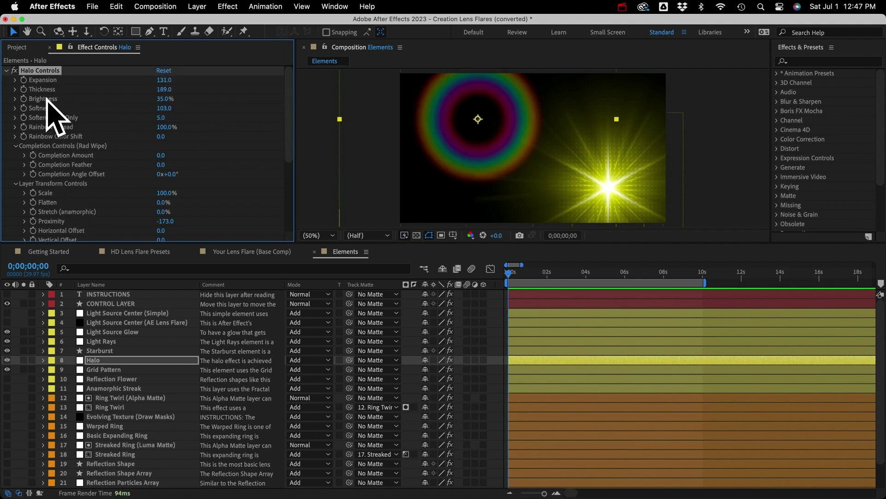
{"action": "mouse_move", "coordinate": [162, 100]}
{"action": "left_mouse_down"}
{"action": "mouse_move", "coordinate": [192, 109]}
{"action": "mouse_move", "coordinate": [169, 110]}
{"action": "left_mouse_up"}
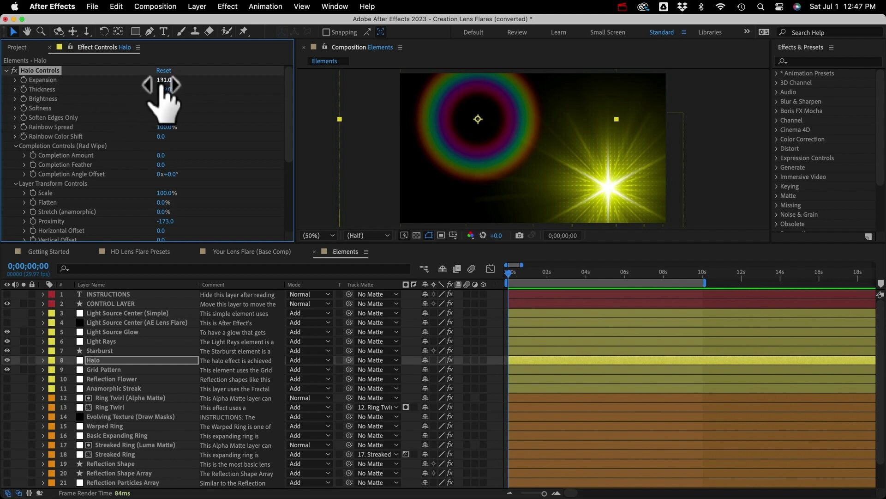
{"action": "mouse_move", "coordinate": [164, 81]}
{"action": "left_mouse_down"}
{"action": "mouse_move", "coordinate": [205, 86]}
{"action": "mouse_move", "coordinate": [160, 90]}
{"action": "left_mouse_up"}
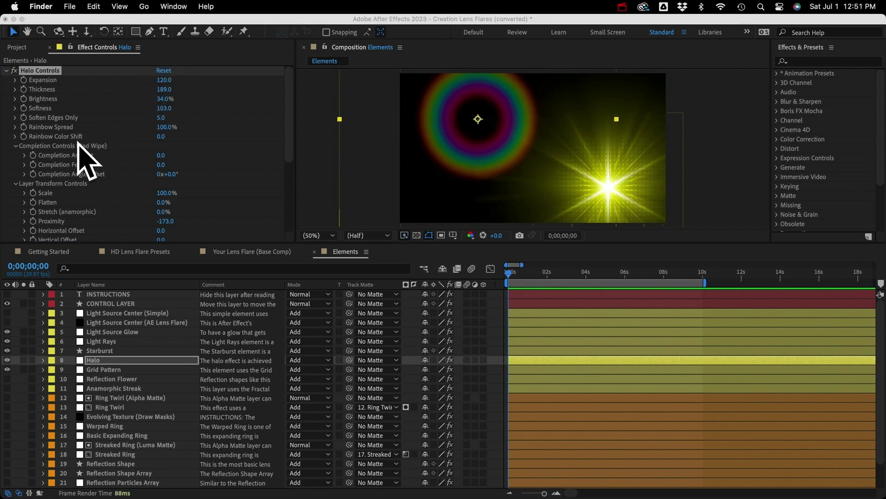
Set the Halo's Vertical Offset to 258 and move the CONTROL LAYER slightly within the frame to test the halo's motion.
{"action": "scroll", "coordinate": [76, 166], "scroll_direction": "down", "scroll_amount": 3}
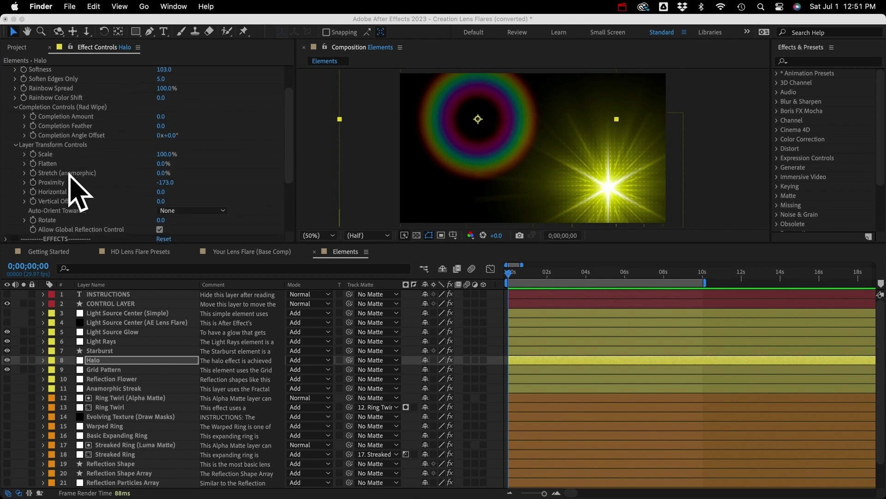
{"action": "scroll", "coordinate": [56, 149], "scroll_direction": "down", "scroll_amount": 1}
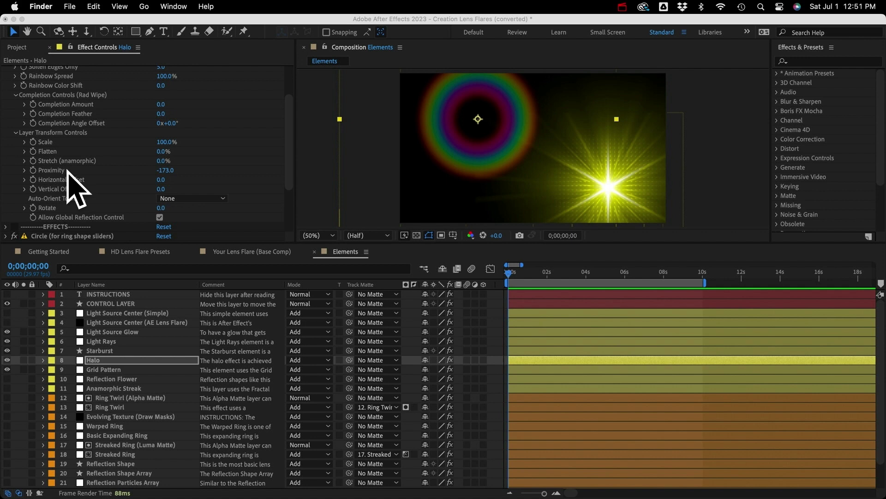
{"action": "left_click", "coordinate": [160, 193]}
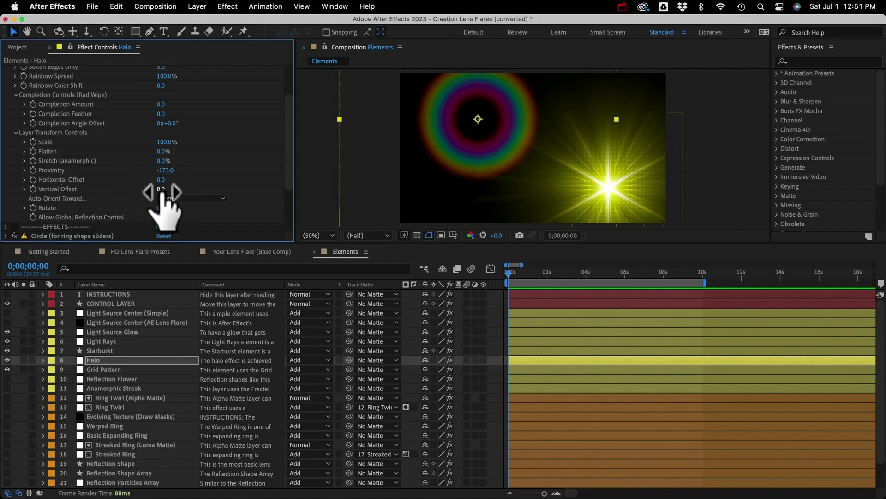
{"action": "left_click_drag", "start_coordinate": [162, 191], "coordinate": [346, 241]}
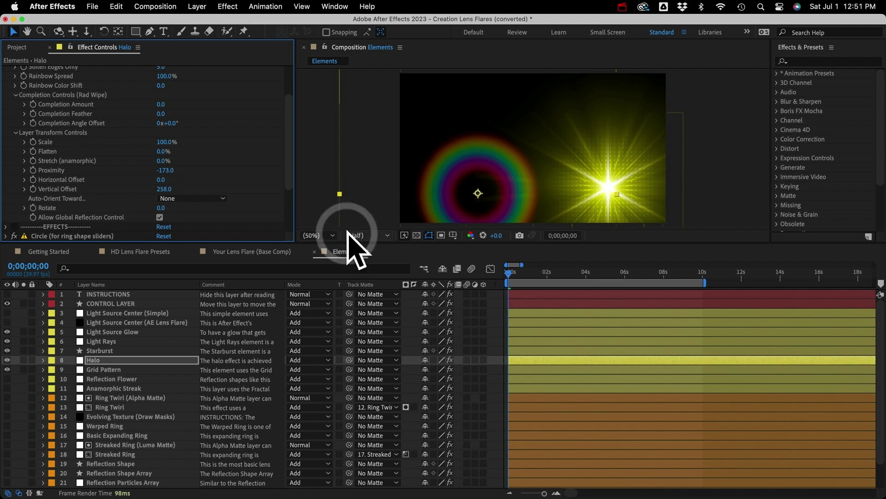
{"action": "left_click", "coordinate": [116, 304]}
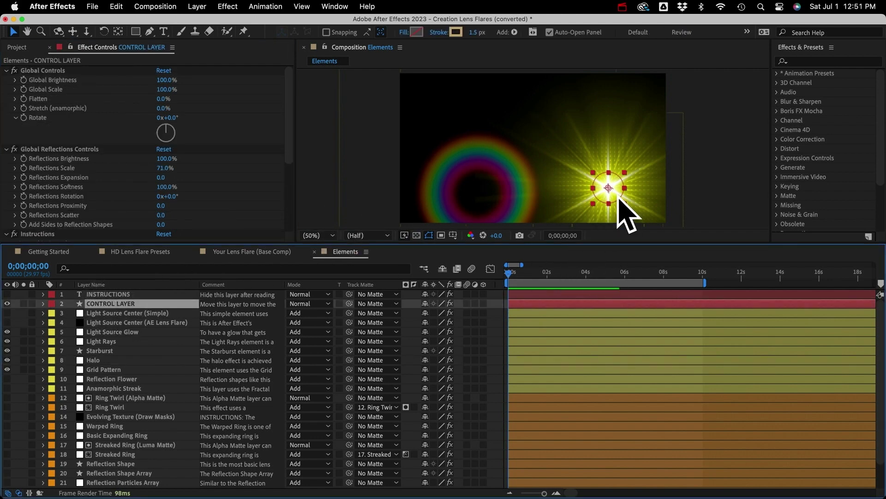
{"action": "mouse_move", "coordinate": [617, 198]}
{"action": "left_mouse_down"}
{"action": "mouse_move", "coordinate": [471, 129]}
{"action": "mouse_move", "coordinate": [452, 134]}
{"action": "mouse_move", "coordinate": [489, 147]}
{"action": "mouse_move", "coordinate": [637, 147]}
{"action": "mouse_move", "coordinate": [629, 203]}
{"action": "left_mouse_up"}
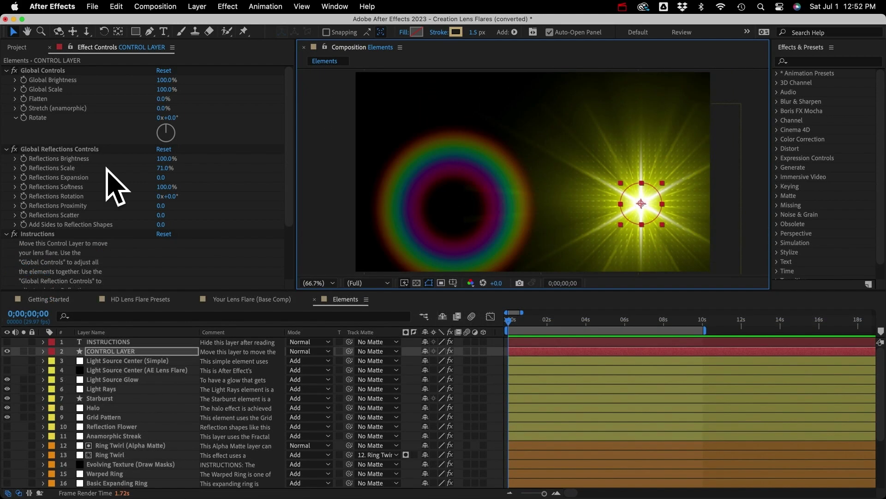
Set the Halo's Completion Amount to 78 and Completion Feather to 173, and move the CONTROL LAYER slightly up and left.
{"action": "left_click", "coordinate": [95, 407]}
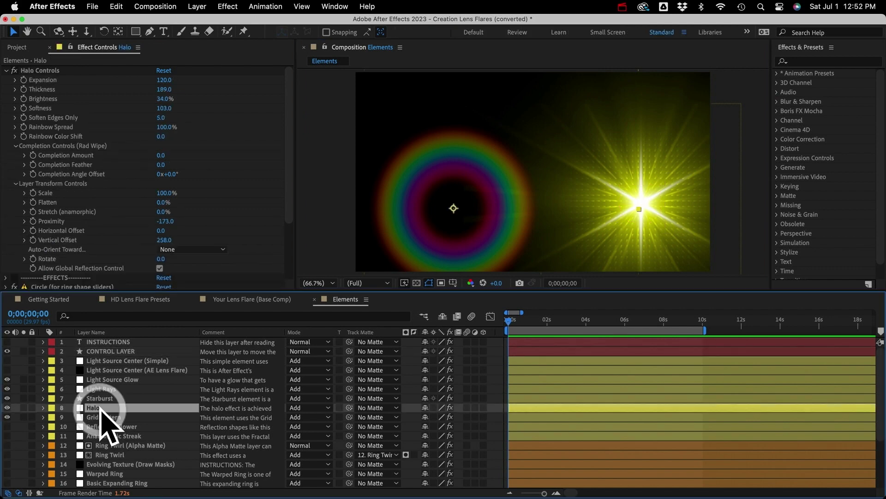
{"action": "left_click", "coordinate": [37, 149]}
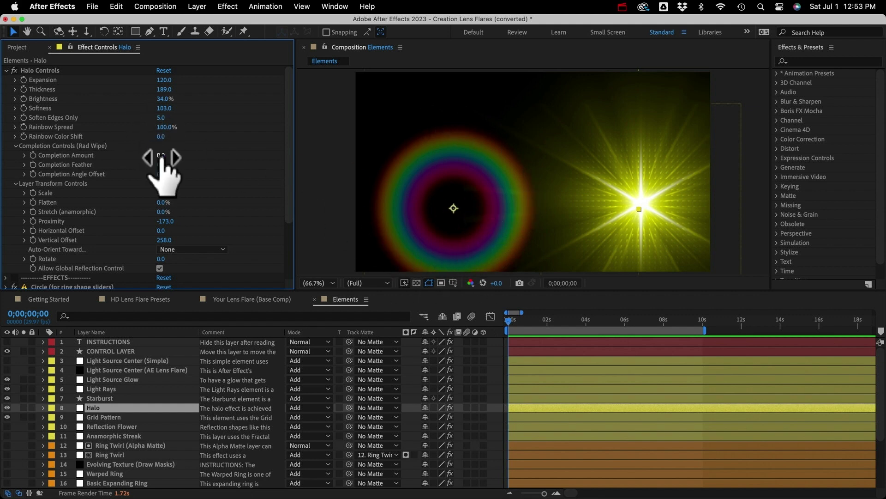
{"action": "left_click_drag", "start_coordinate": [161, 156], "coordinate": [234, 187]}
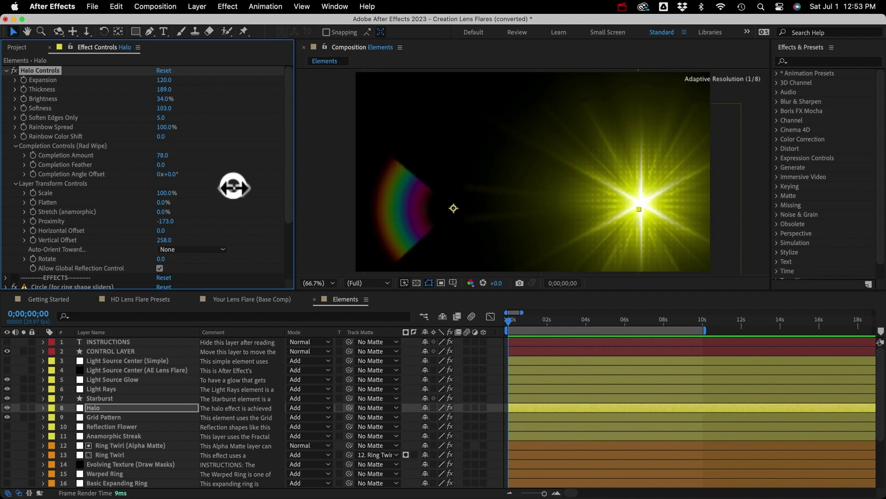
{"action": "left_click_drag", "start_coordinate": [160, 165], "coordinate": [287, 192]}
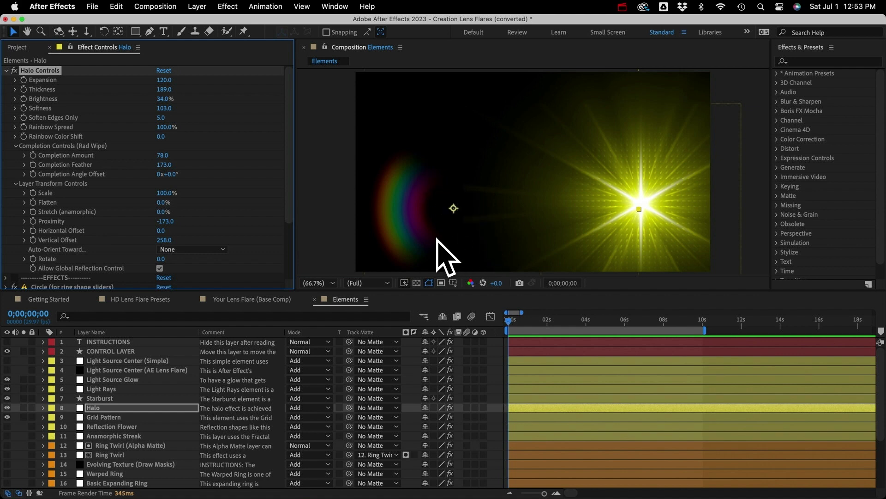
{"action": "left_click", "coordinate": [111, 351]}
{"action": "mouse_move", "coordinate": [643, 200]}
{"action": "left_mouse_down"}
{"action": "mouse_move", "coordinate": [564, 143]}
{"action": "mouse_move", "coordinate": [470, 138]}
{"action": "mouse_move", "coordinate": [464, 227]}
{"action": "mouse_move", "coordinate": [538, 258]}
{"action": "mouse_move", "coordinate": [588, 265]}
{"action": "mouse_move", "coordinate": [632, 225]}
{"action": "mouse_move", "coordinate": [642, 200]}
{"action": "left_mouse_up"}
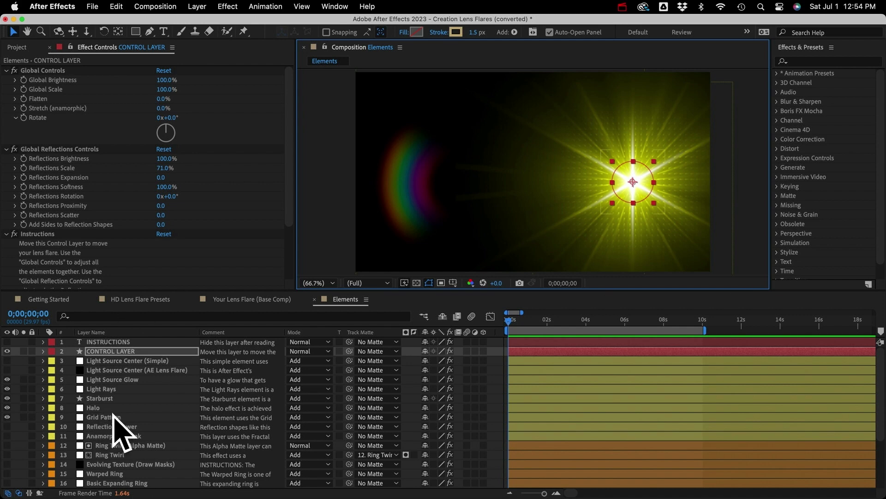
Look at the Ring Twirl (Alpha Matte) layer, and select Streaked Ring (Luma Matte) together with Streaked Ring.
{"action": "scroll", "coordinate": [122, 434], "scroll_direction": "down", "scroll_amount": 4}
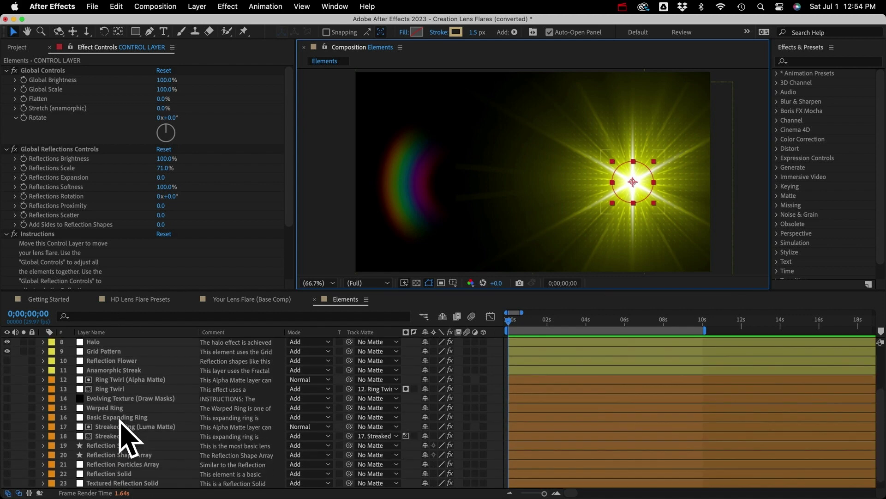
{"action": "left_click", "coordinate": [138, 379]}
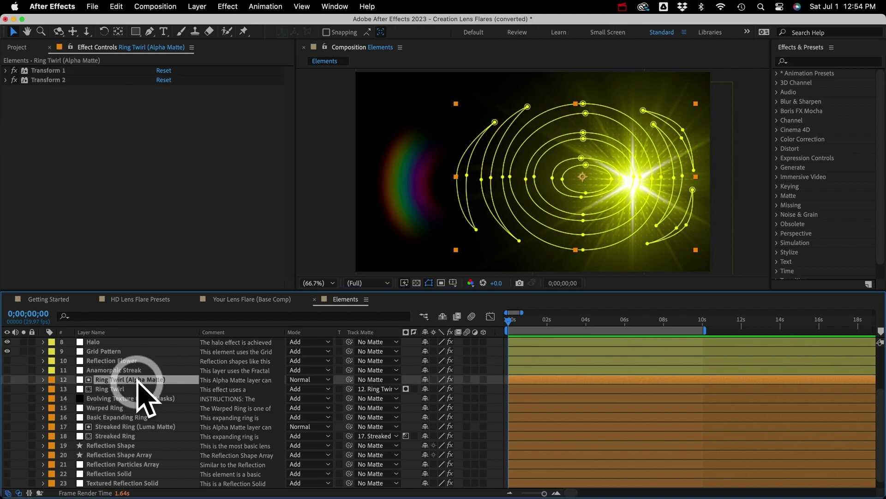
{"action": "left_click", "coordinate": [146, 426]}
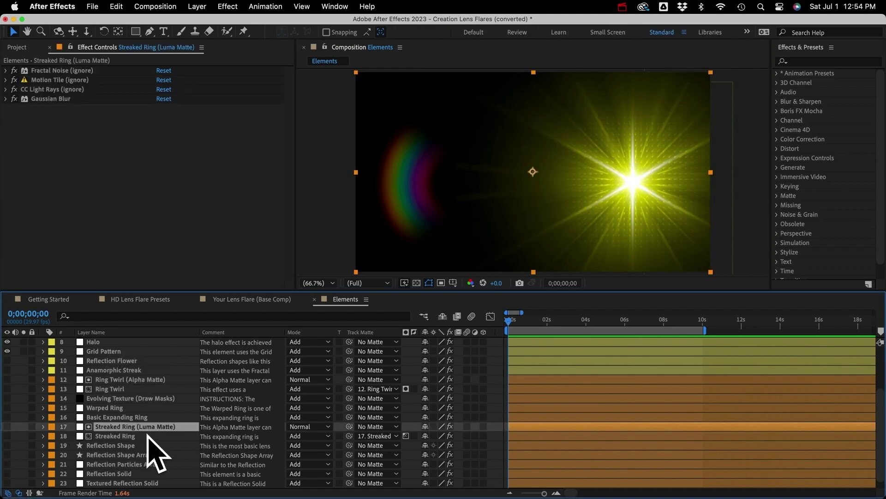
{"action": "left_click", "coordinate": [148, 436], "text": "shift"}
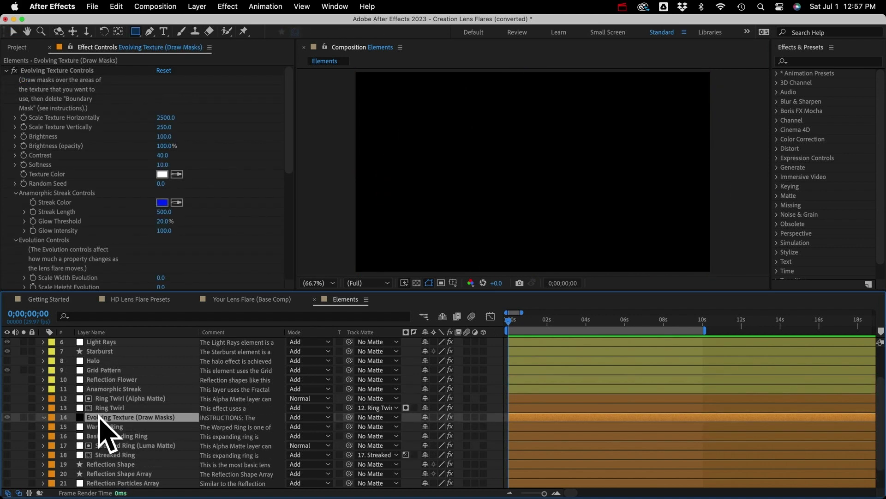
Solo the Evolving Texture (Draw Masks) layer, move the flare control leftward in the frame and select the texture layer.
{"action": "left_click", "coordinate": [98, 427]}
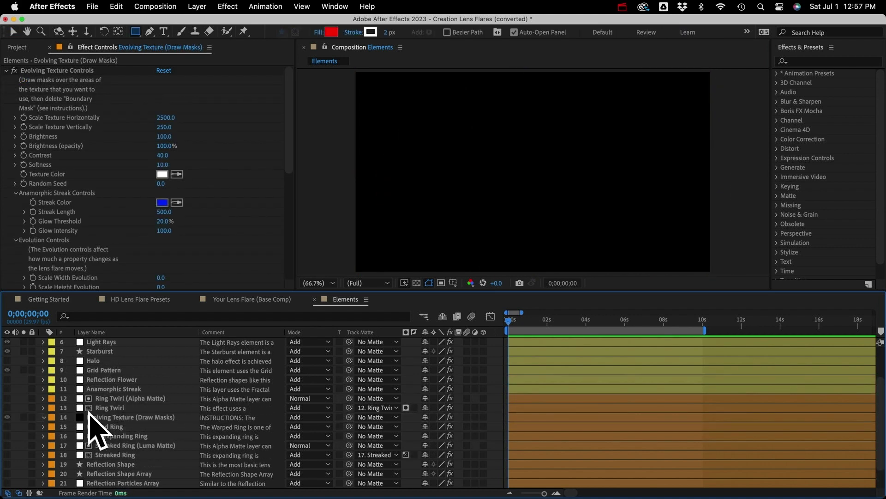
{"action": "left_click", "coordinate": [113, 418]}
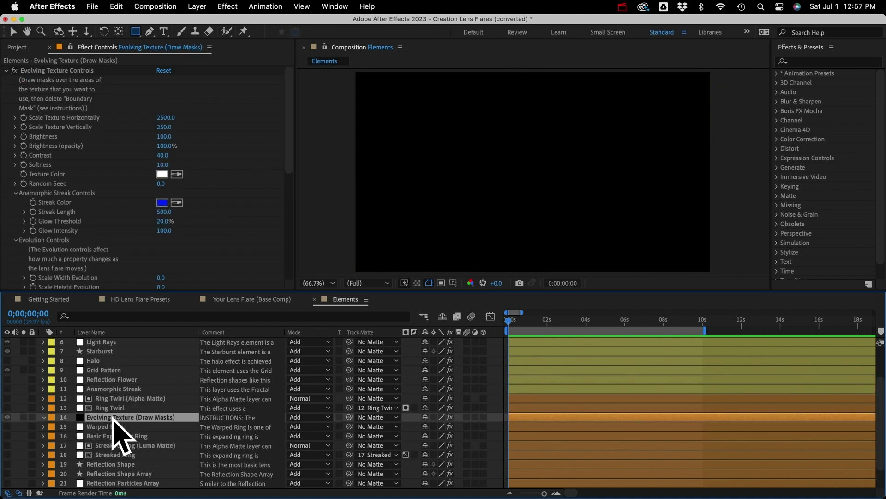
{"action": "left_click", "coordinate": [24, 417]}
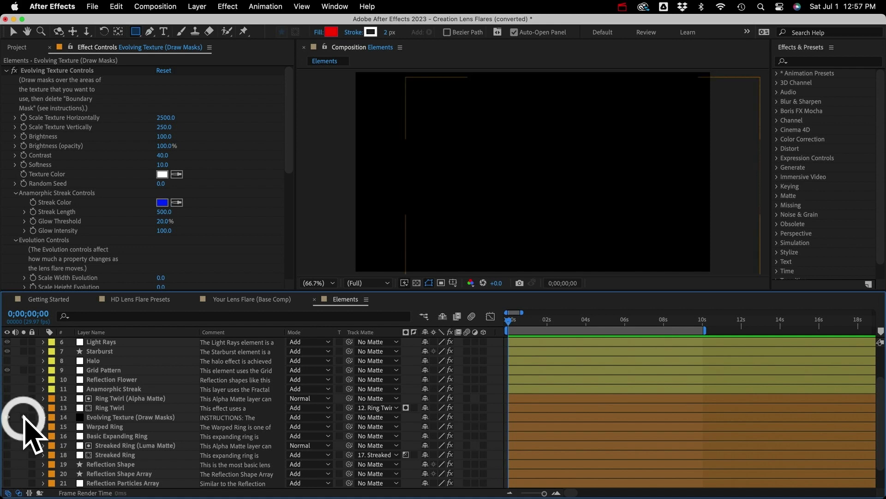
{"action": "left_click", "coordinate": [643, 195]}
{"action": "left_click_drag", "start_coordinate": [643, 194], "coordinate": [522, 178]}
{"action": "left_click", "coordinate": [124, 465]}
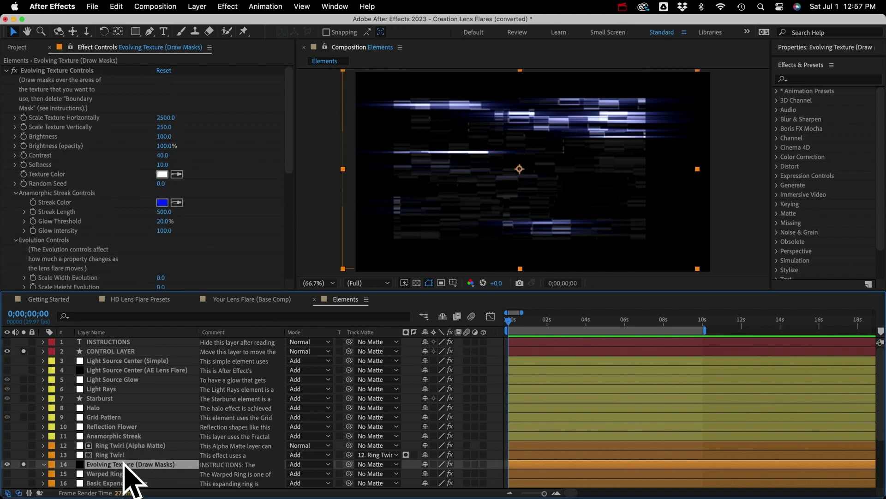
Draw five rectangular masks on the Evolving Texture layer: two long horizontal strips across the middle and three small boxes above them.
{"action": "left_click", "coordinate": [210, 465]}
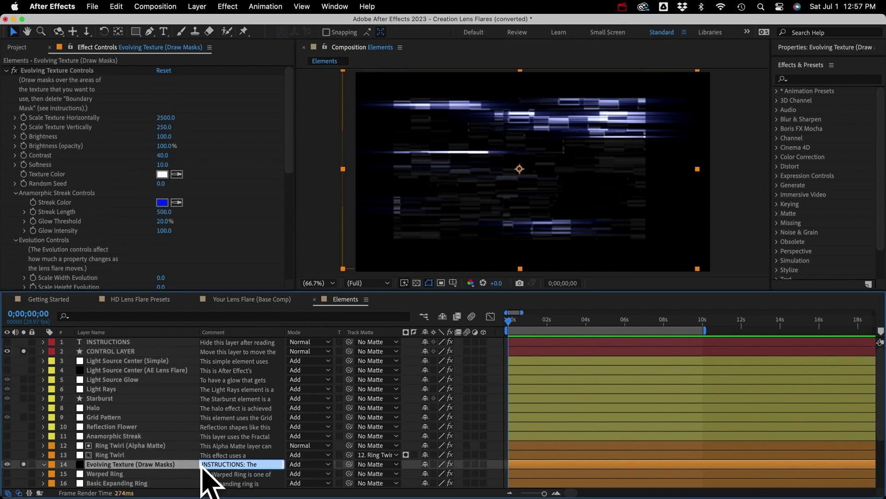
{"action": "left_click", "coordinate": [136, 463]}
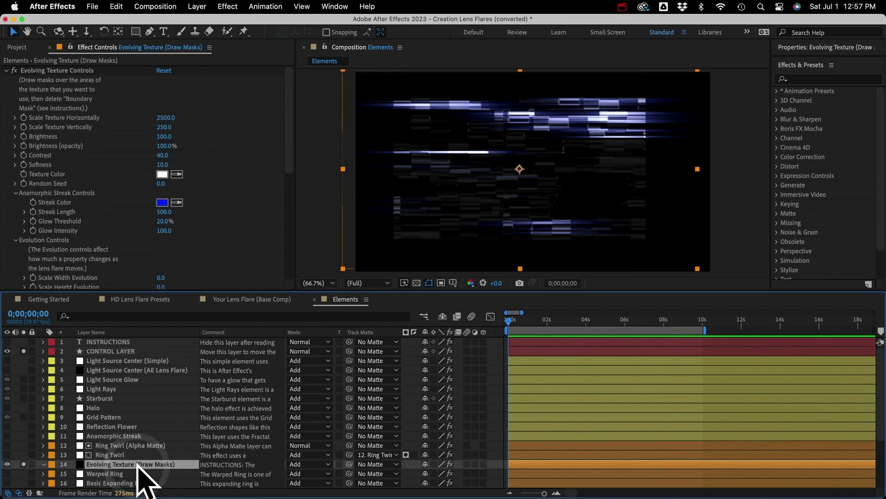
{"action": "left_click", "coordinate": [136, 31]}
{"action": "left_click_drag", "start_coordinate": [435, 149], "coordinate": [609, 156]}
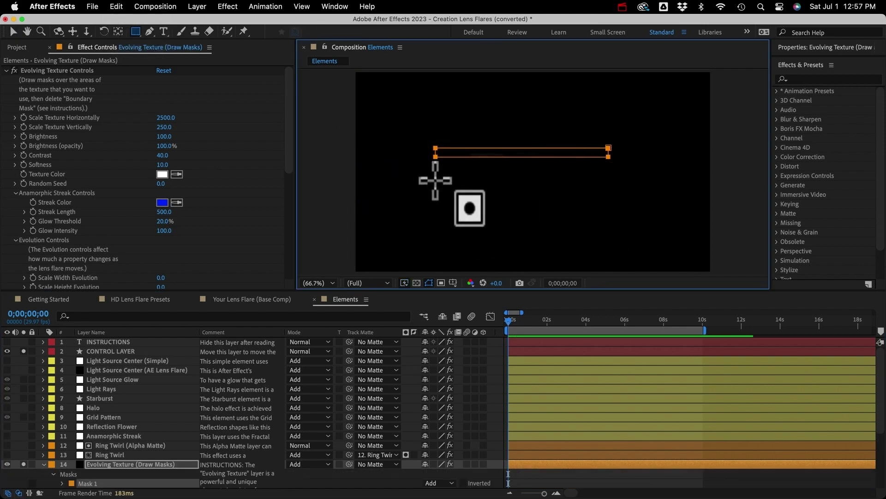
{"action": "left_click_drag", "start_coordinate": [434, 178], "coordinate": [614, 190]}
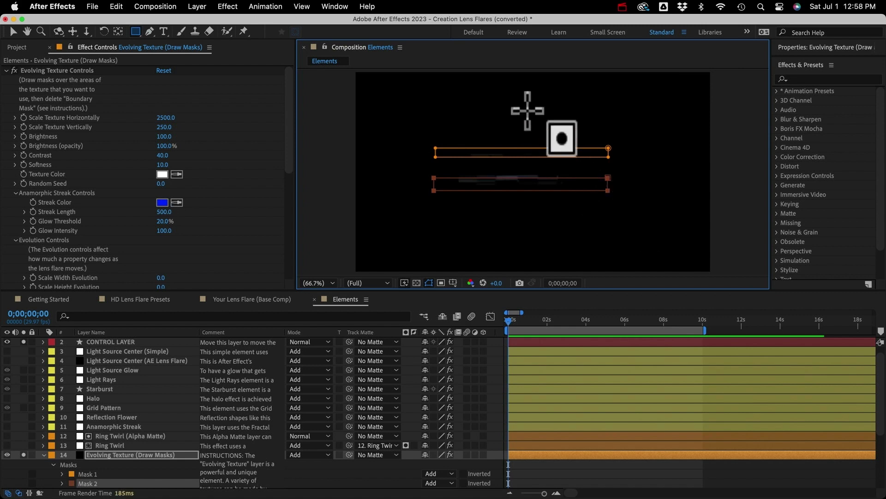
{"action": "left_click_drag", "start_coordinate": [528, 119], "coordinate": [612, 120]}
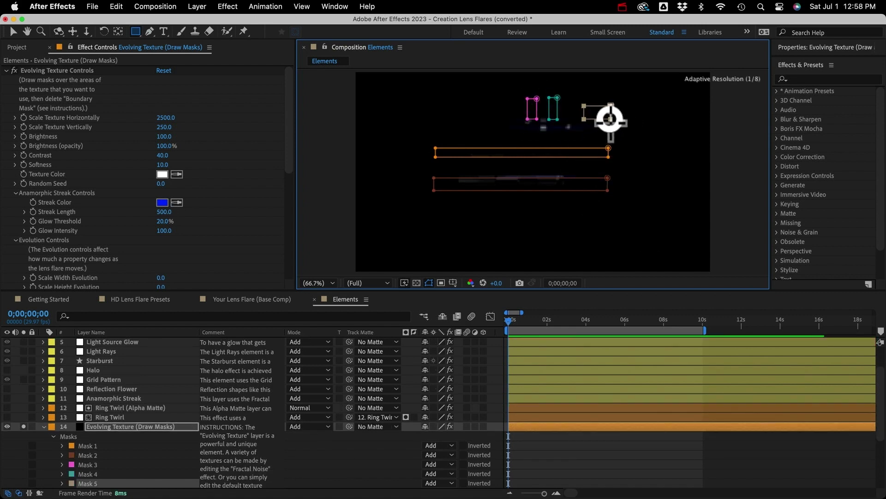
{"action": "left_click", "coordinate": [44, 426]}
Move the CONTROL LAYER to the right side of the frame and back to the far left to test the masked texture's motion.
{"action": "left_click", "coordinate": [105, 351]}
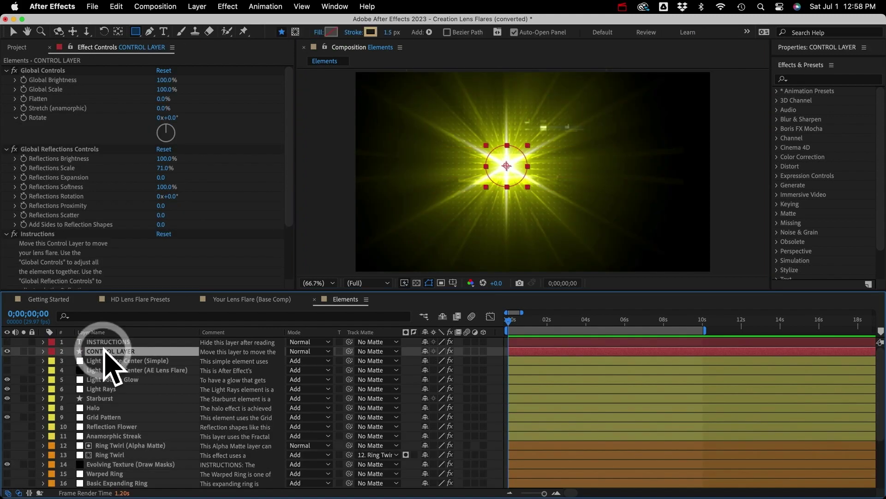
{"action": "key", "text": "v"}
{"action": "left_click_drag", "start_coordinate": [518, 192], "coordinate": [661, 236]}
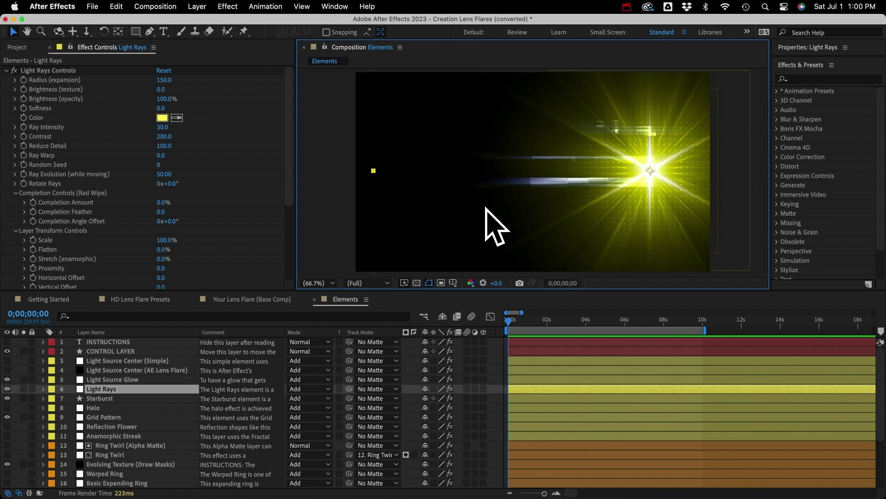
{"action": "left_click", "coordinate": [121, 352]}
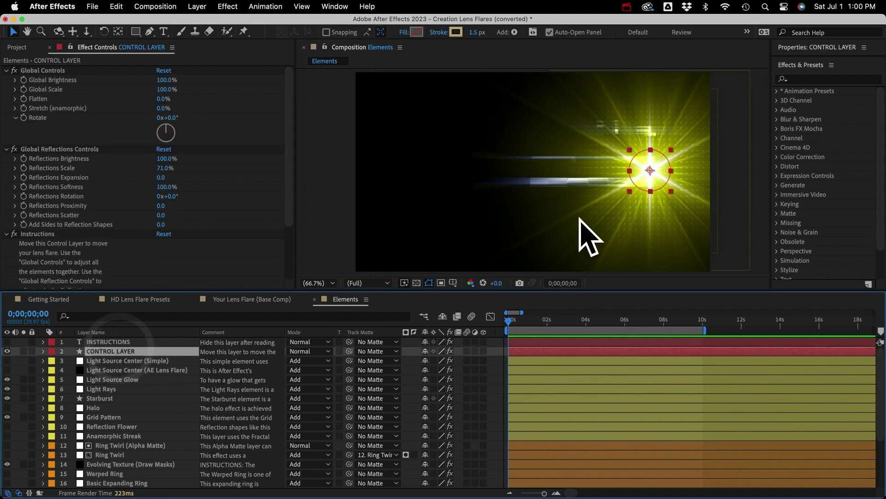
{"action": "left_click_drag", "start_coordinate": [649, 183], "coordinate": [393, 190]}
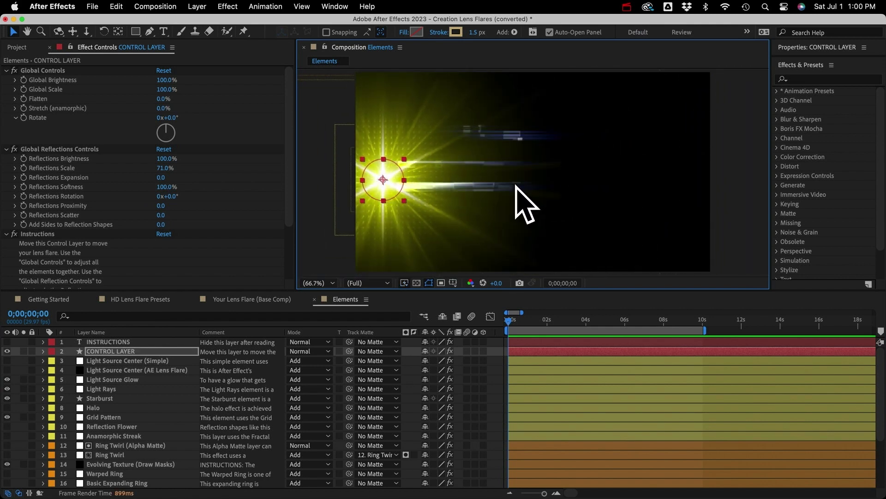
Set the Scale Width Evolution of the Evolving Texture layer to 73.
{"action": "left_click", "coordinate": [163, 463]}
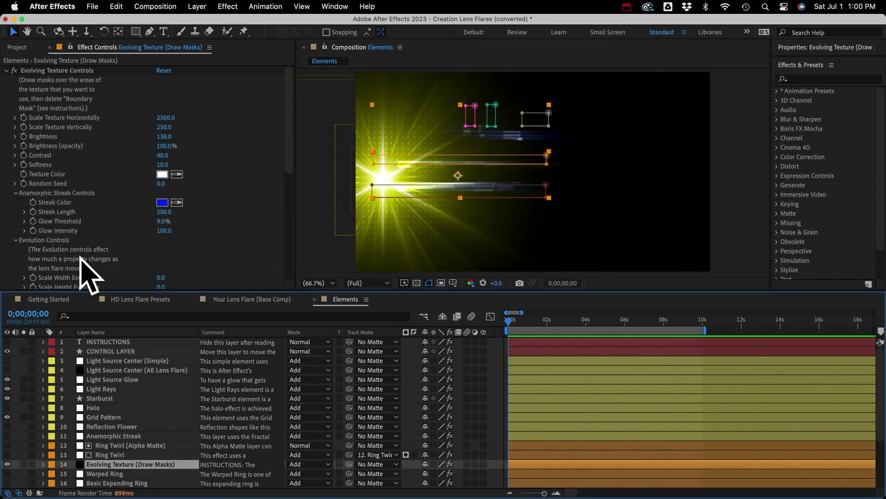
{"action": "scroll", "coordinate": [79, 267], "scroll_direction": "down", "scroll_amount": 3}
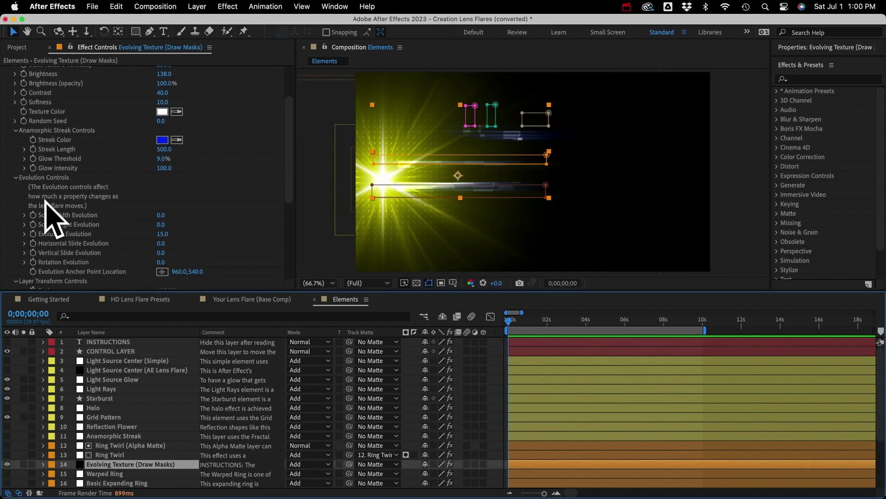
{"action": "left_click", "coordinate": [36, 180]}
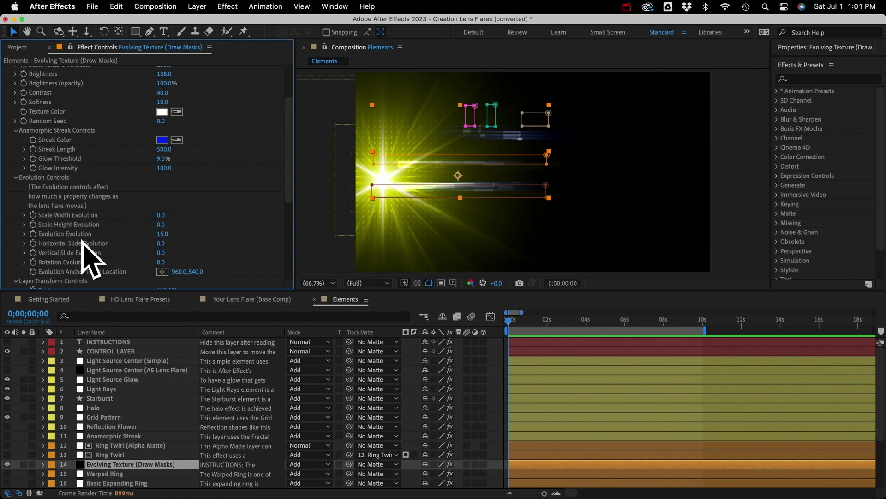
{"action": "left_click_drag", "start_coordinate": [162, 216], "coordinate": [206, 216]}
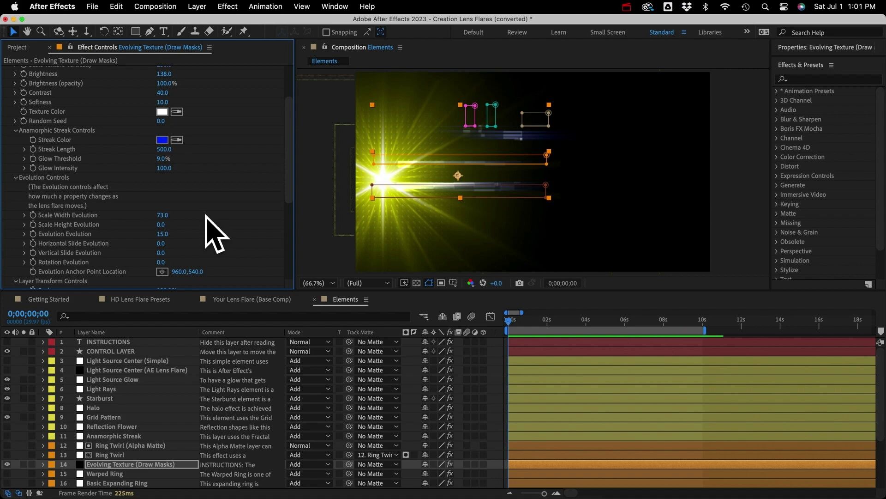
Examine the Scale Width property in the Transform settings of the Evolving Texture layer's Fractal Noise (texture) effect.
{"action": "scroll", "coordinate": [99, 248], "scroll_direction": "down", "scroll_amount": 8}
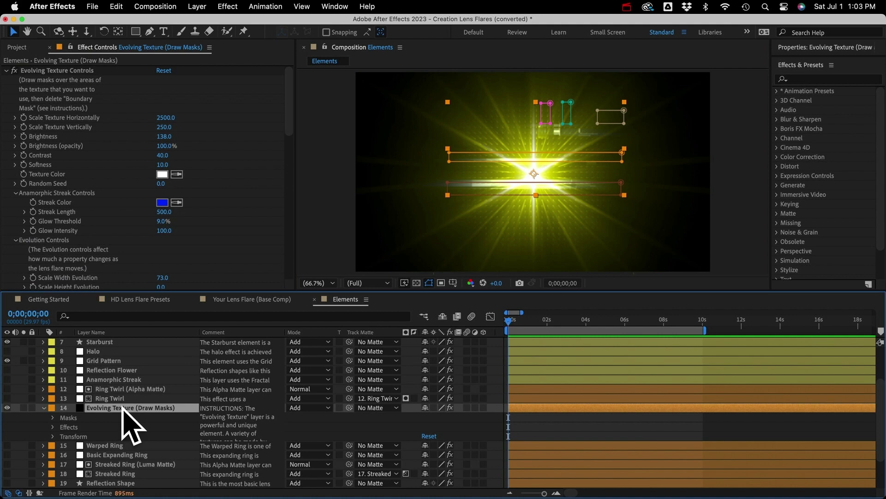
{"action": "left_click", "coordinate": [122, 409]}
{"action": "left_click", "coordinate": [55, 427]}
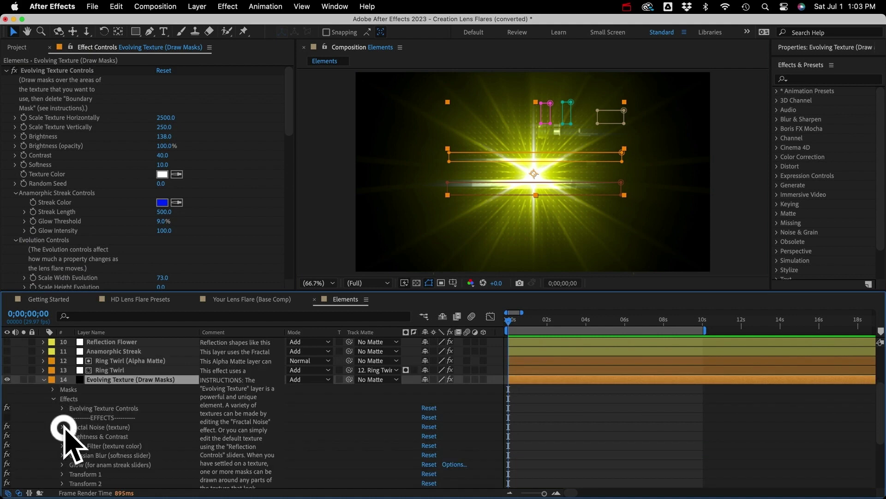
{"action": "left_click", "coordinate": [62, 427]}
{"action": "left_click", "coordinate": [71, 418]}
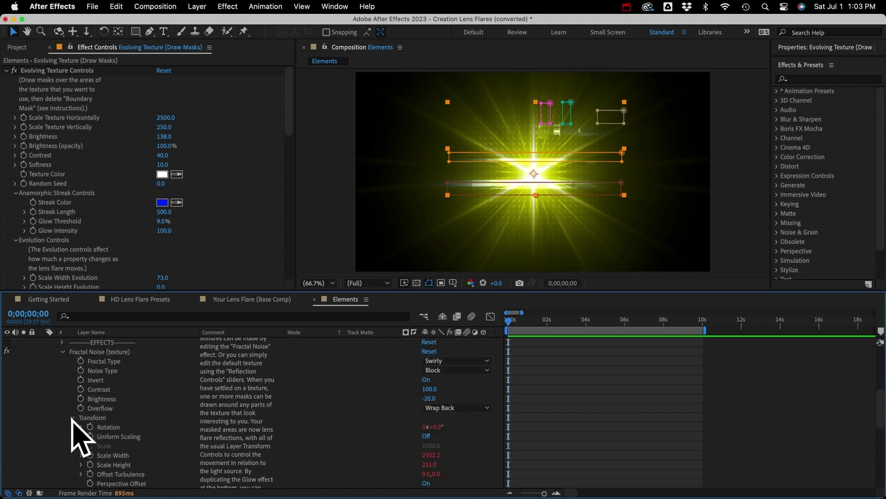
{"action": "left_click", "coordinate": [117, 456]}
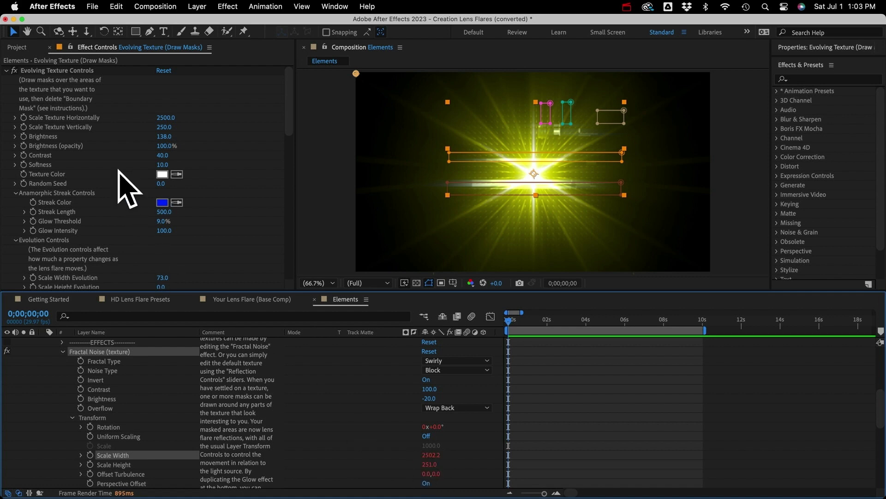
{"action": "left_click", "coordinate": [89, 134]}
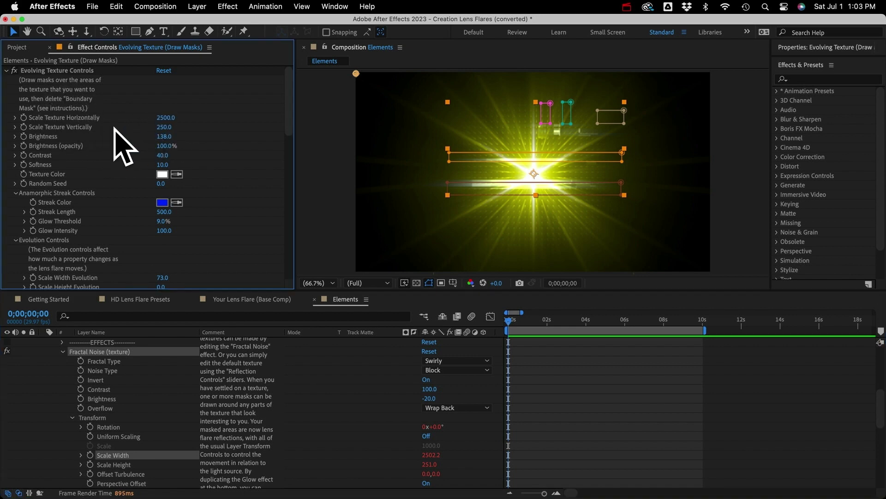
{"action": "scroll", "coordinate": [110, 402], "scroll_direction": "up", "scroll_amount": 10}
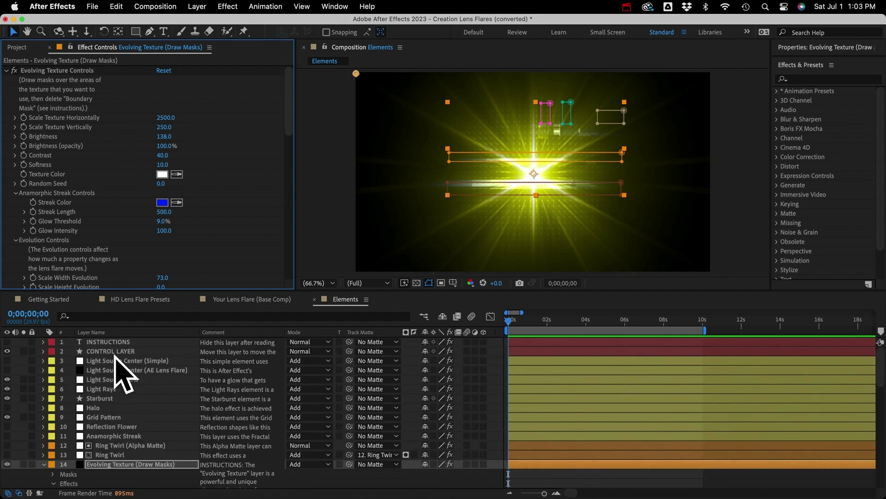
Move the CONTROL LAYER past the right edge of the frame while watching the Fractal Noise Scale Width and Evolution.
{"action": "left_click", "coordinate": [118, 351]}
{"action": "scroll", "coordinate": [134, 415], "scroll_direction": "down", "scroll_amount": 10}
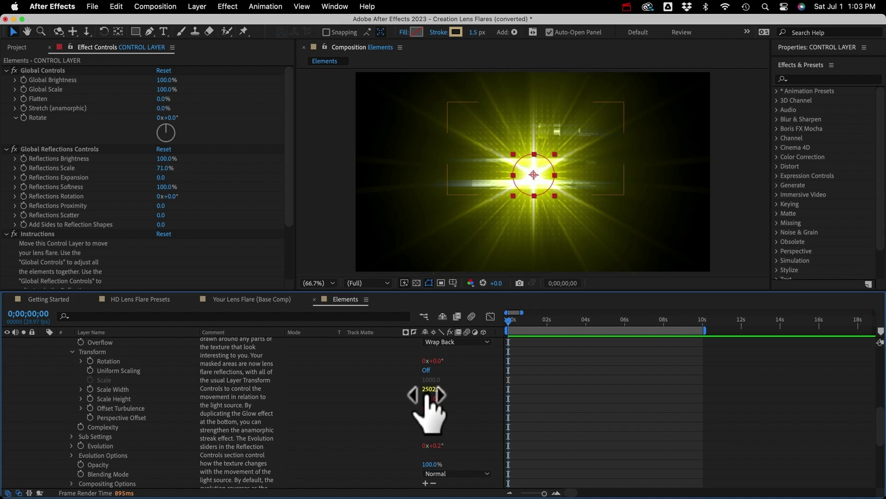
{"action": "left_click_drag", "start_coordinate": [527, 189], "coordinate": [672, 223]}
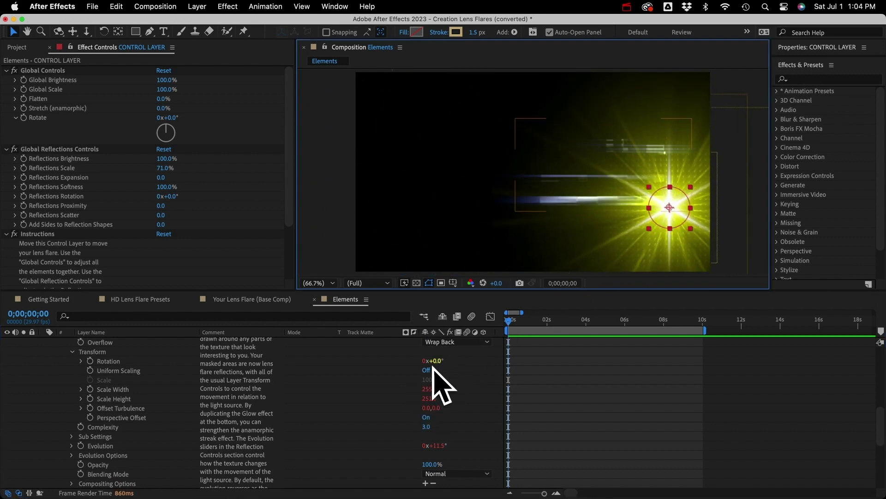
{"action": "left_click_drag", "start_coordinate": [672, 211], "coordinate": [720, 234]}
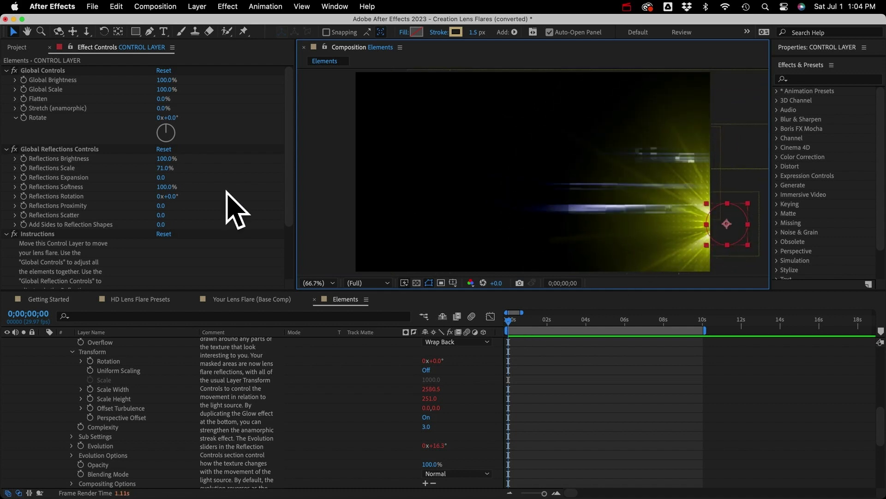
Set the Evolving Texture layer's Scale Width Evolution to -214 and check the Fractal Noise Scale Width.
{"action": "scroll", "coordinate": [99, 356], "scroll_direction": "up", "scroll_amount": 5}
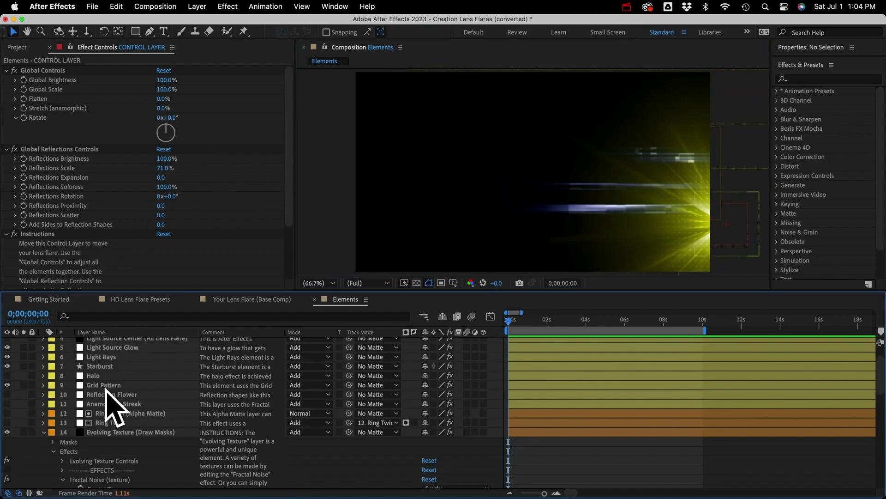
{"action": "left_click", "coordinate": [113, 432]}
{"action": "scroll", "coordinate": [125, 245], "scroll_direction": "down", "scroll_amount": 6}
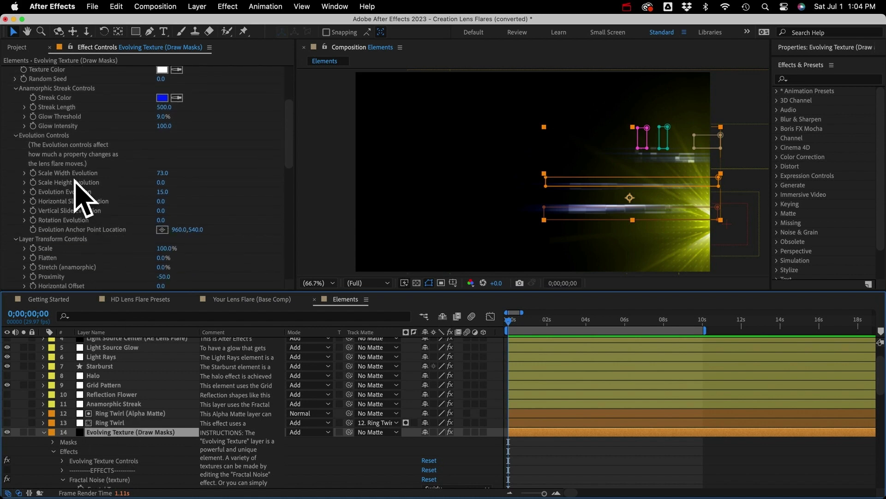
{"action": "left_click_drag", "start_coordinate": [162, 175], "coordinate": [5, 172]}
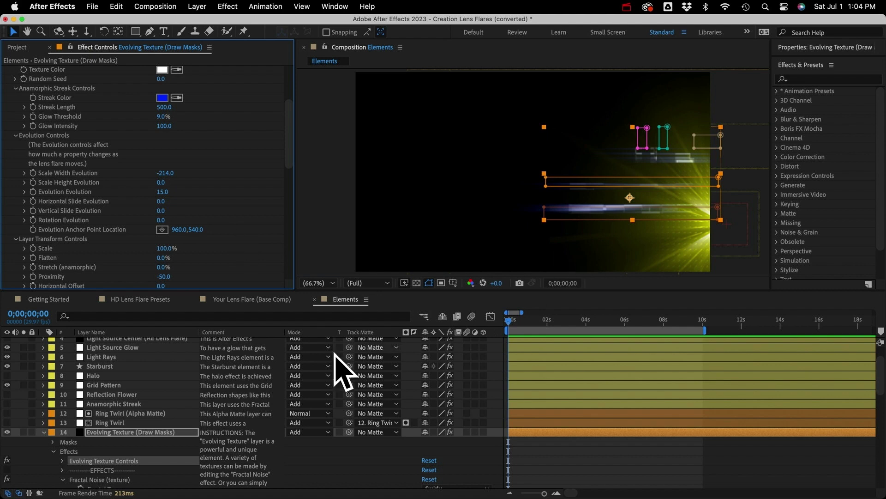
{"action": "scroll", "coordinate": [119, 470], "scroll_direction": "down", "scroll_amount": 10}
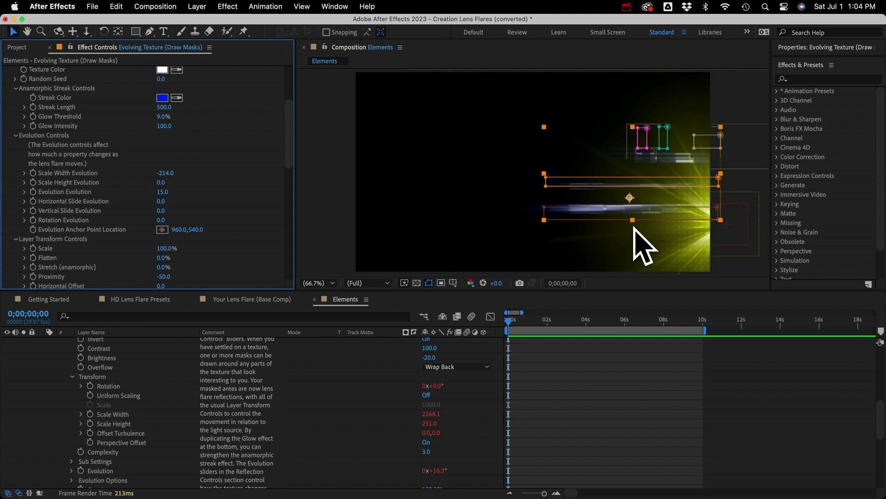
{"action": "scroll", "coordinate": [94, 374], "scroll_direction": "up", "scroll_amount": 5}
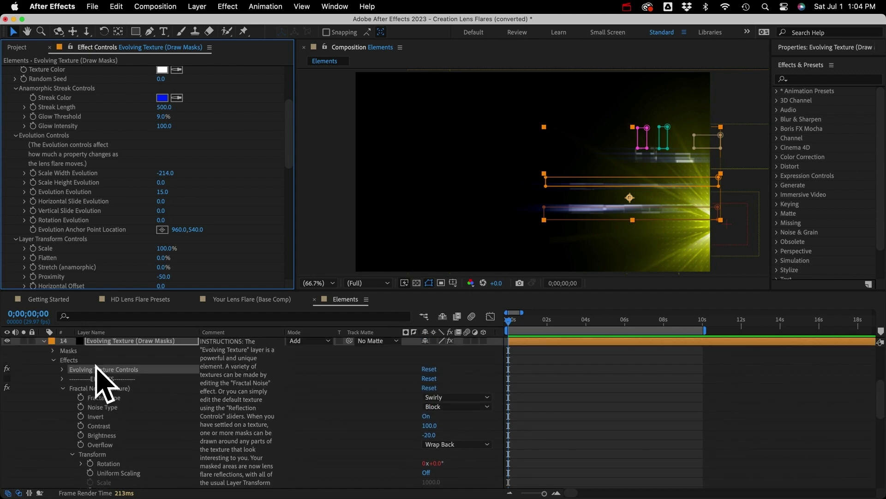
Hide the Evolving Texture (Draw Masks) layer and show the Reflection Shape layer.
{"action": "left_click", "coordinate": [44, 340]}
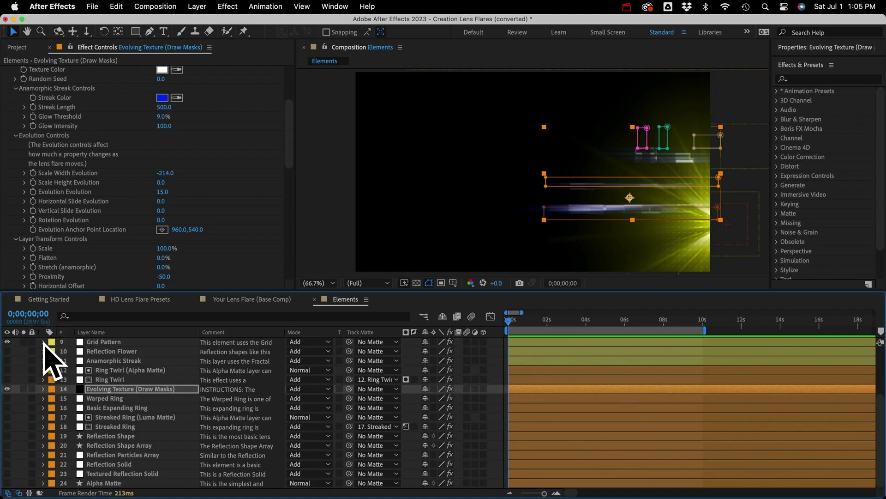
{"action": "left_click", "coordinate": [6, 389]}
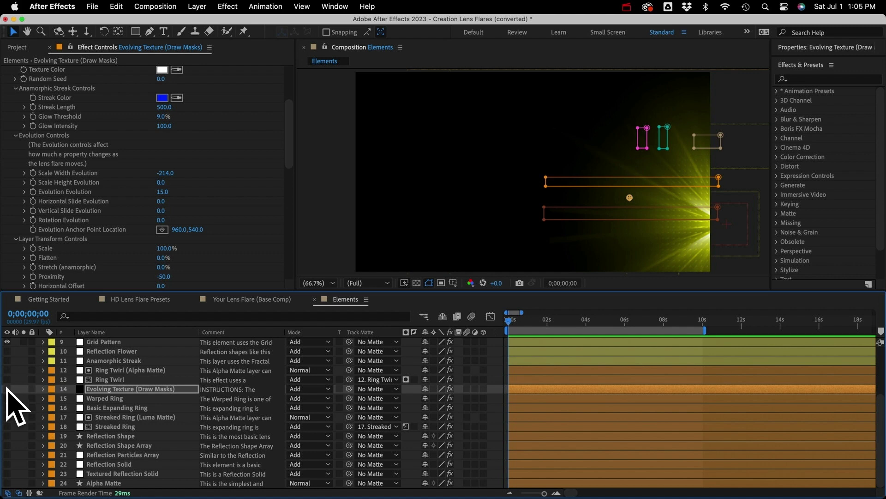
{"action": "left_click", "coordinate": [110, 436]}
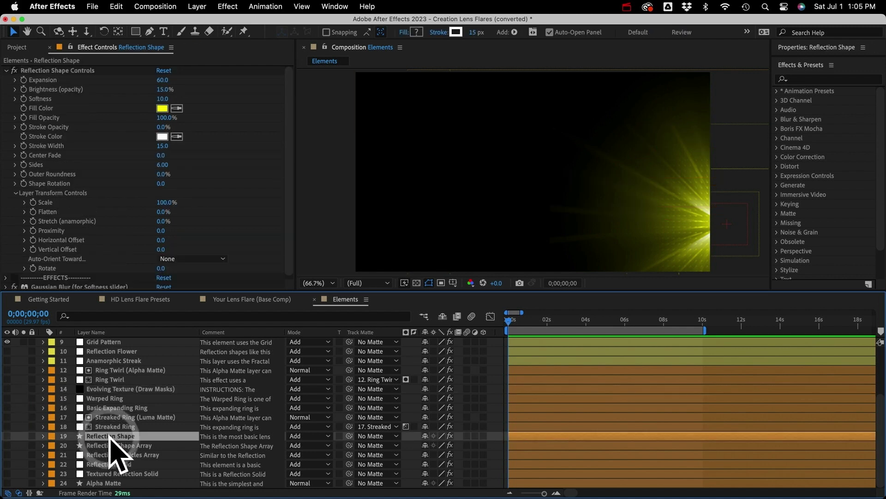
{"action": "left_click", "coordinate": [7, 436]}
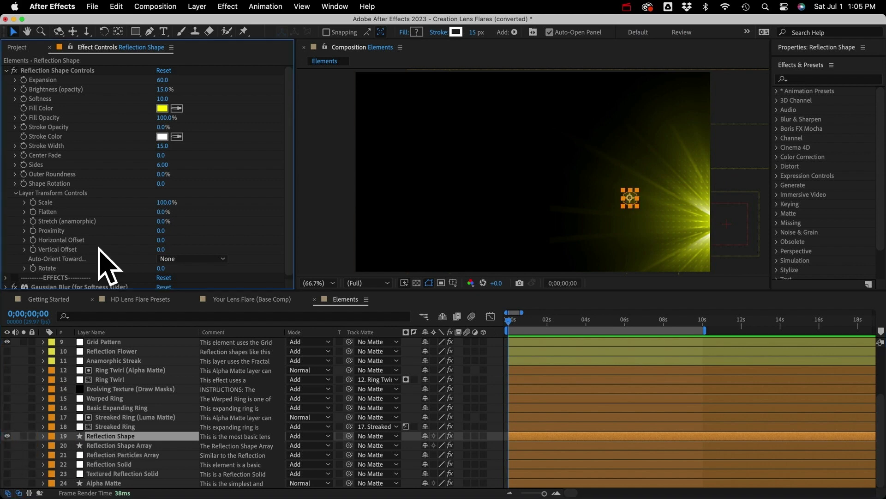
Set the Reflection Shape's Expansion to 276 and its Auto-Orient Toward option to Comp Center.
{"action": "left_click_drag", "start_coordinate": [163, 80], "coordinate": [283, 80]}
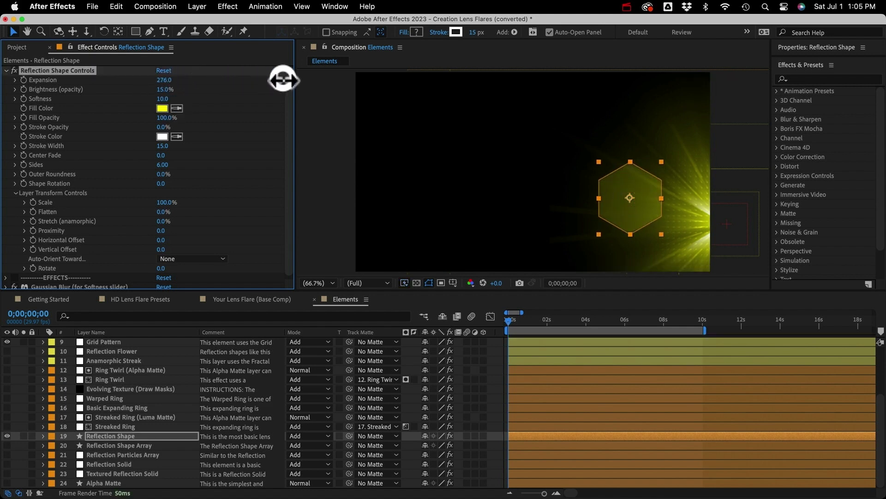
{"action": "left_click", "coordinate": [191, 259]}
{"action": "left_click", "coordinate": [193, 271]}
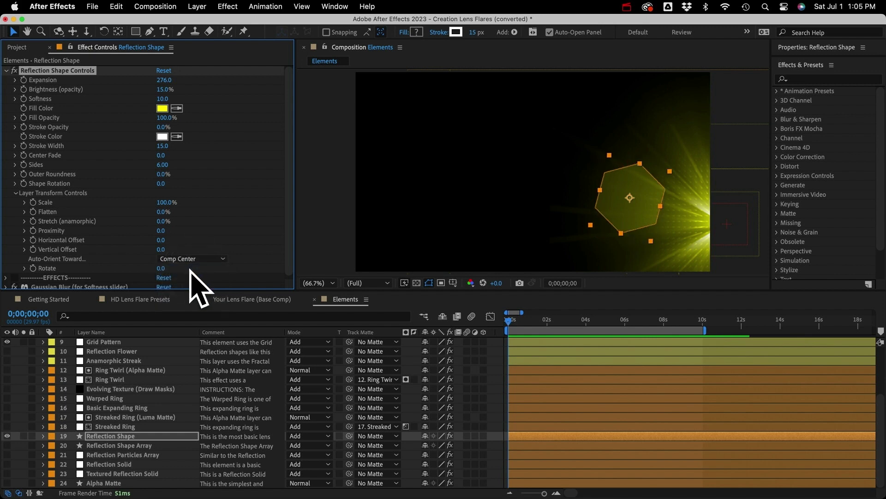
Move the flare control to the lower left of the frame and set the Reflection Shape's Vertical Offset to 324.
{"action": "left_click_drag", "start_coordinate": [738, 234], "coordinate": [381, 116]}
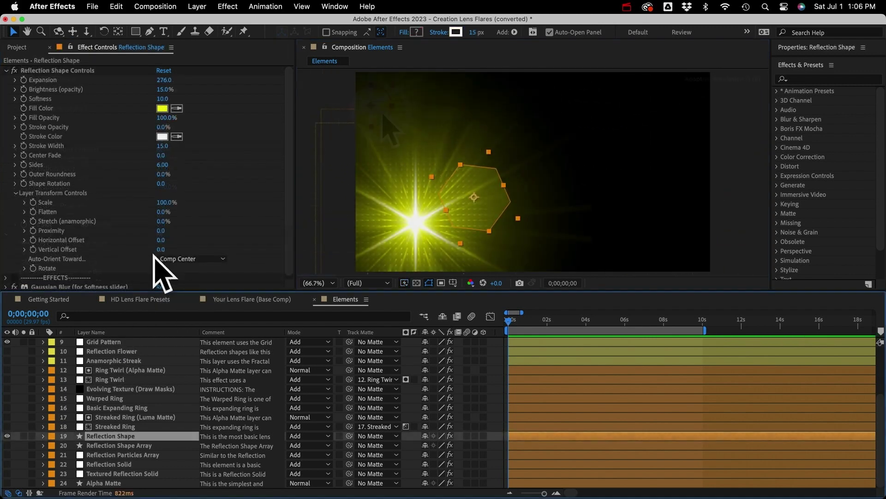
{"action": "left_click_drag", "start_coordinate": [162, 250], "coordinate": [337, 243]}
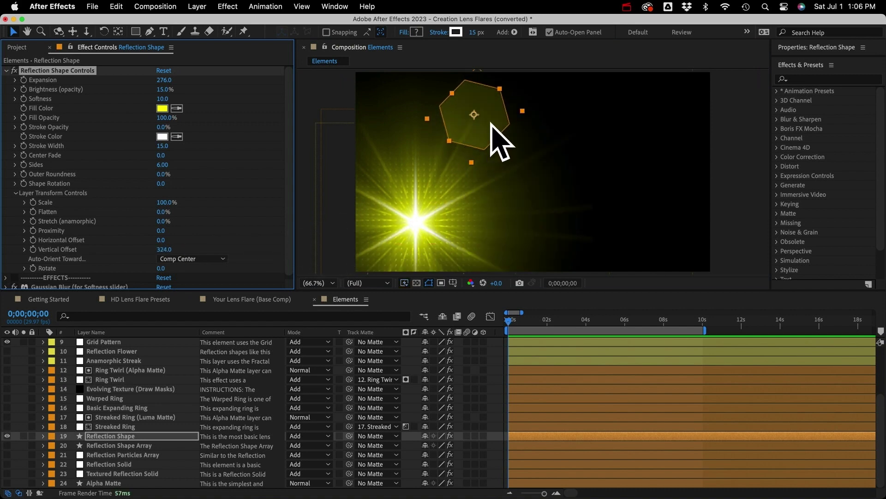
Set the Reflection Shape's Auto-Orient Toward option to Light Source.
{"action": "left_click", "coordinate": [194, 259]}
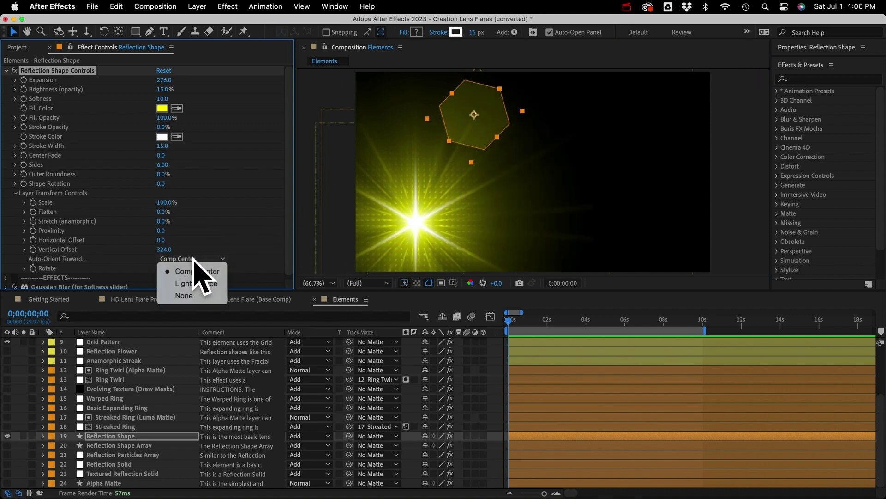
{"action": "left_click", "coordinate": [193, 283]}
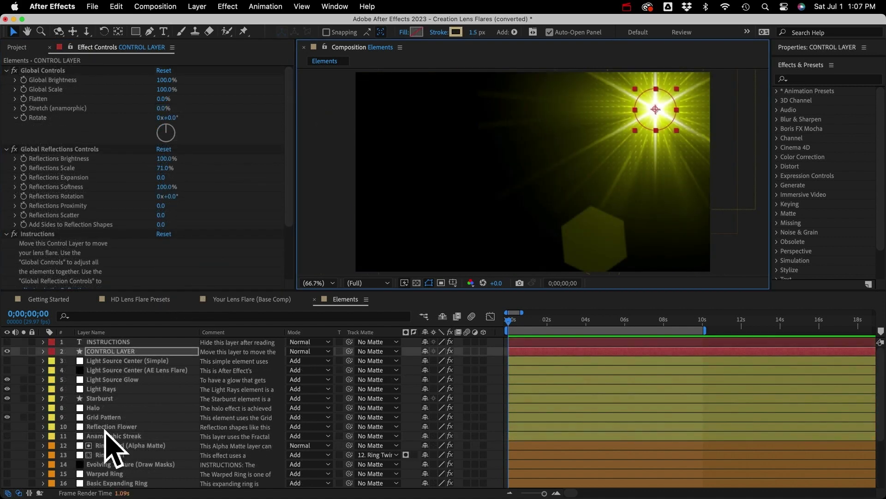
Try raising the Reflection Shape's Sides to 20.40, and undo the change.
{"action": "scroll", "coordinate": [109, 445], "scroll_direction": "down", "scroll_amount": 5}
{"action": "left_click", "coordinate": [107, 437]}
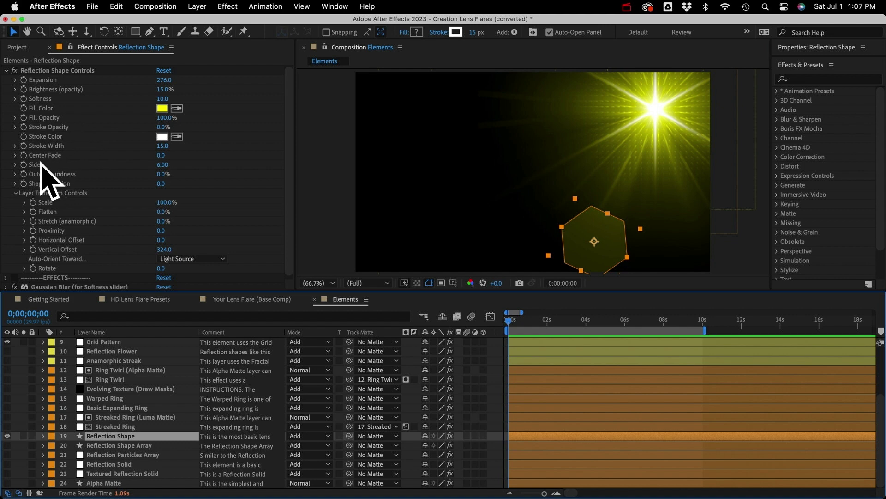
{"action": "left_click_drag", "start_coordinate": [163, 169], "coordinate": [236, 169]}
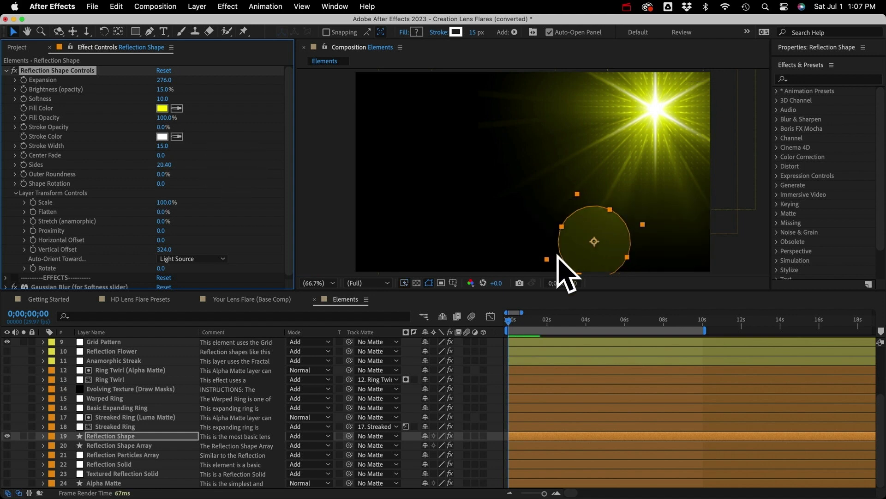
{"action": "key", "text": "super+z"}
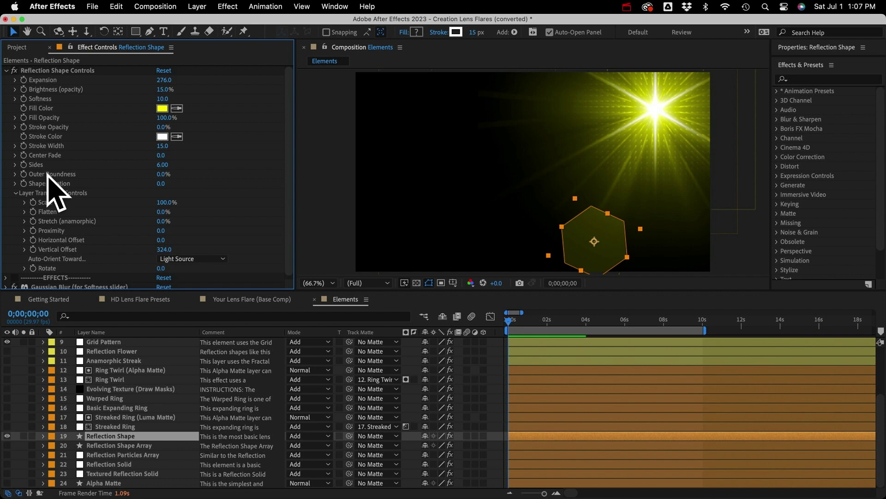
Set the Reflection Shape's Outer Roundness to 130%.
{"action": "left_click", "coordinate": [48, 175]}
{"action": "left_click", "coordinate": [161, 175]}
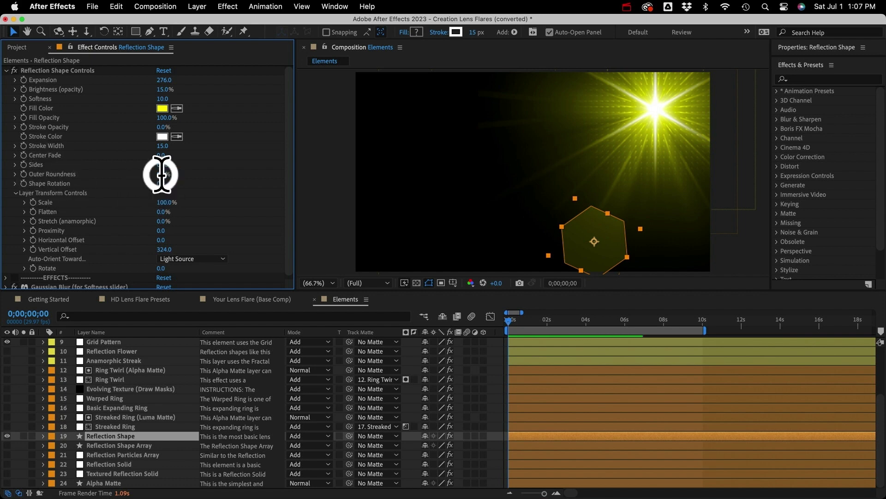
{"action": "type", "text": "130"}
{"action": "key", "text": "Return"}
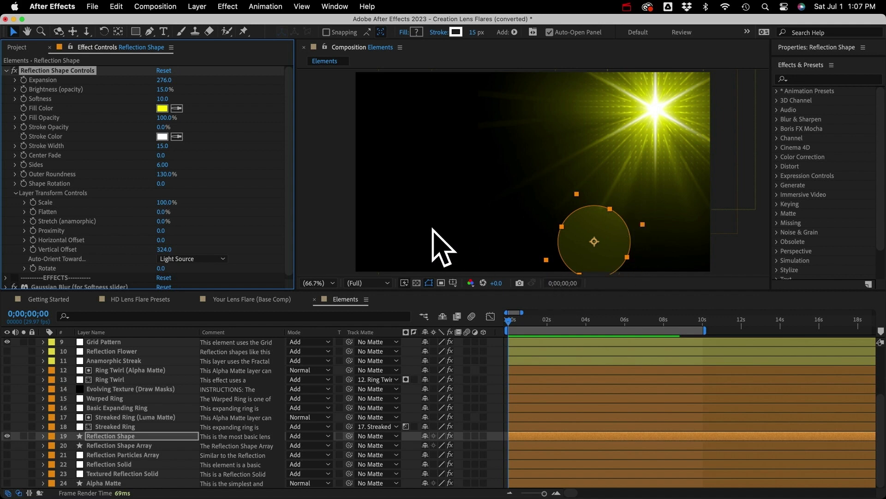
Hide the Reflection Shape layer and show the Reflection Shape Array layer.
{"action": "left_click", "coordinate": [115, 436]}
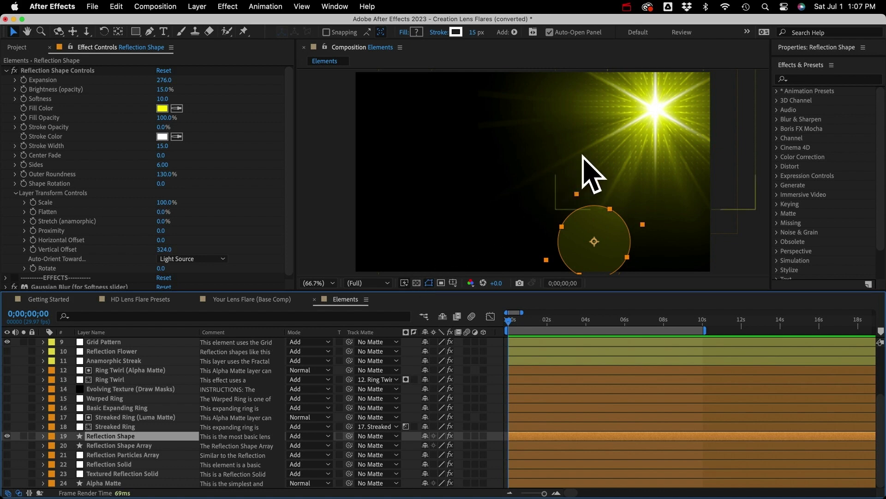
{"action": "left_click", "coordinate": [7, 436]}
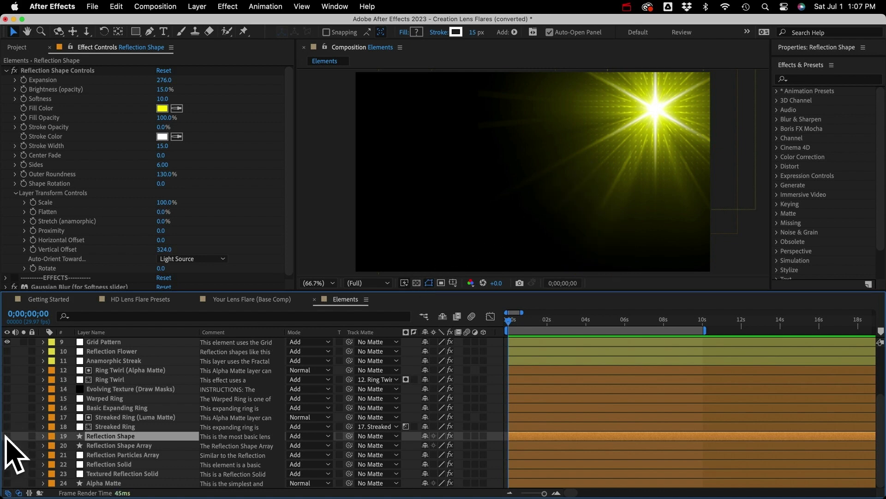
{"action": "left_click", "coordinate": [121, 445]}
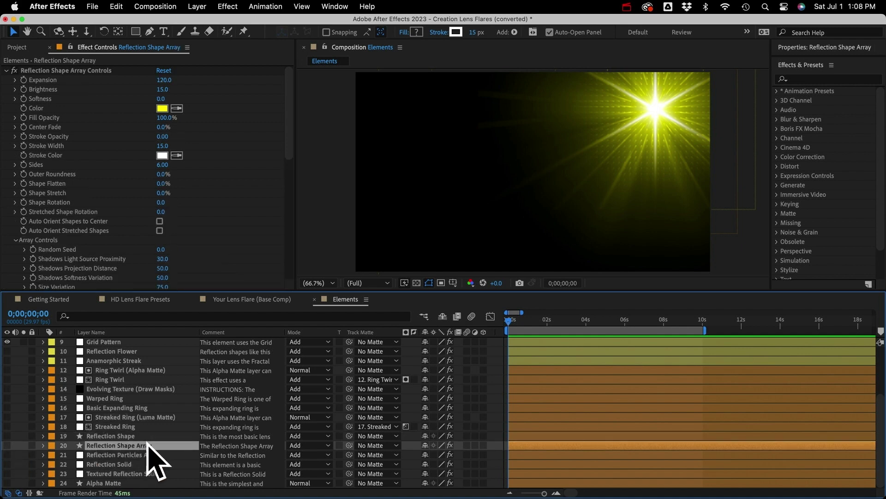
{"action": "left_click", "coordinate": [7, 445]}
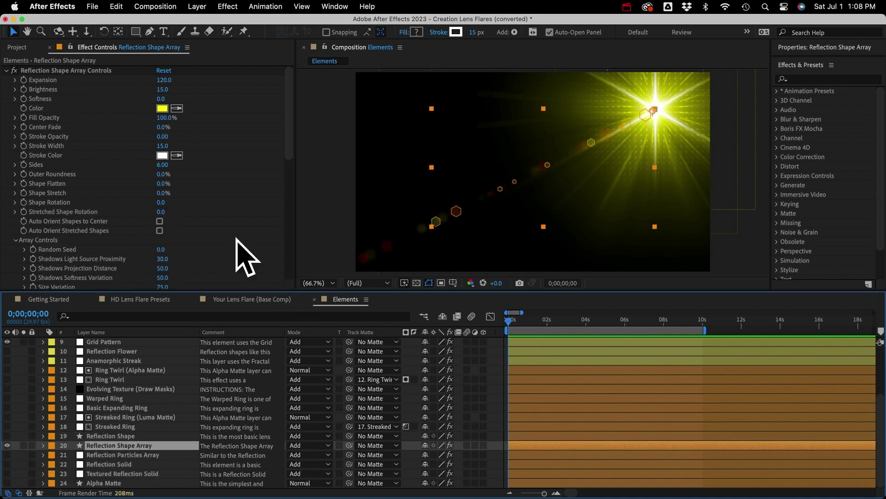
Set the Reflection Shape Array's Expansion to 294 and select Polystar 10 in the layer's contents.
{"action": "left_click_drag", "start_coordinate": [164, 80], "coordinate": [257, 82]}
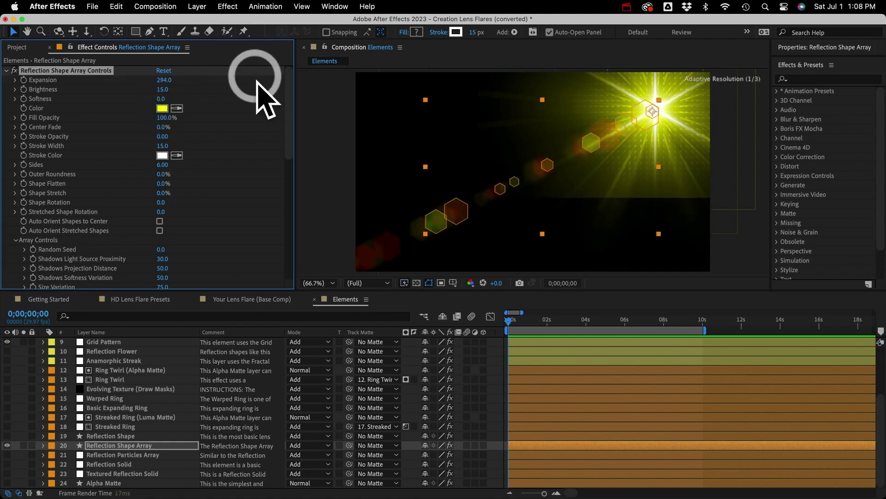
{"action": "left_click", "coordinate": [43, 445]}
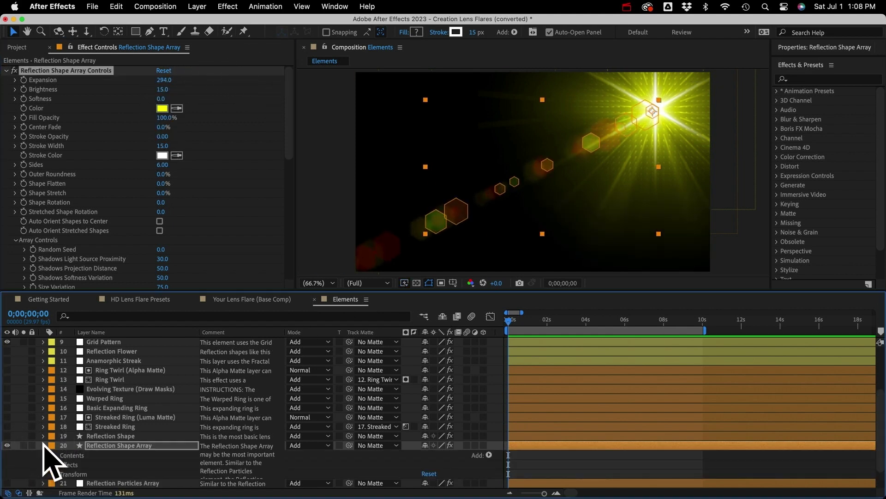
{"action": "left_click", "coordinate": [53, 455]}
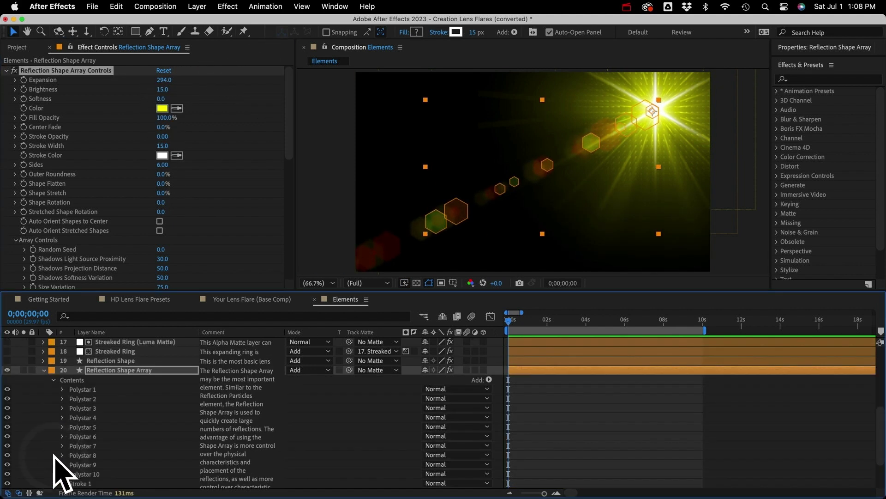
{"action": "left_click", "coordinate": [94, 474]}
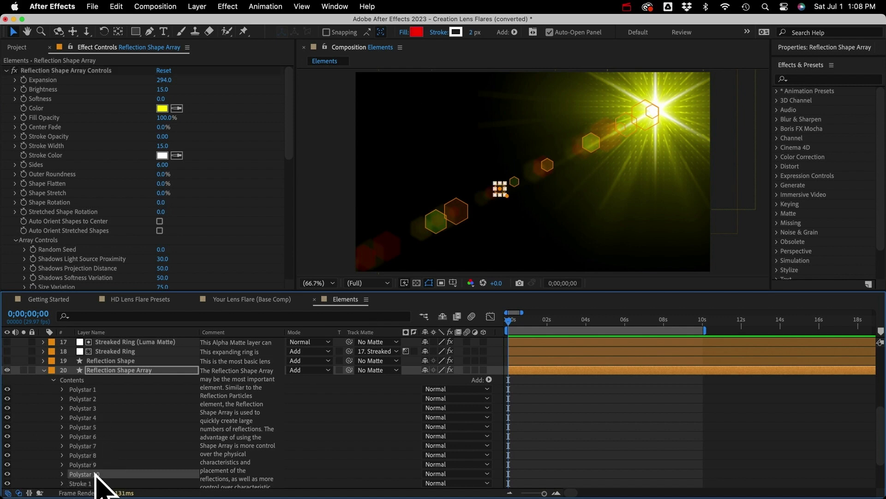
{"action": "scroll", "coordinate": [95, 474], "scroll_direction": "down", "scroll_amount": 5}
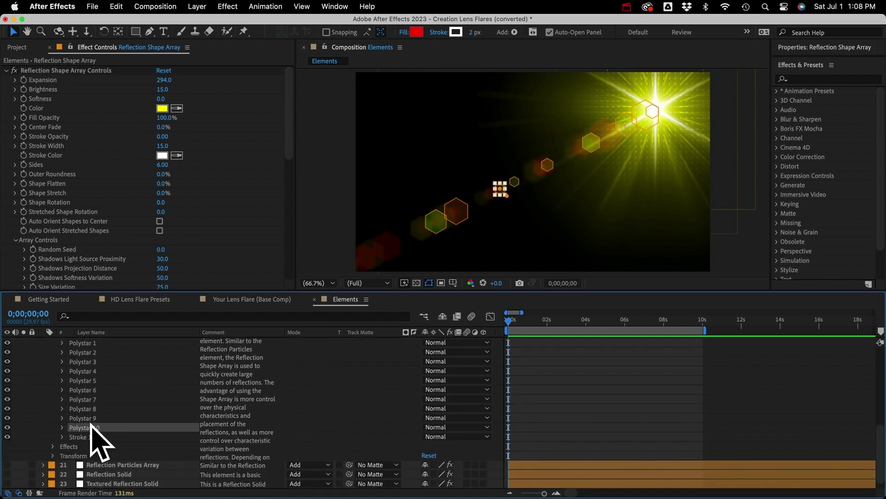
Switch the Reflection Shape Array's Radial Shadow 2 effect off and on again, and enable the optional Radial Shadow 3 and 4 effects.
{"action": "scroll", "coordinate": [85, 196], "scroll_direction": "down", "scroll_amount": 10}
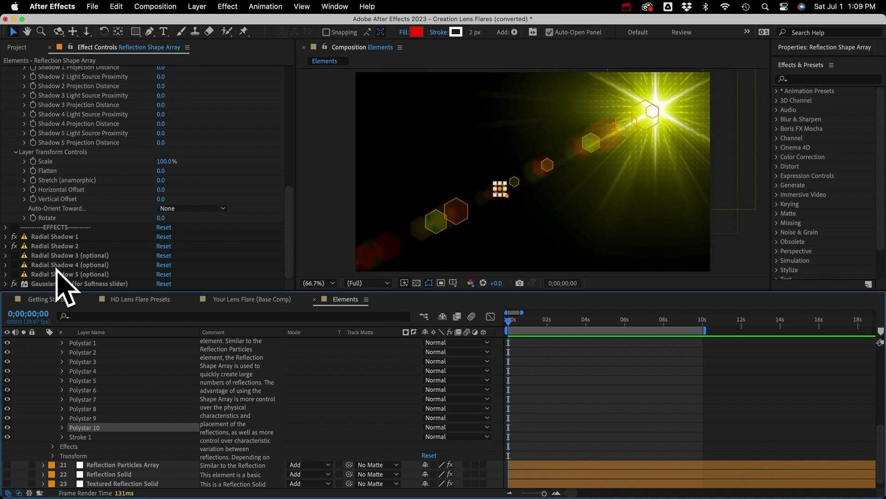
{"action": "left_click", "coordinate": [14, 246]}
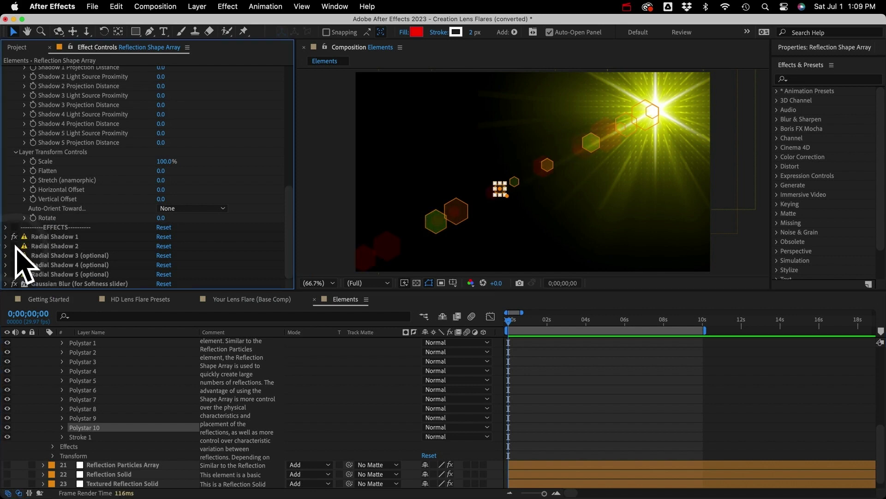
{"action": "left_click", "coordinate": [15, 246]}
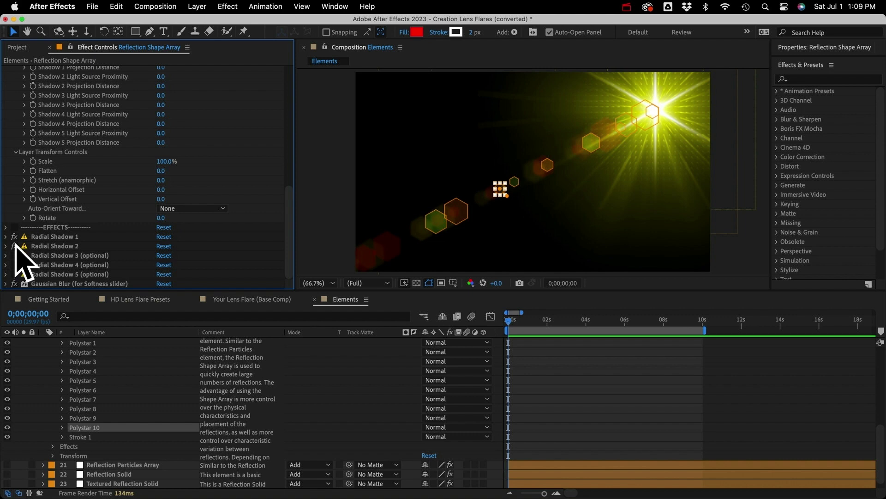
{"action": "left_click", "coordinate": [15, 255]}
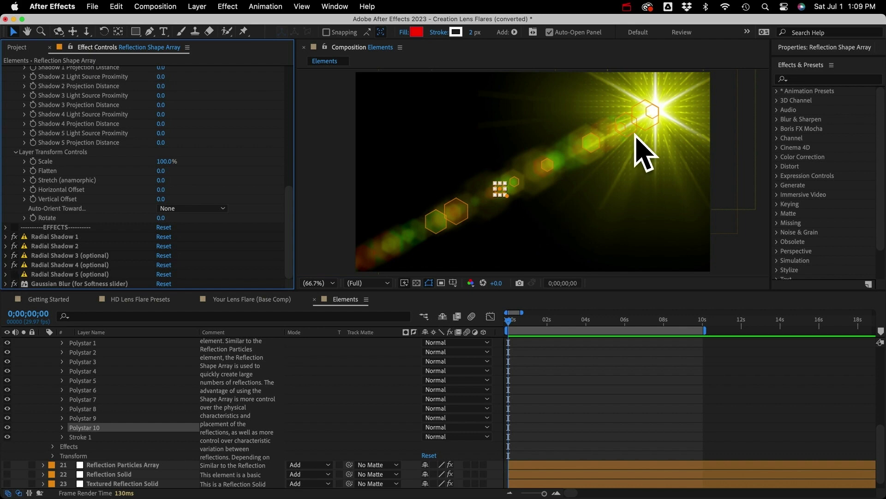
Set the Reflection Shape Array's Shadow 1 Light Source Proximity to 85.
{"action": "scroll", "coordinate": [79, 106], "scroll_direction": "up", "scroll_amount": 8}
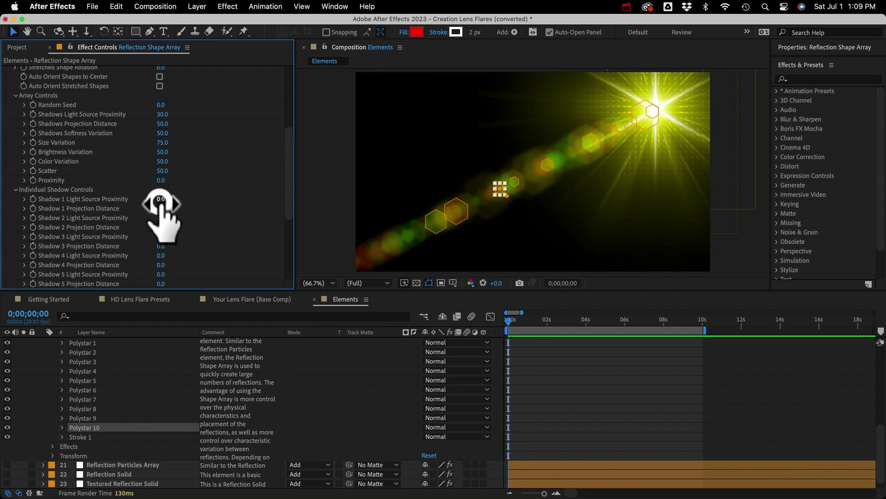
{"action": "left_click_drag", "start_coordinate": [161, 199], "coordinate": [204, 192]}
{"action": "left_click_drag", "start_coordinate": [204, 192], "coordinate": [203, 196]}
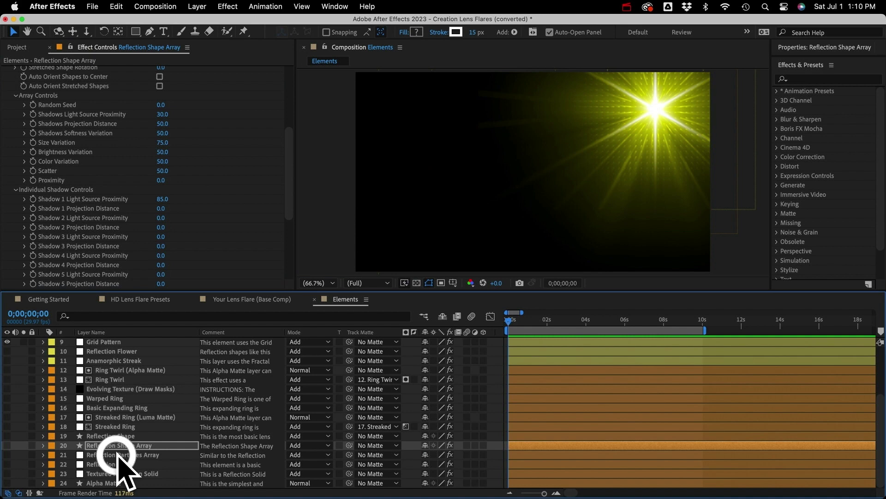
Select the Reflection Particles Array layer alone and make it visible.
{"action": "left_click", "coordinate": [119, 455], "text": "shift"}
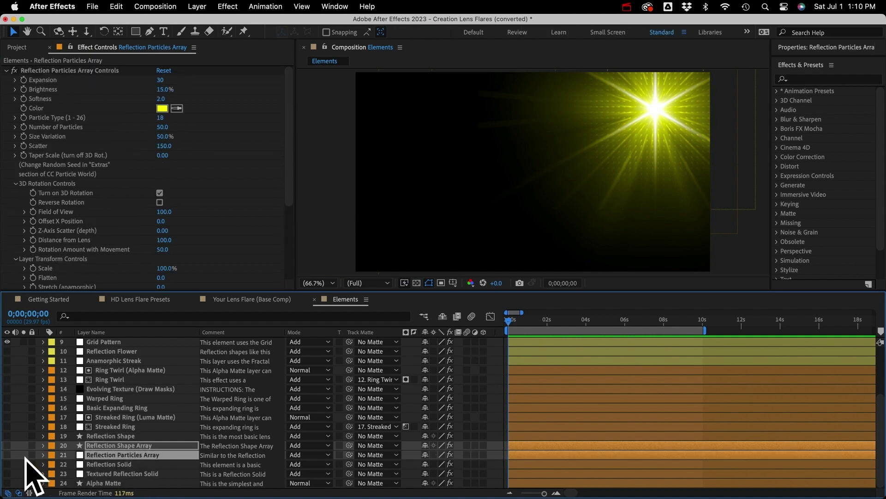
{"action": "left_click", "coordinate": [102, 455]}
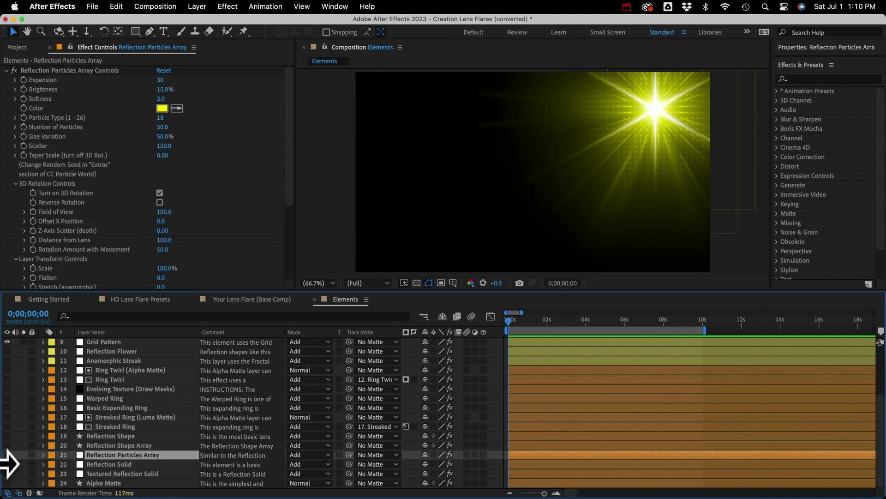
{"action": "left_click", "coordinate": [7, 455]}
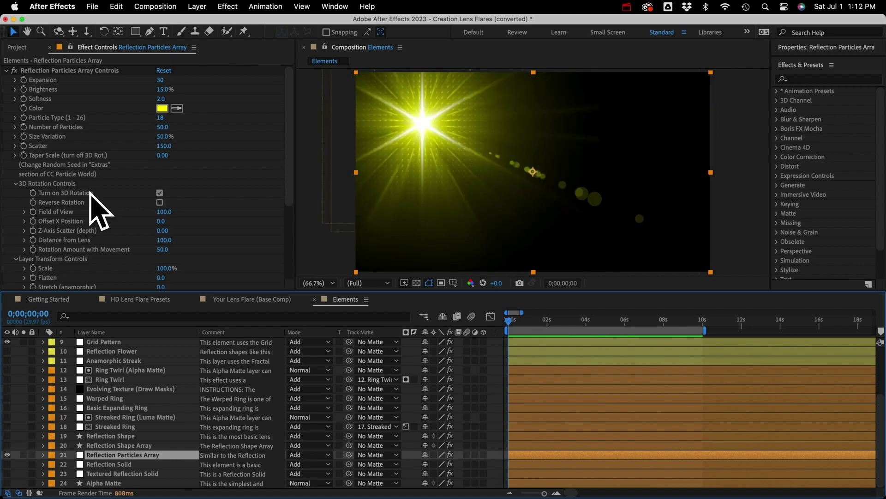
Select the Reflection Particles Array's CC Particle World 1 effect and move the flare control to the upper left of the frame.
{"action": "scroll", "coordinate": [95, 198], "scroll_direction": "down", "scroll_amount": 5}
{"action": "left_click", "coordinate": [60, 238]}
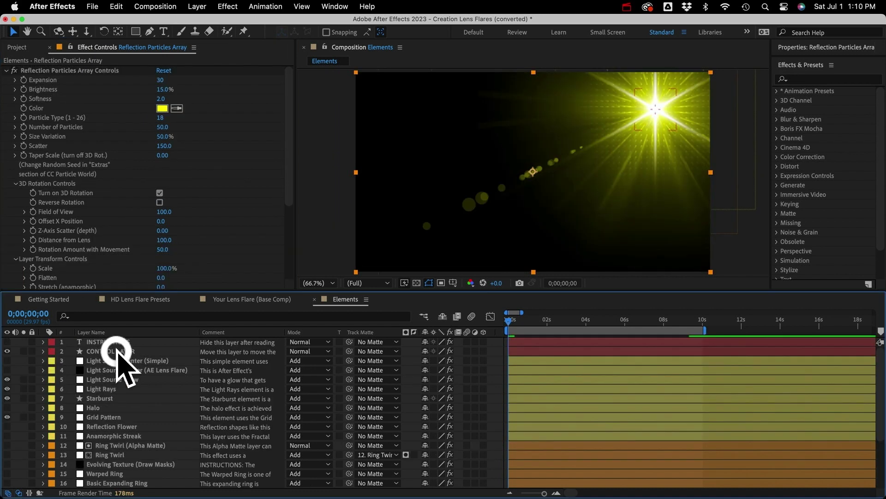
{"action": "left_click", "coordinate": [111, 351]}
{"action": "left_click_drag", "start_coordinate": [655, 118], "coordinate": [424, 133]}
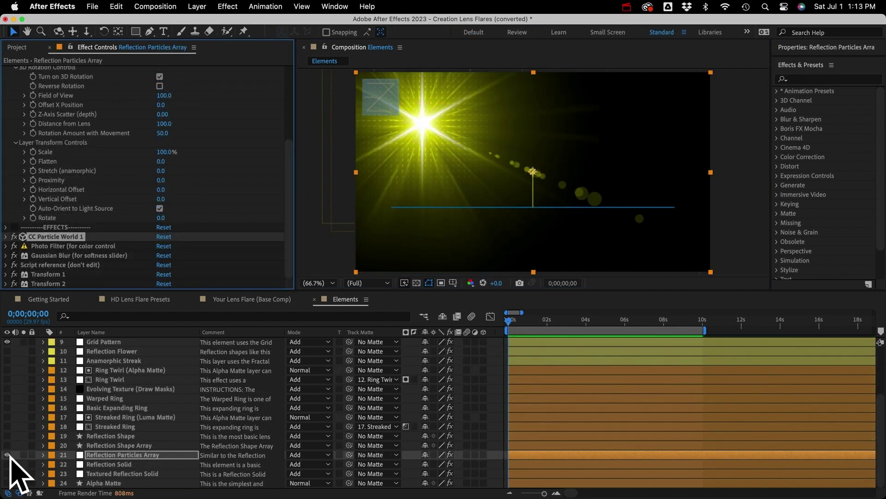
Hide the Reflection Particles Array layer, then show and select the Reflection Solid layer.
{"action": "left_click", "coordinate": [10, 458]}
{"action": "left_click", "coordinate": [7, 464]}
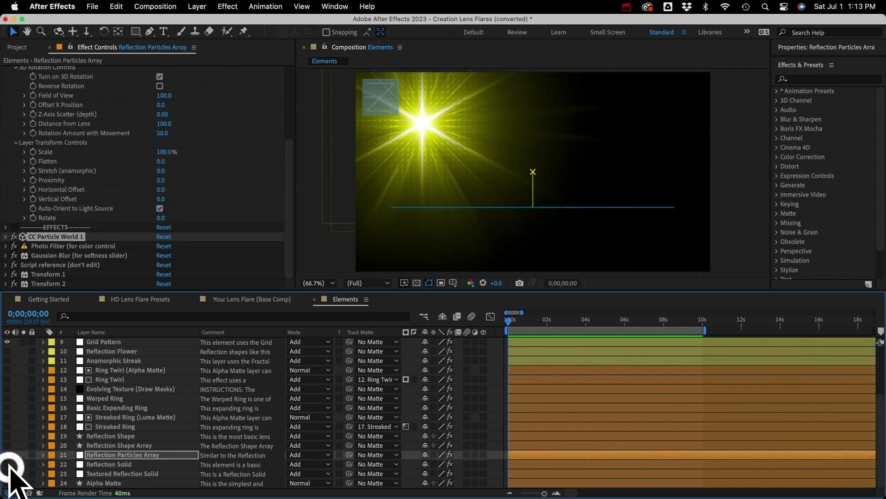
{"action": "left_click", "coordinate": [109, 464]}
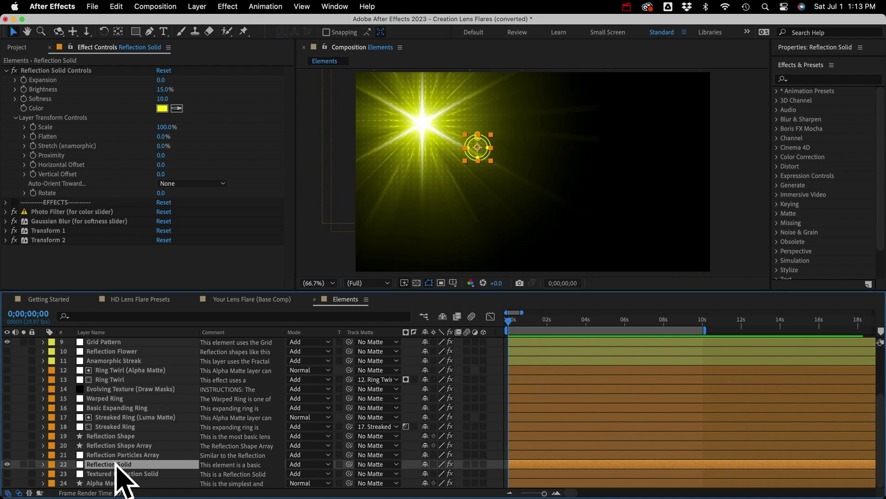
Reshape the Reflection Solid's circular mask by pulling its lower point downward and its left side outward.
{"action": "left_click", "coordinate": [477, 160]}
{"action": "left_click_drag", "start_coordinate": [477, 160], "coordinate": [477, 205]}
{"action": "left_click_drag", "start_coordinate": [471, 150], "coordinate": [445, 148]}
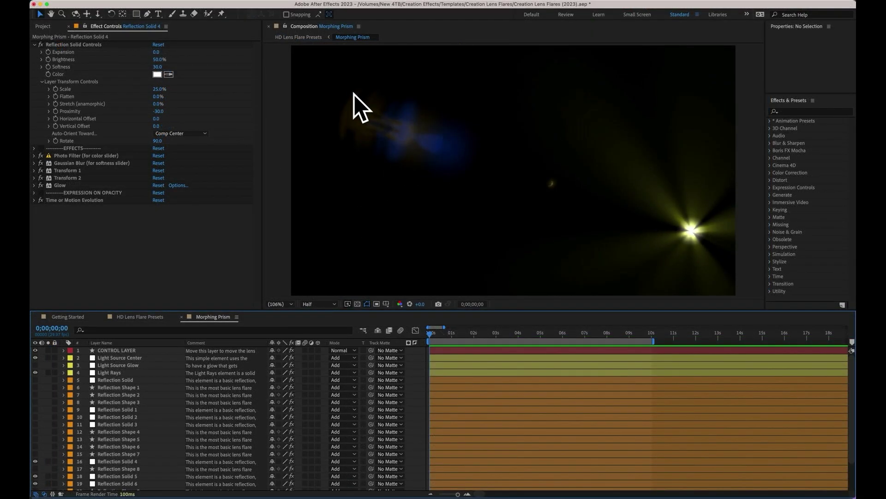
Inspect Reflection Solid 5 and 6 in the Morphing Prism comp and move its flare control toward the upper left of the frame.
{"action": "left_click", "coordinate": [116, 476]}
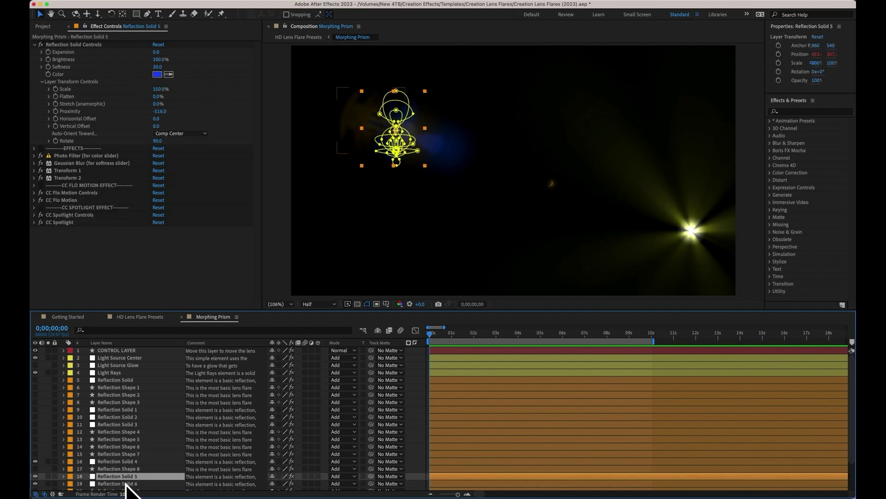
{"action": "left_click", "coordinate": [125, 484]}
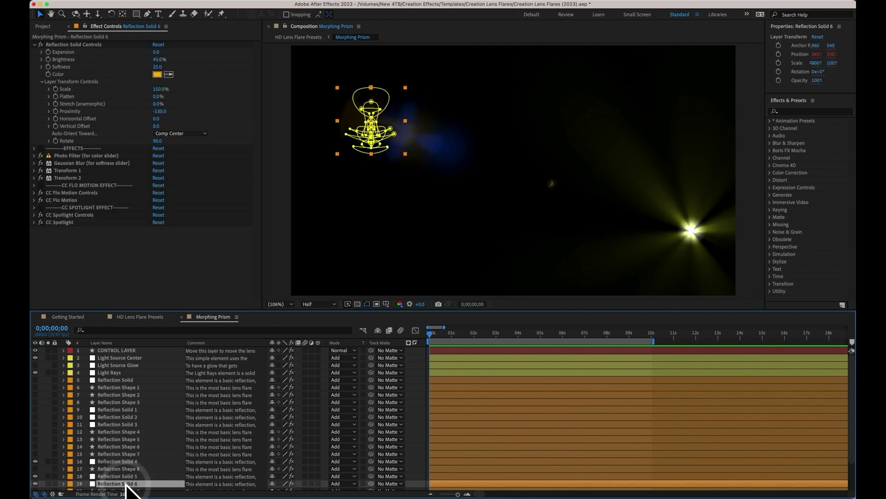
{"action": "left_click", "coordinate": [130, 351]}
{"action": "left_click_drag", "start_coordinate": [701, 244], "coordinate": [435, 144]}
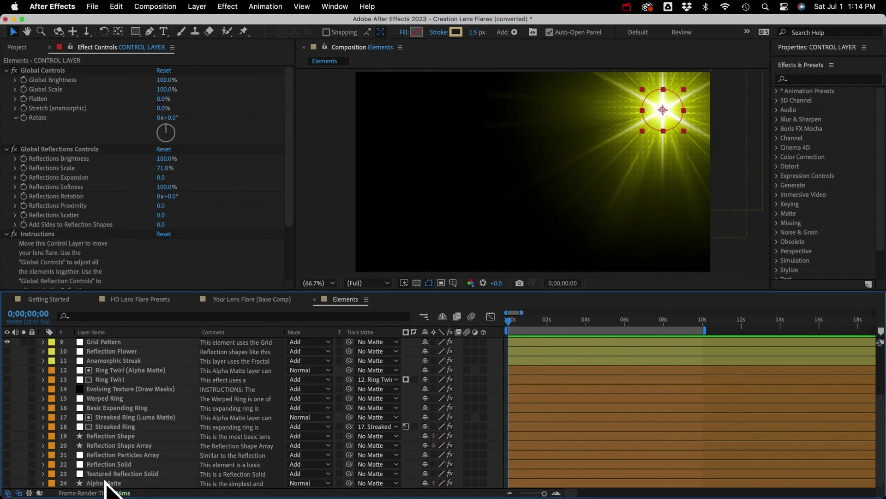
Select the Alpha Matte layer in the Elements comp and make it visible.
{"action": "left_click", "coordinate": [65, 483]}
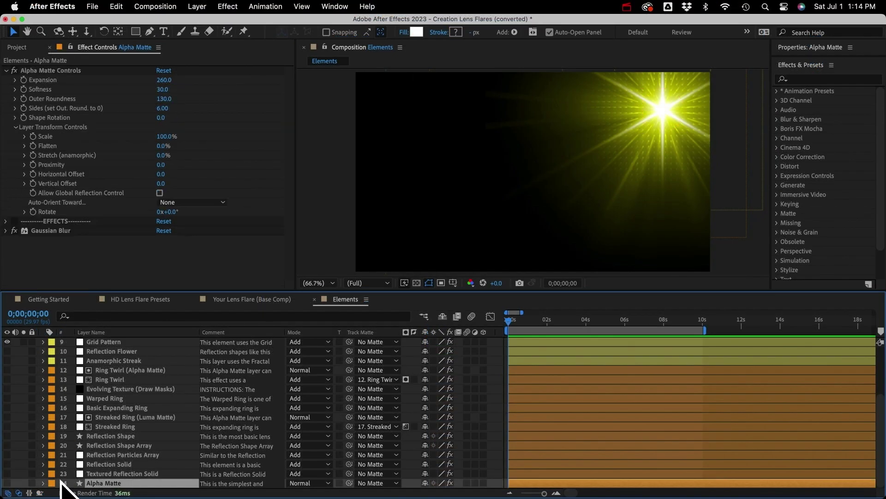
{"action": "left_click", "coordinate": [7, 483]}
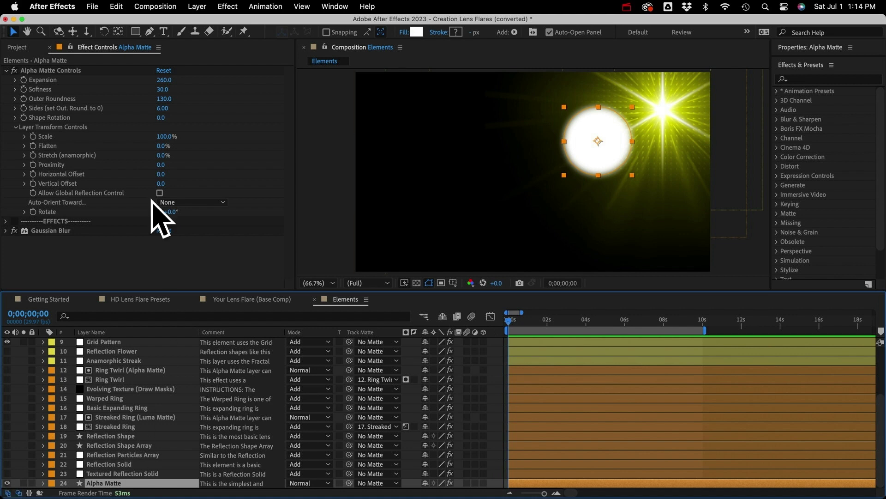
Set the Alpha Matte layer's Proximity to -128, and select and show the Textured Reflection Solid layer.
{"action": "left_click_drag", "start_coordinate": [160, 165], "coordinate": [108, 174]}
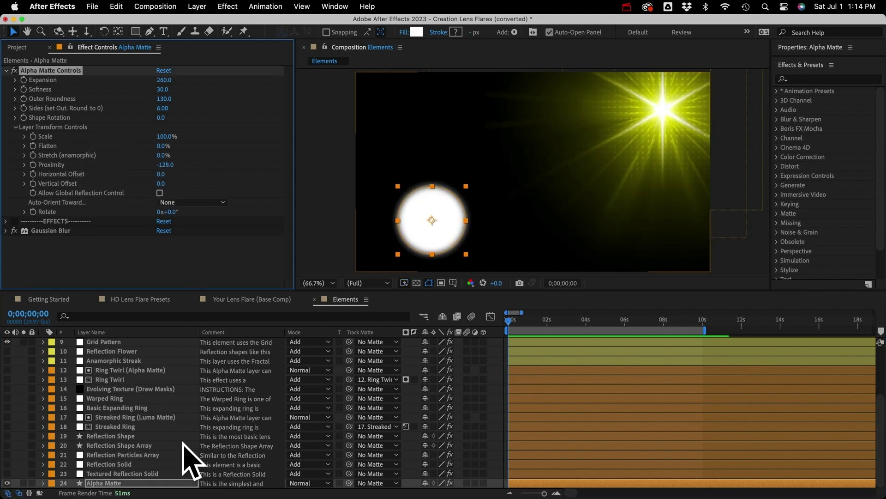
{"action": "left_click", "coordinate": [122, 473]}
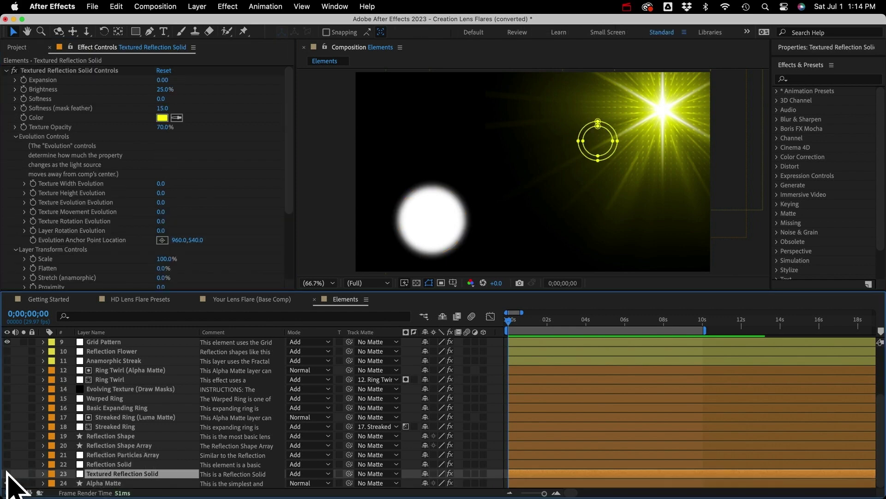
{"action": "left_click", "coordinate": [7, 473]}
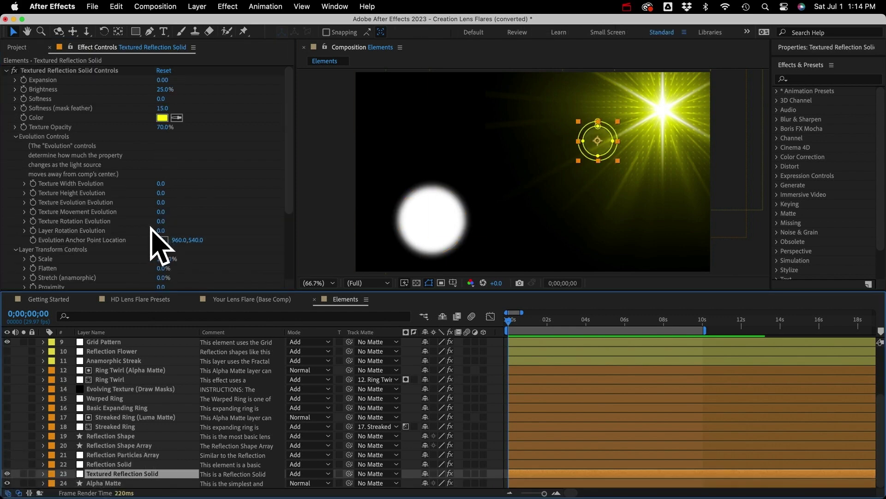
Set the Textured Reflection Solid's Proximity to -100 and its Expansion to 94.
{"action": "scroll", "coordinate": [157, 240], "scroll_direction": "down", "scroll_amount": 5}
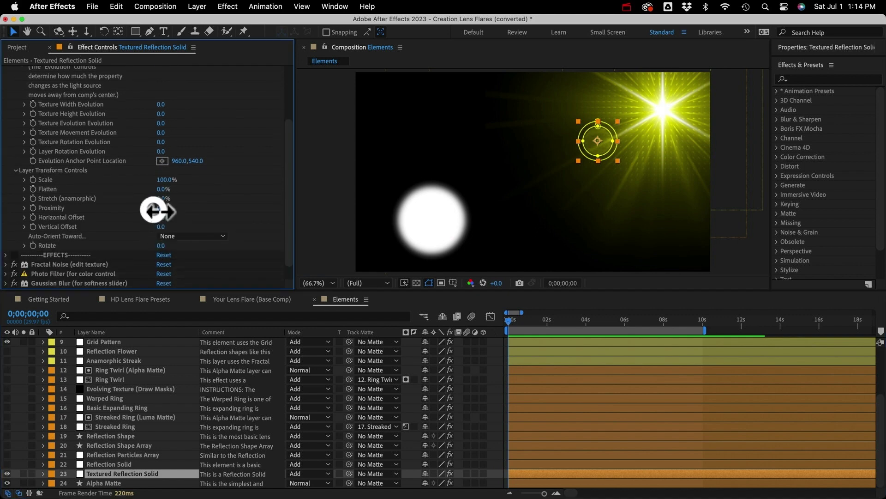
{"action": "left_click_drag", "start_coordinate": [154, 211], "coordinate": [118, 226]}
{"action": "scroll", "coordinate": [138, 101], "scroll_direction": "up", "scroll_amount": 5}
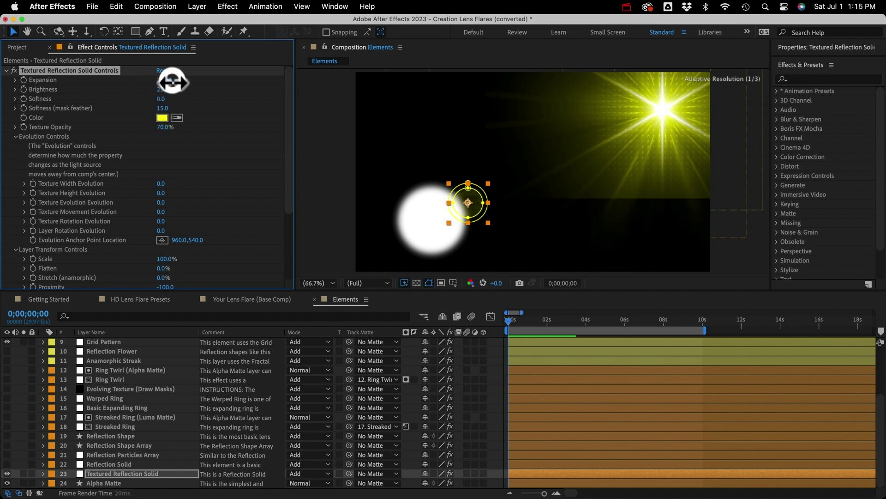
{"action": "left_click_drag", "start_coordinate": [172, 82], "coordinate": [219, 83]}
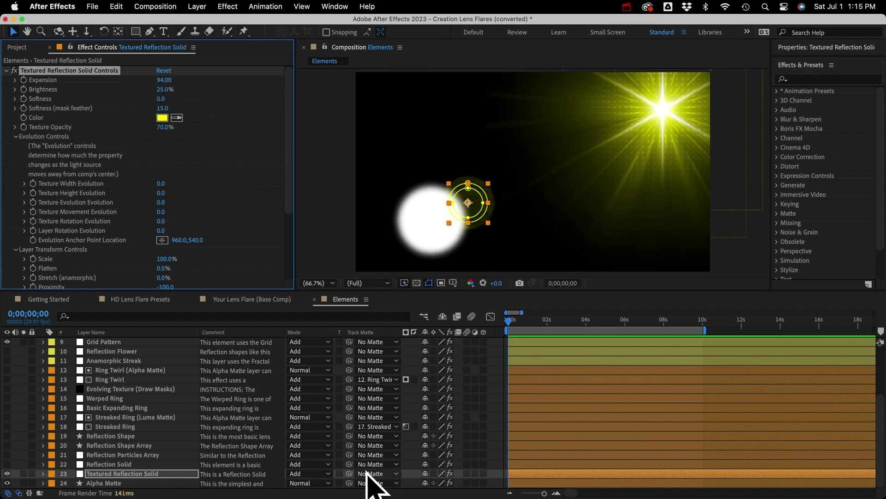
Assign the Alpha Matte layer as the Textured Reflection Solid's track matte and move the CONTROL LAYER down and left toward the frame's center.
{"action": "left_click_drag", "start_coordinate": [349, 473], "coordinate": [144, 483]}
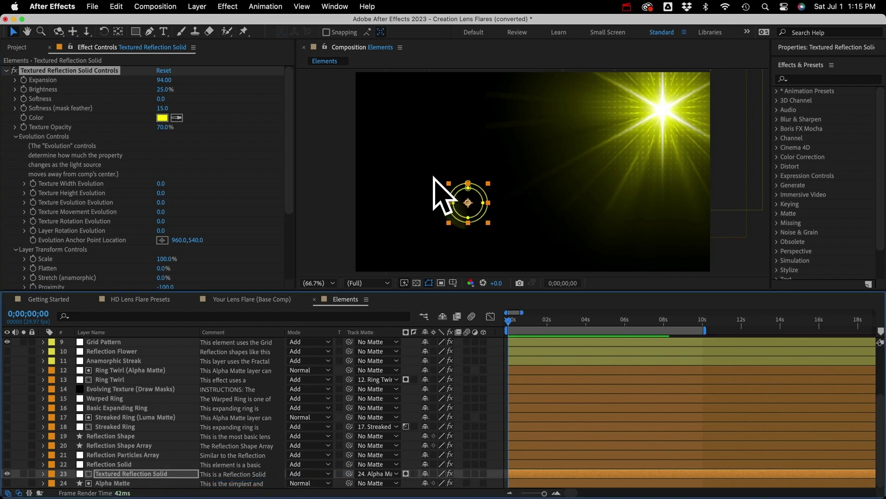
{"action": "scroll", "coordinate": [99, 360], "scroll_direction": "up", "scroll_amount": 5}
{"action": "left_click", "coordinate": [101, 350]}
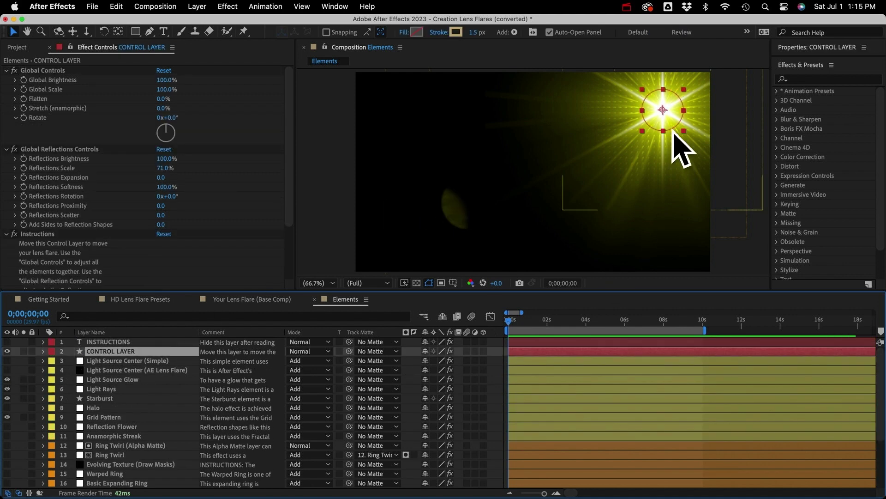
{"action": "left_click_drag", "start_coordinate": [671, 132], "coordinate": [634, 157]}
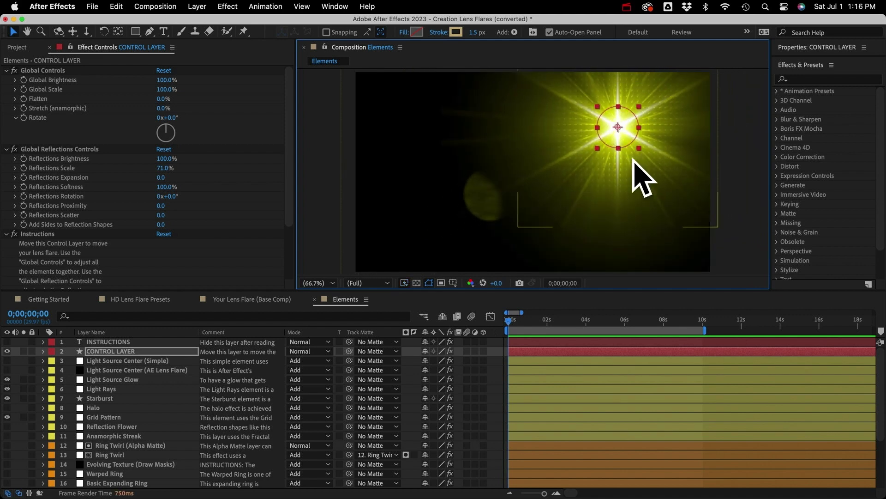
Show the Anamorphic Streak and Basic Expanding Ring layers, and move the CONTROL LAYER toward the upper right of the frame.
{"action": "left_click", "coordinate": [8, 436]}
{"action": "scroll", "coordinate": [9, 438], "scroll_direction": "down", "scroll_amount": 3}
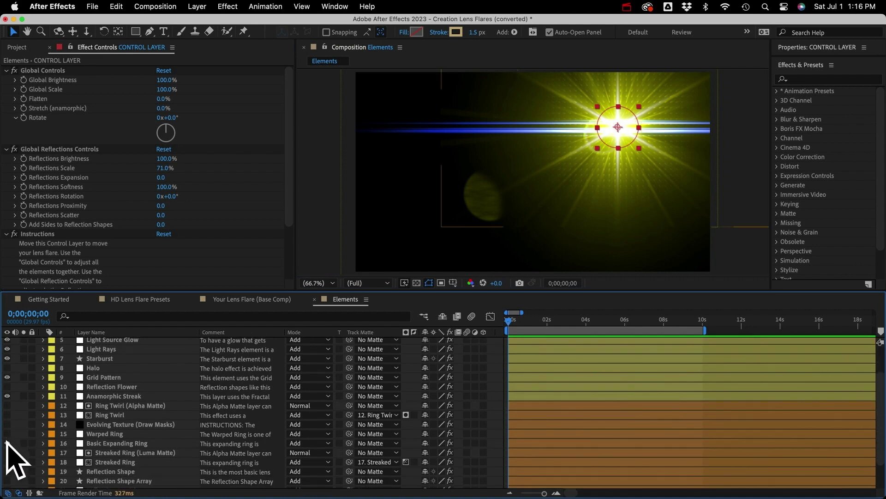
{"action": "left_click_drag", "start_coordinate": [639, 130], "coordinate": [685, 123]}
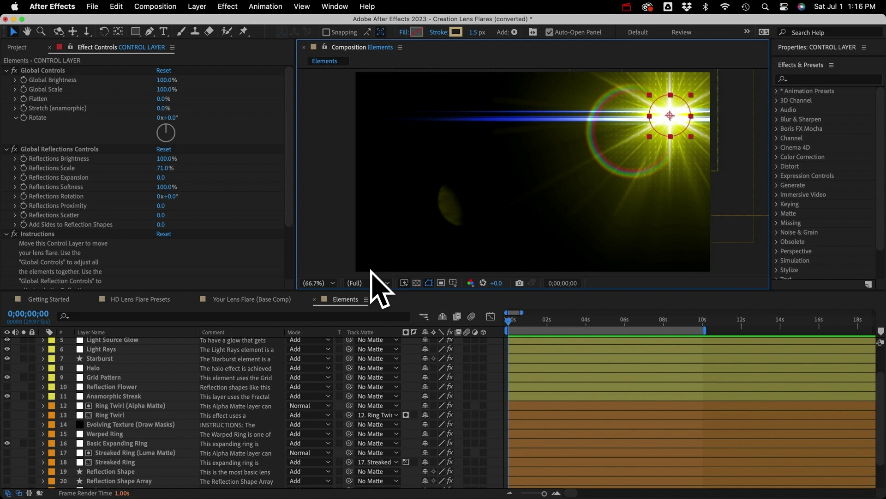
Close the Elements comp and open the Lens Textures comp from the Make Your Own folder.
{"action": "left_click", "coordinate": [315, 299]}
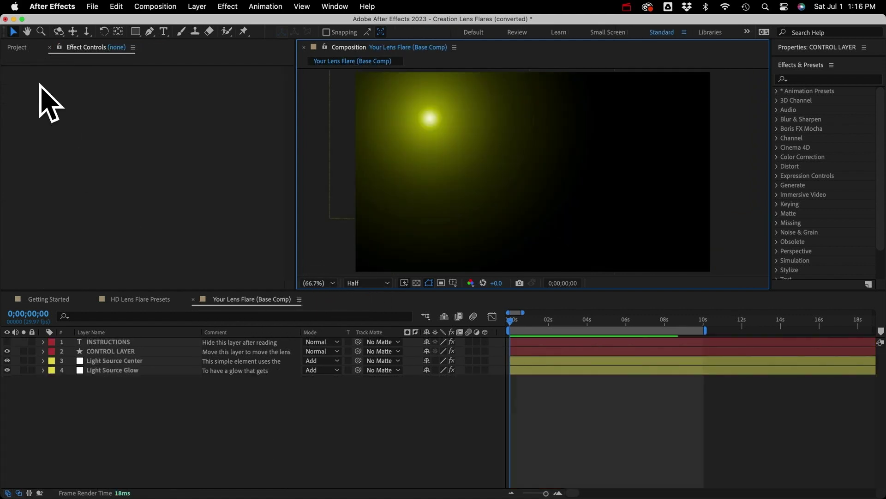
{"action": "left_click", "coordinate": [17, 47]}
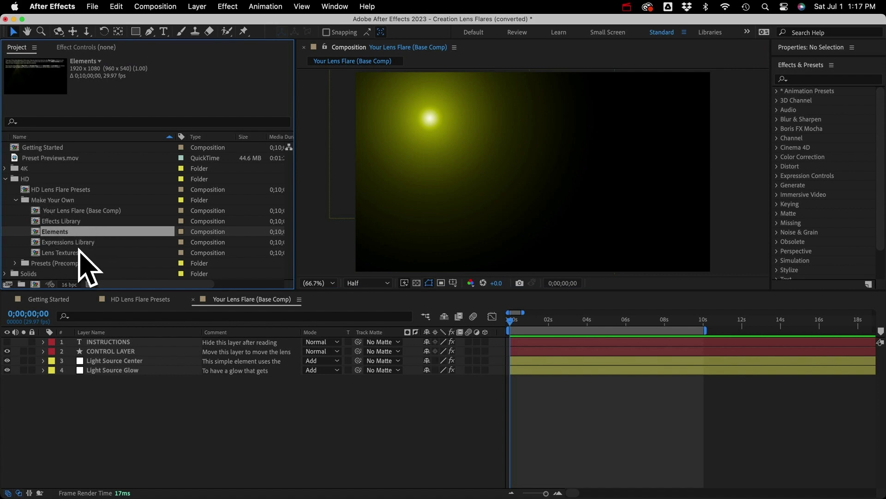
{"action": "double_click", "coordinate": [63, 253]}
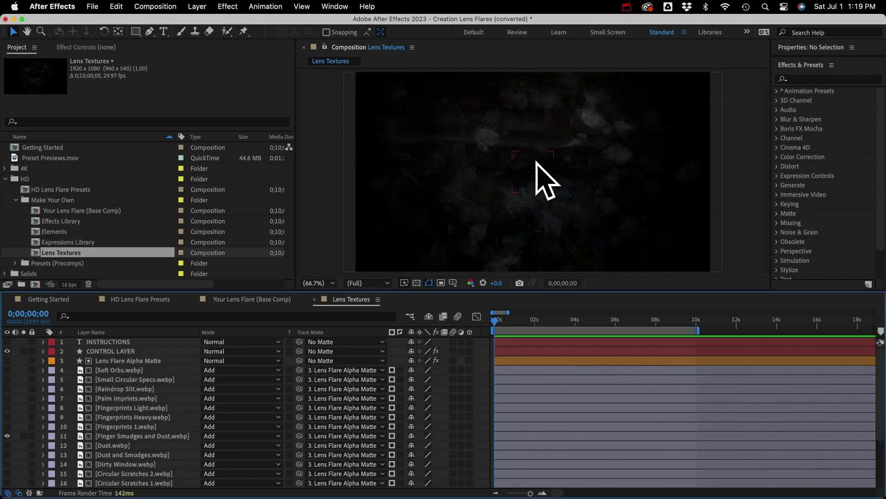
Hide the Finger Smudges and Dust texture, preview the Dust texture briefly, and leave only Small Circular Specs shown.
{"action": "left_click", "coordinate": [7, 435]}
{"action": "left_click", "coordinate": [7, 446]}
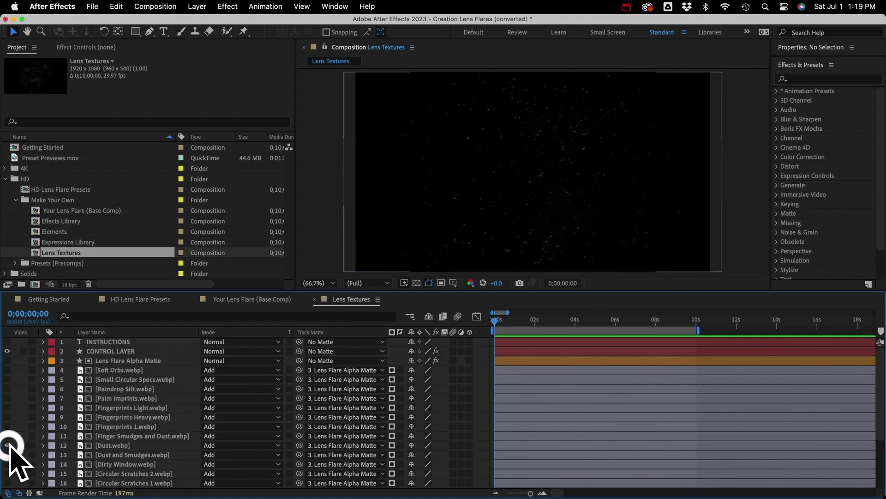
{"action": "left_click", "coordinate": [7, 445]}
{"action": "left_click", "coordinate": [7, 379]}
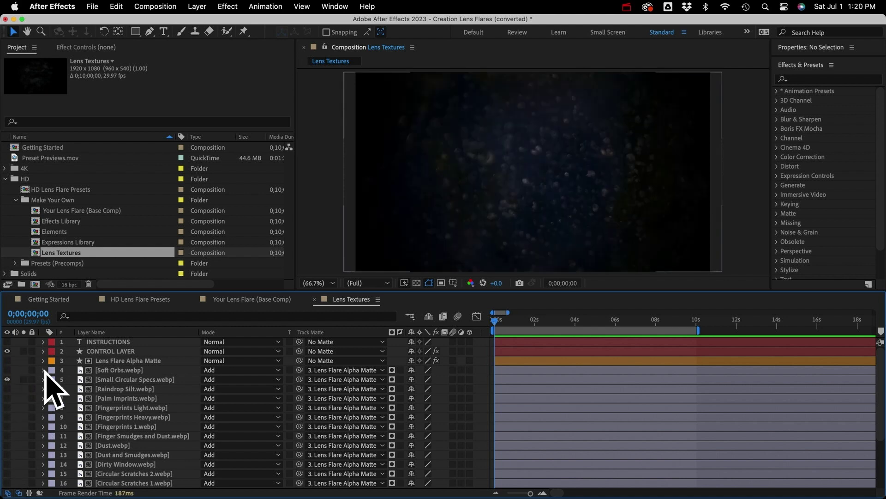
Reveal the Lens Flare Alpha Matte temporarily and move the CONTROL LAYER to the upper left of the frame to test the masked texture.
{"action": "left_click", "coordinate": [118, 361]}
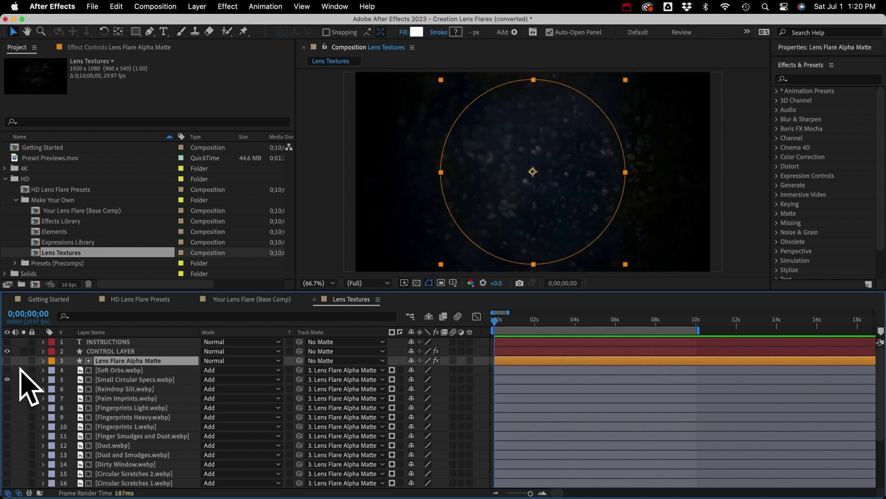
{"action": "left_click", "coordinate": [7, 361]}
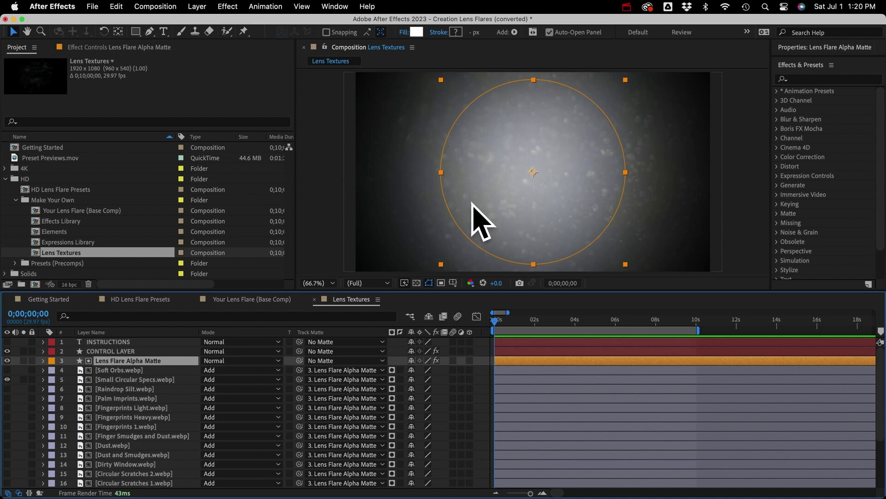
{"action": "left_click", "coordinate": [109, 351]}
{"action": "left_click_drag", "start_coordinate": [536, 181], "coordinate": [398, 123]}
{"action": "left_click", "coordinate": [7, 379]}
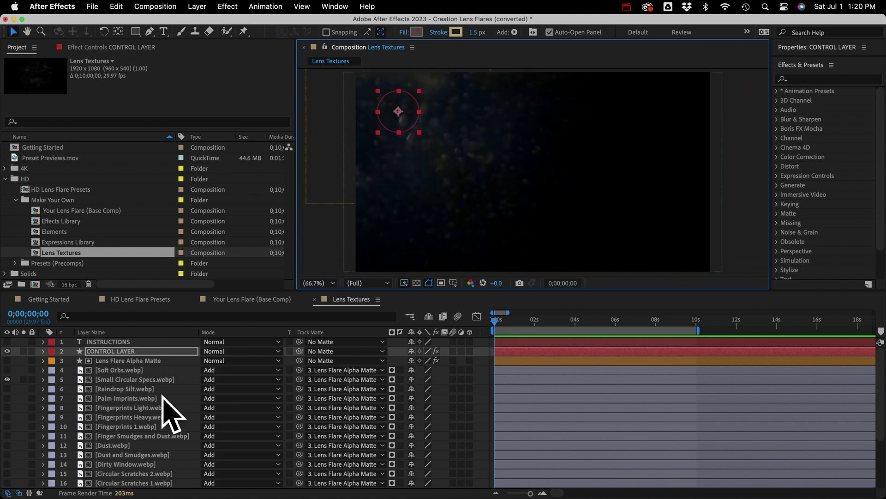
Select the Lens Flare Alpha Matte and Small Circular Specs layers together.
{"action": "left_click", "coordinate": [123, 359]}
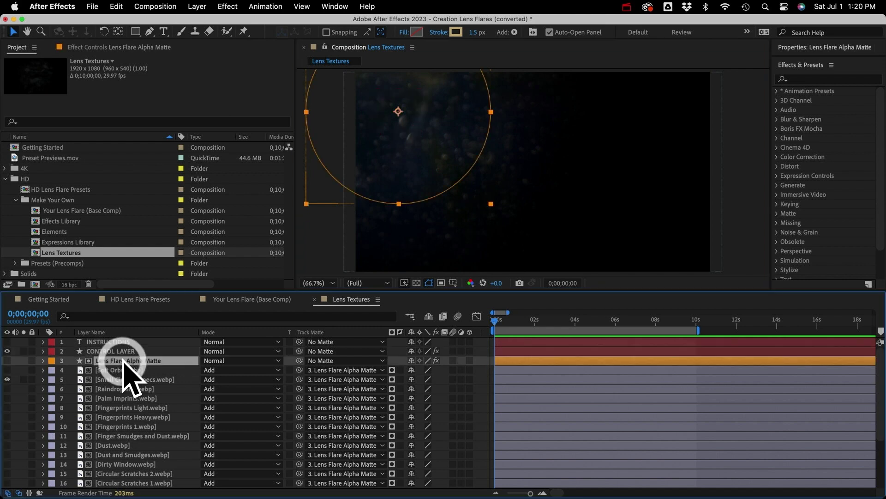
{"action": "left_click", "coordinate": [124, 379], "text": "super"}
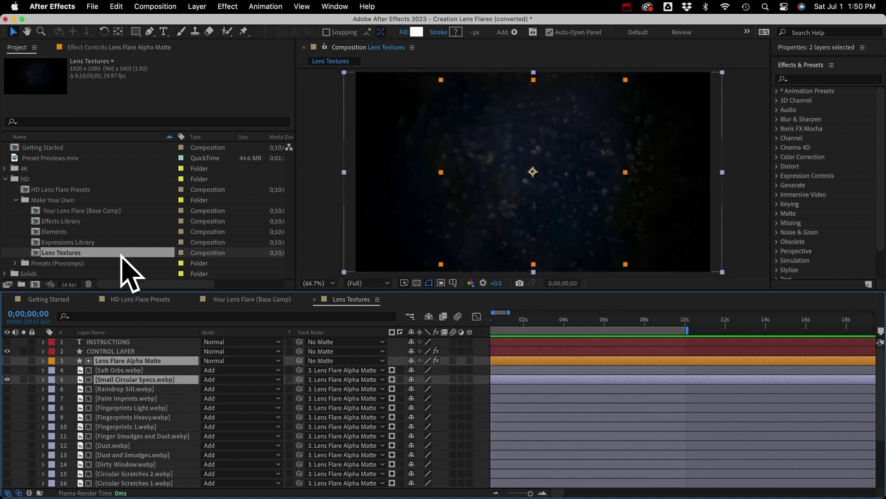
Open the Effects Library comp and hide its INSTRUCTIONS layer.
{"action": "left_click", "coordinate": [57, 221]}
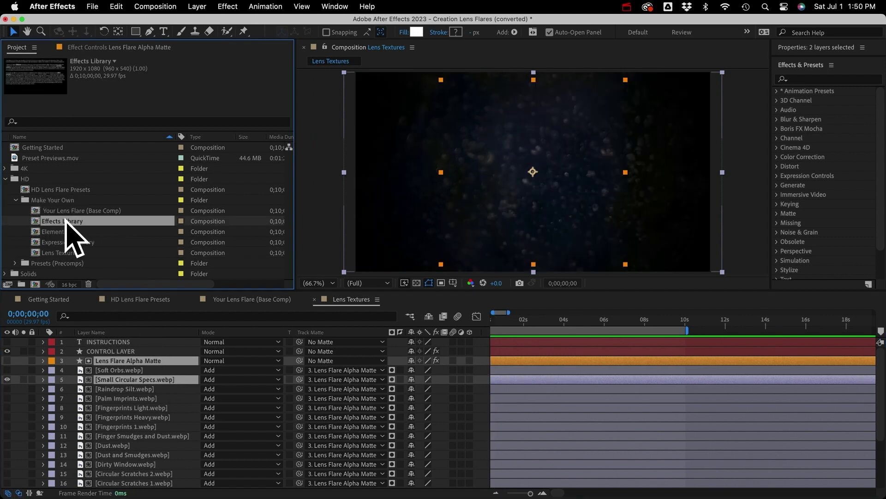
{"action": "double_click", "coordinate": [65, 221]}
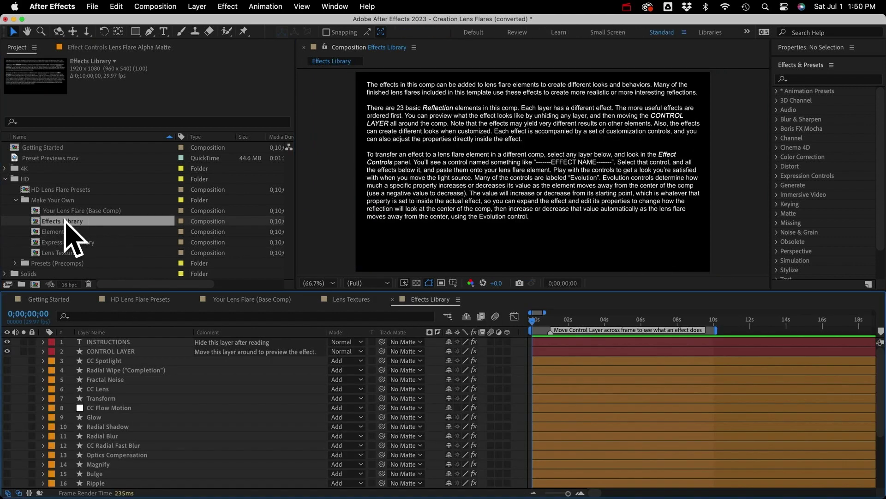
{"action": "left_click", "coordinate": [7, 341]}
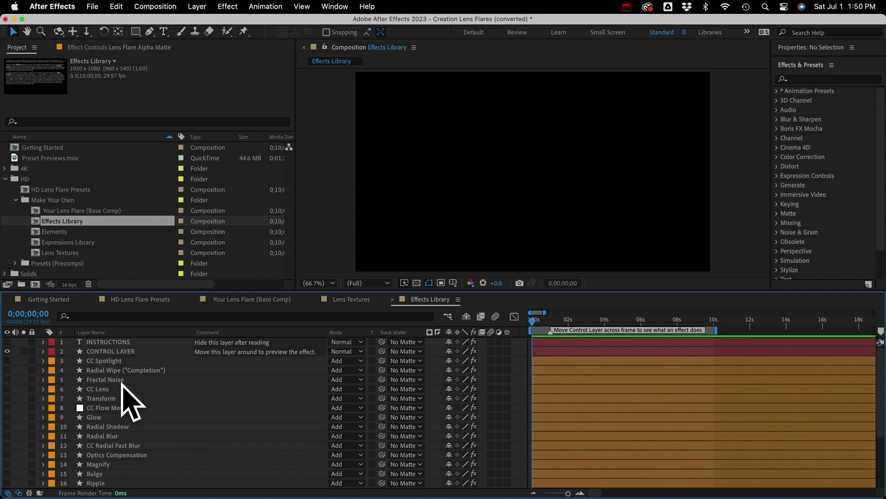
Look through the Effects Library's list of effect layers and preview Fractal Noise by showing it briefly.
{"action": "scroll", "coordinate": [119, 390], "scroll_direction": "down", "scroll_amount": 6}
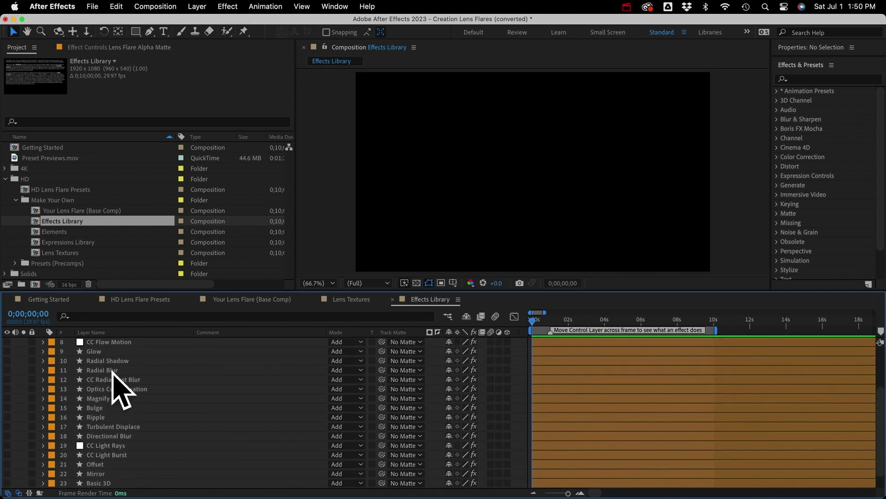
{"action": "scroll", "coordinate": [119, 390], "scroll_direction": "up", "scroll_amount": 6}
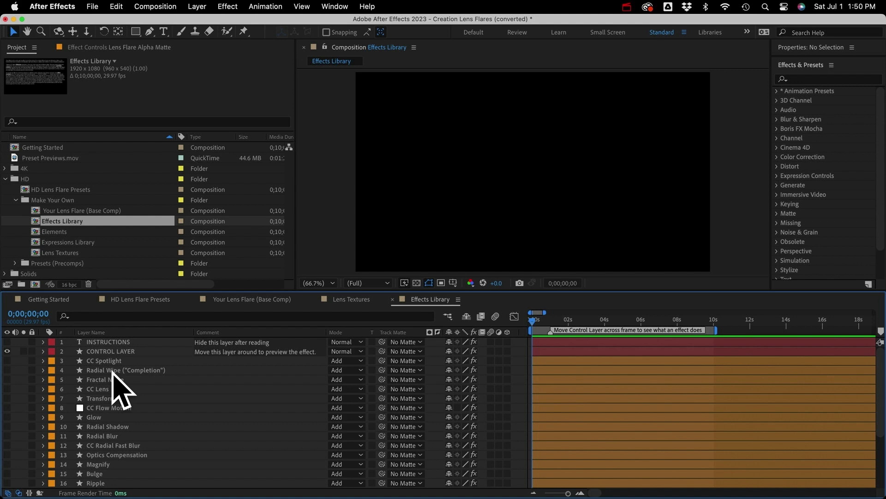
{"action": "scroll", "coordinate": [121, 474], "scroll_direction": "down", "scroll_amount": 3}
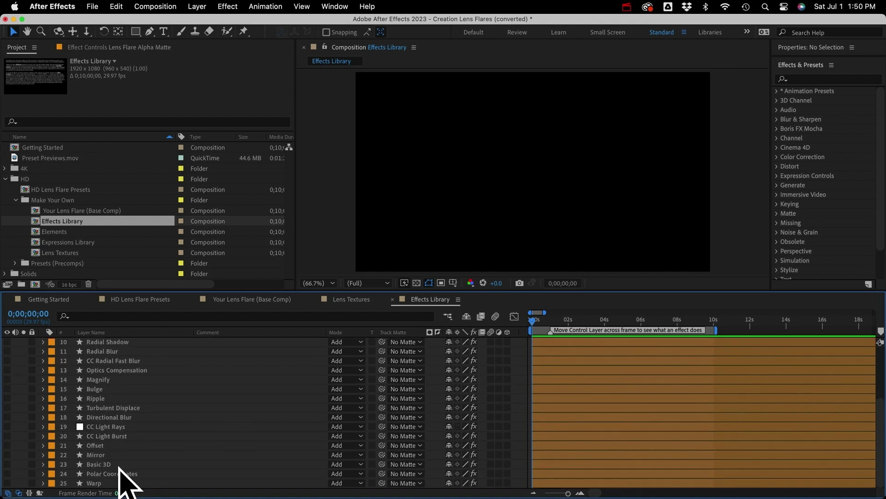
{"action": "scroll", "coordinate": [113, 439], "scroll_direction": "up", "scroll_amount": 3}
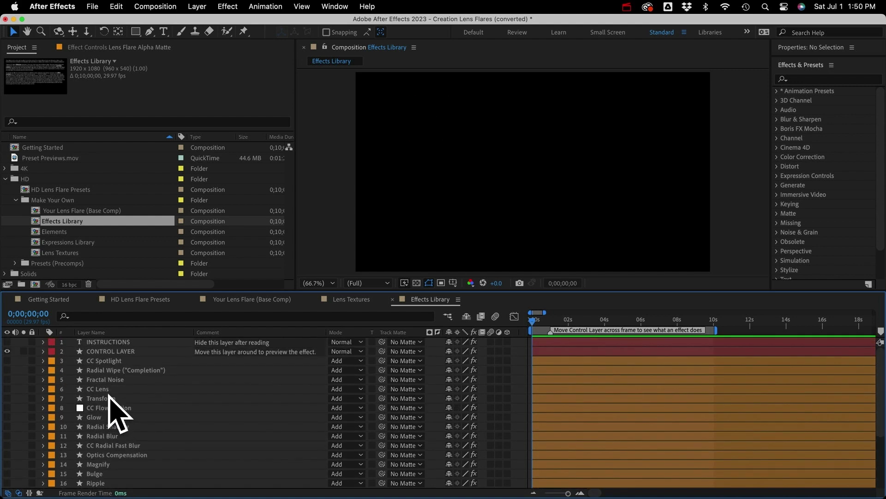
{"action": "left_click", "coordinate": [7, 379]}
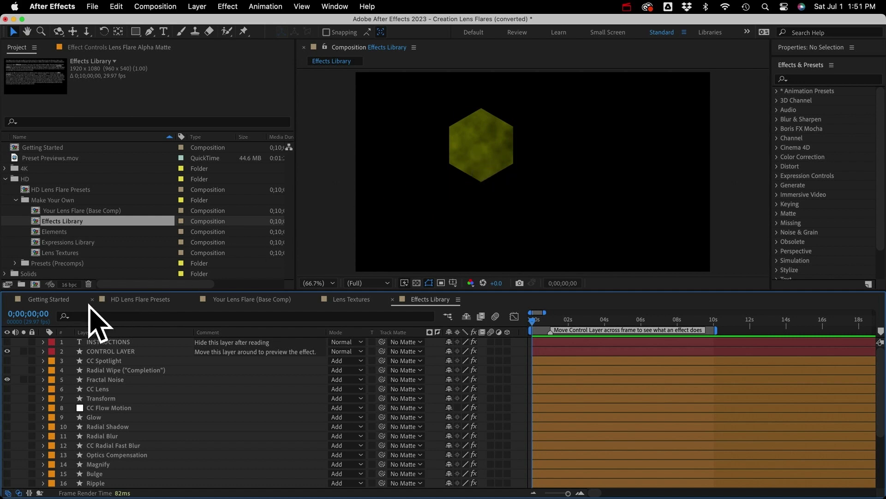
{"action": "left_click", "coordinate": [7, 379]}
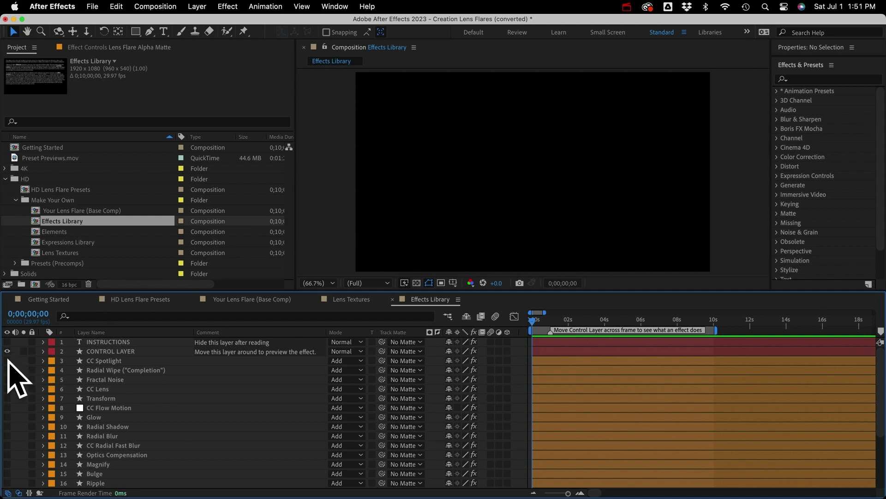
Show and select the CC Spotlight layer, and bring up its effect controls.
{"action": "left_click", "coordinate": [7, 361]}
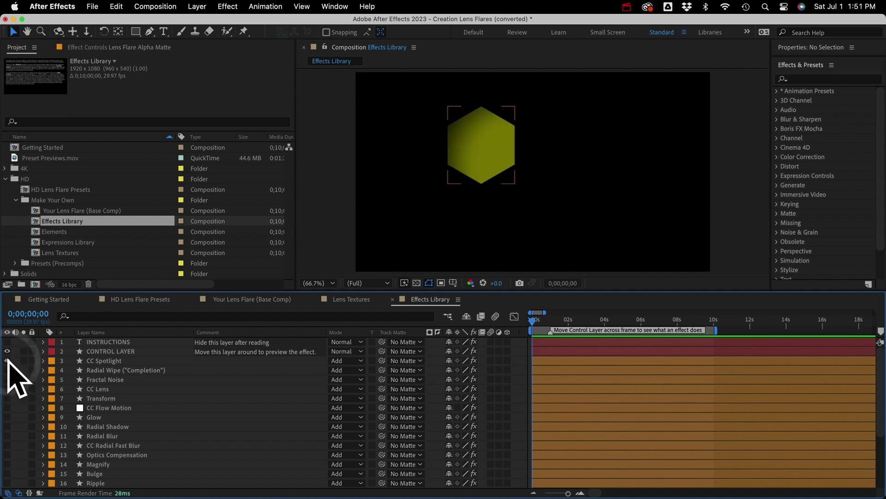
{"action": "left_click", "coordinate": [102, 360]}
{"action": "left_click", "coordinate": [103, 47]}
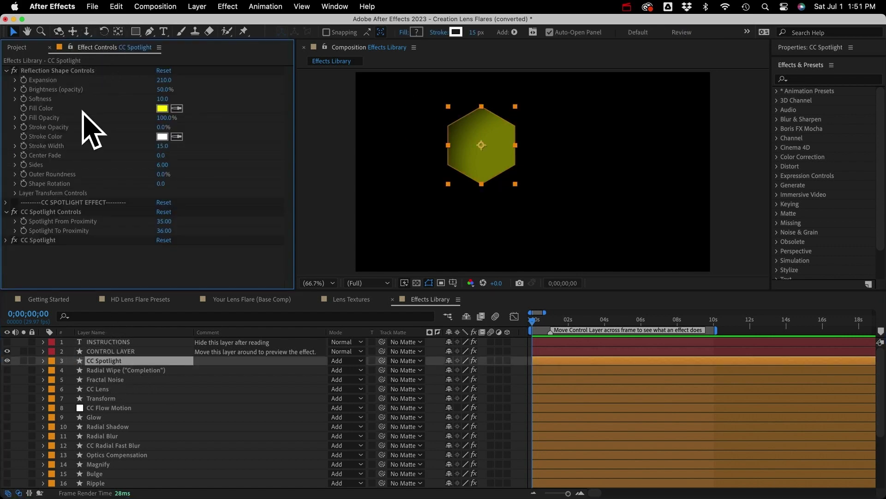
Select the CC SPOTLIGHT EFFECT heading, the CC Spotlight Controls and the CC Spotlight effect one after another.
{"action": "left_click", "coordinate": [72, 202]}
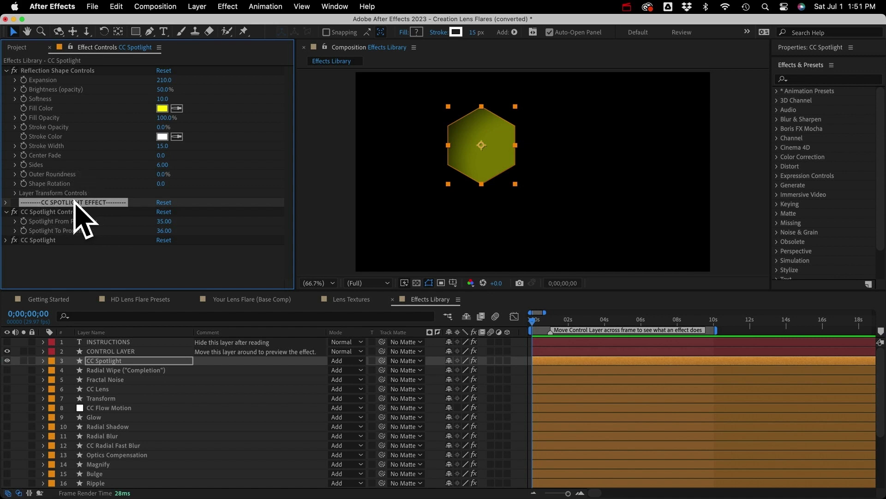
{"action": "left_click", "coordinate": [51, 212]}
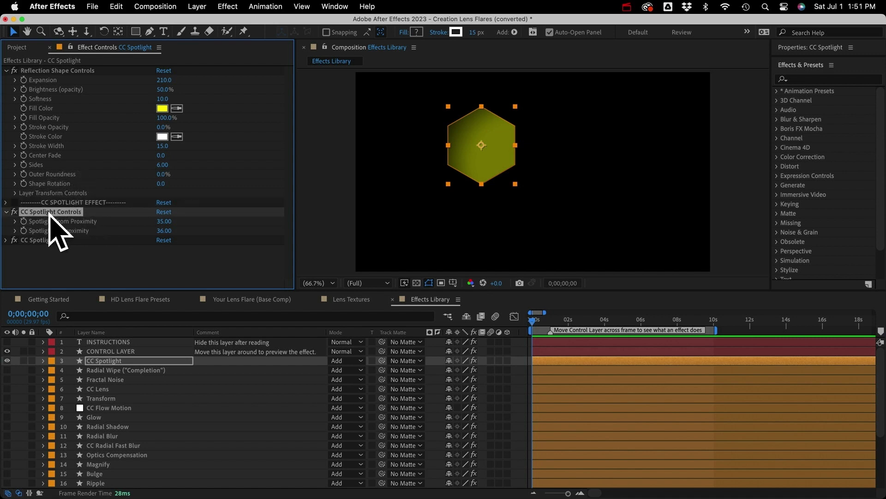
{"action": "left_click", "coordinate": [46, 240]}
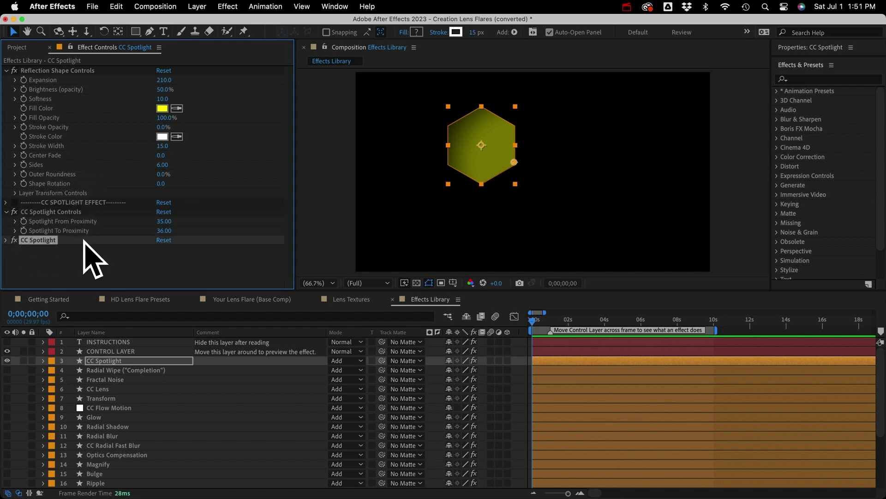
Copy the CC SPOTLIGHT EFFECT heading, CC Spotlight Controls and CC Spotlight effect, and paste them onto Reflection Solid 1 in the Evolving Orbs comp.
{"action": "left_click", "coordinate": [73, 203]}
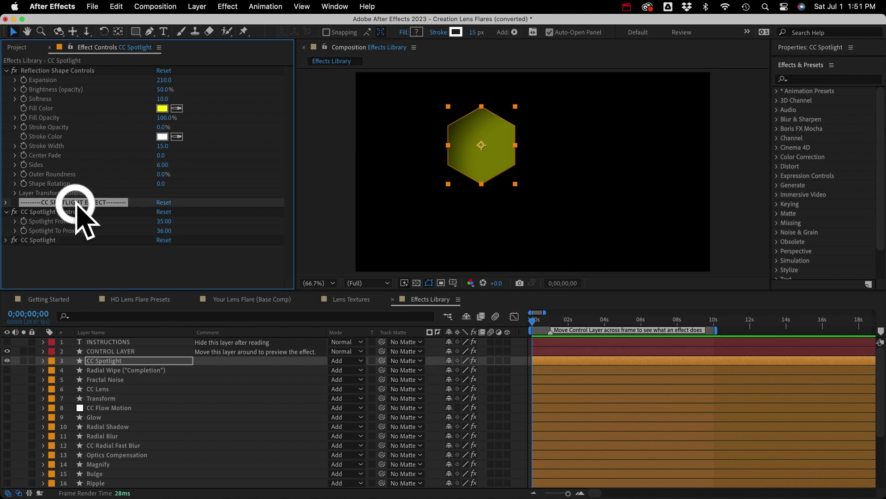
{"action": "left_click", "coordinate": [40, 240], "text": "shift"}
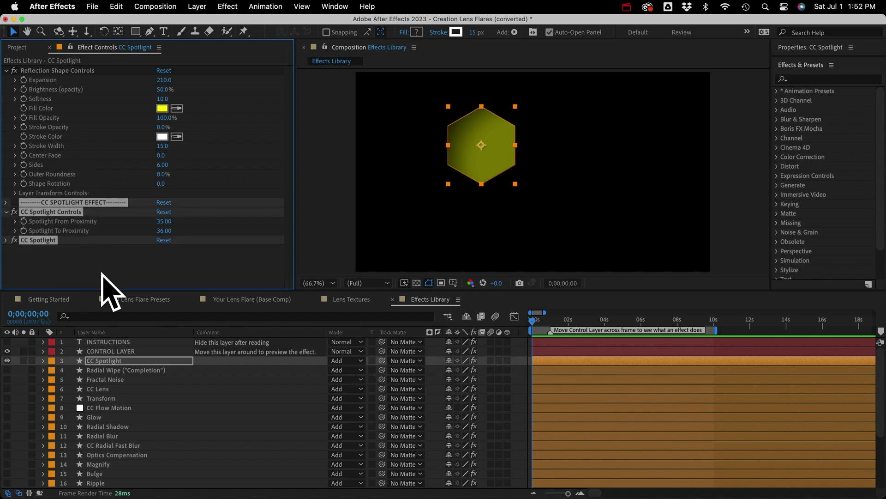
{"action": "left_click", "coordinate": [129, 299]}
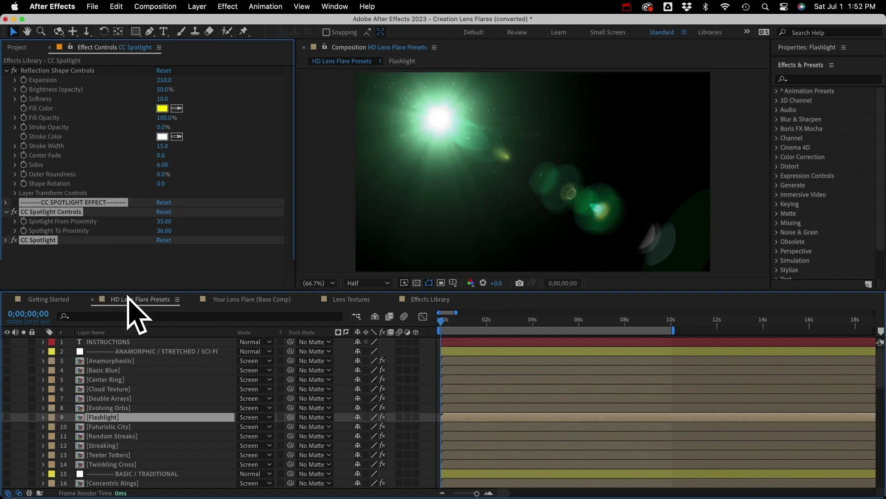
{"action": "double_click", "coordinate": [105, 410]}
{"action": "left_click", "coordinate": [111, 425]}
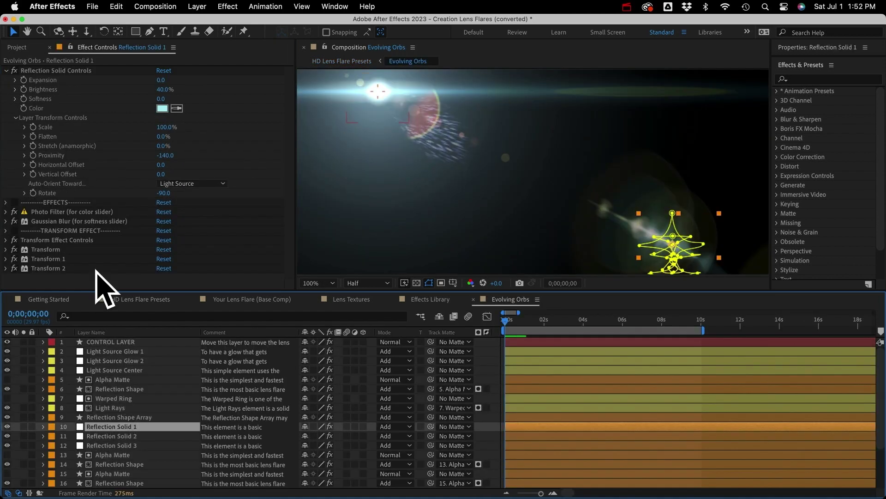
{"action": "key", "text": "super+v"}
{"action": "scroll", "coordinate": [85, 275], "scroll_direction": "down", "scroll_amount": 3}
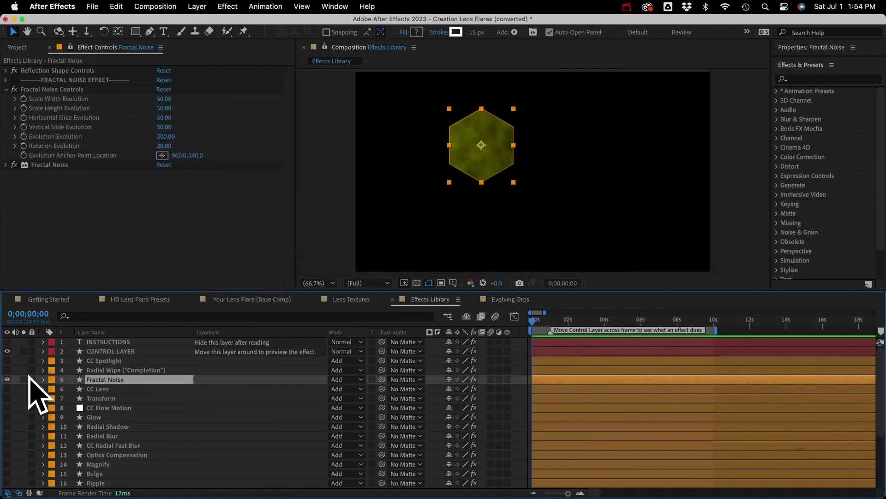
Show CC Spotlight in place of Fractal Noise in the Effects Library comp, and move the CONTROL LAYER to the frame's left edge.
{"action": "left_click", "coordinate": [7, 379]}
{"action": "left_click", "coordinate": [6, 361]}
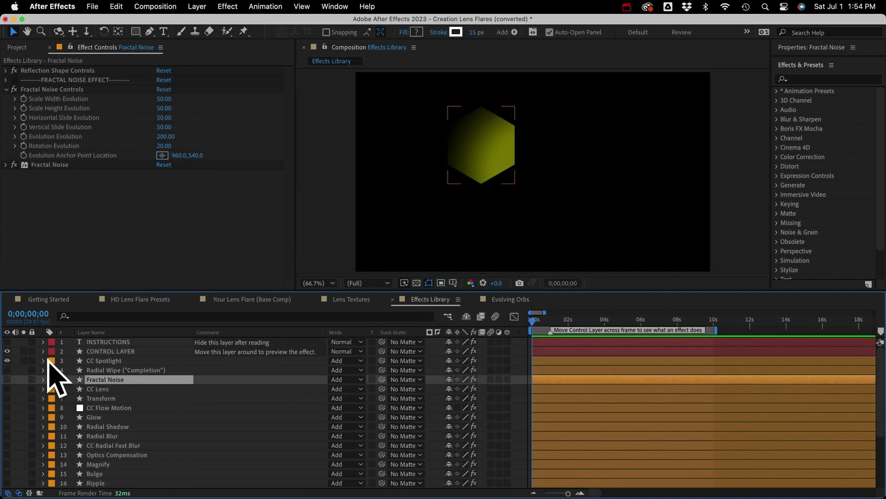
{"action": "left_click", "coordinate": [104, 351]}
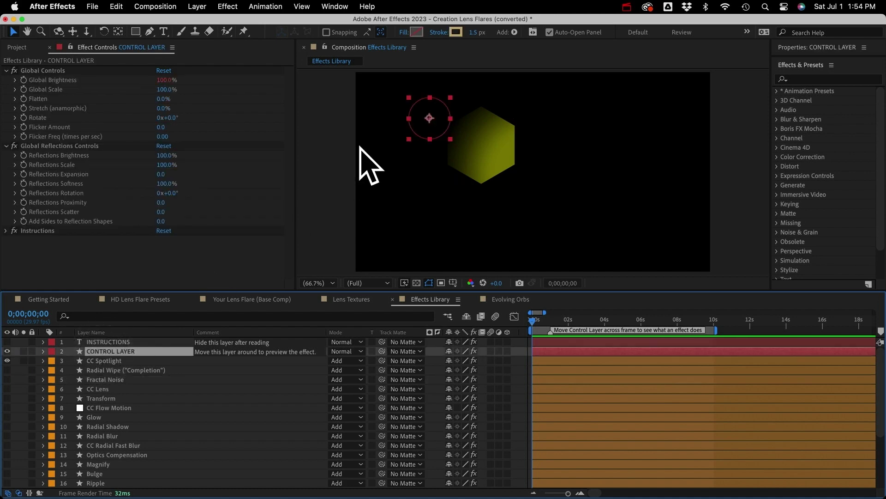
{"action": "left_click_drag", "start_coordinate": [432, 126], "coordinate": [361, 129]}
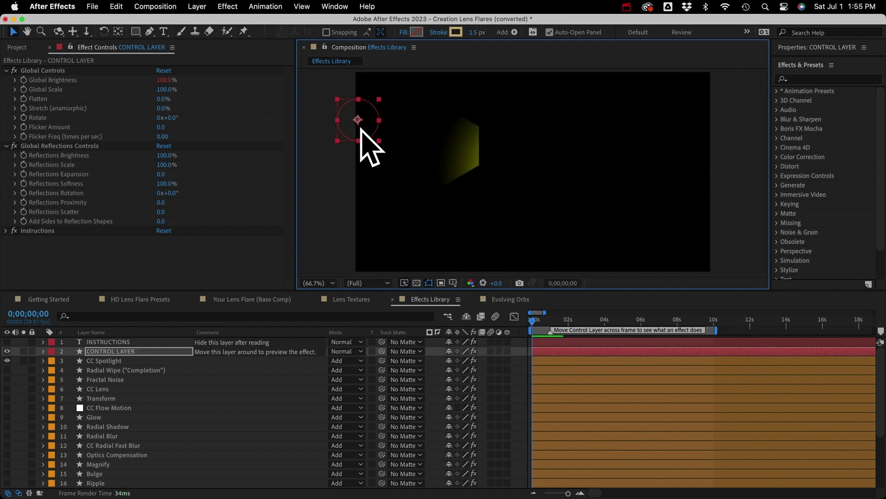
Set the CC Spotlight layer's Expansion to 970 and examine its CC Spotlight Controls and the effect's From and To properties.
{"action": "left_click", "coordinate": [98, 361]}
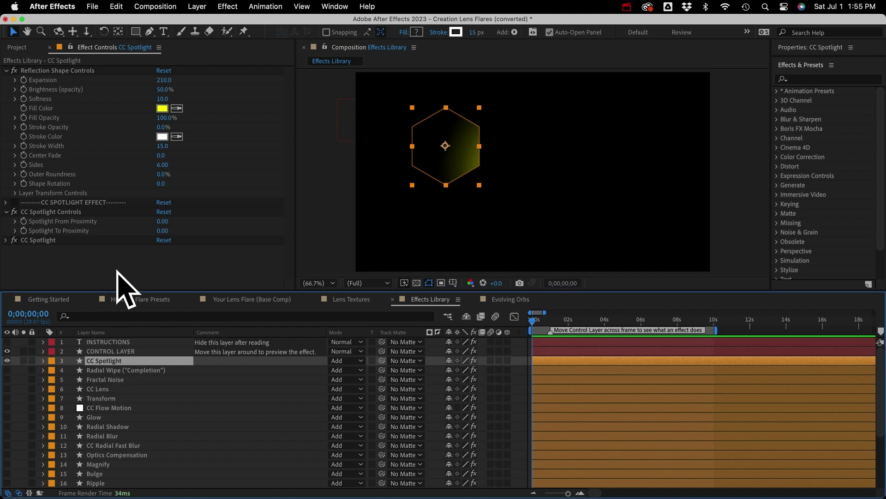
{"action": "left_click_drag", "start_coordinate": [163, 81], "coordinate": [619, 119]}
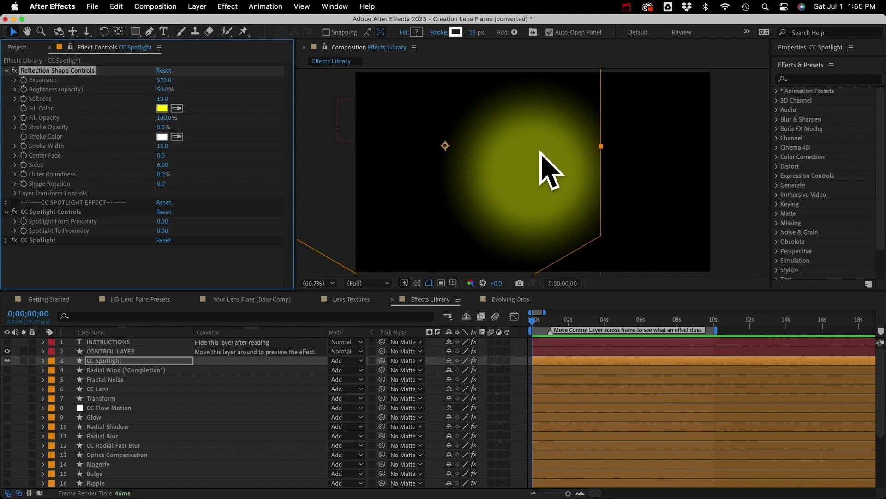
{"action": "left_click", "coordinate": [82, 212]}
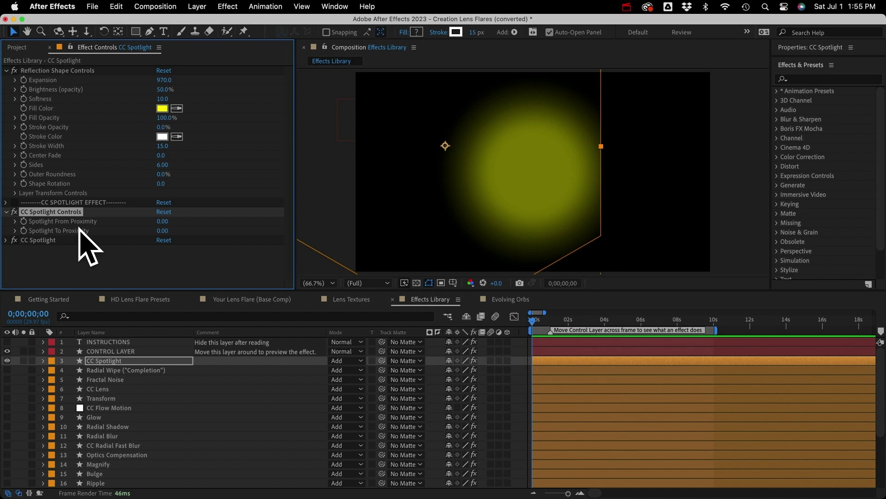
{"action": "left_click", "coordinate": [6, 239]}
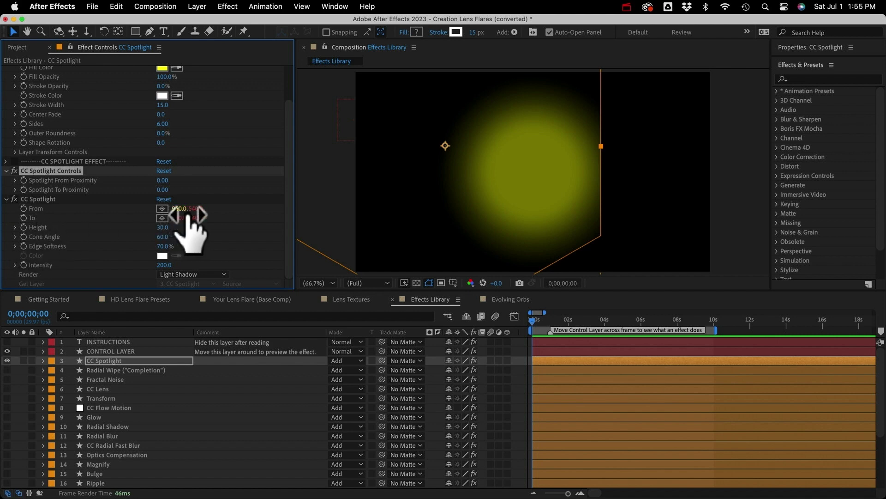
{"action": "left_click", "coordinate": [6, 199]}
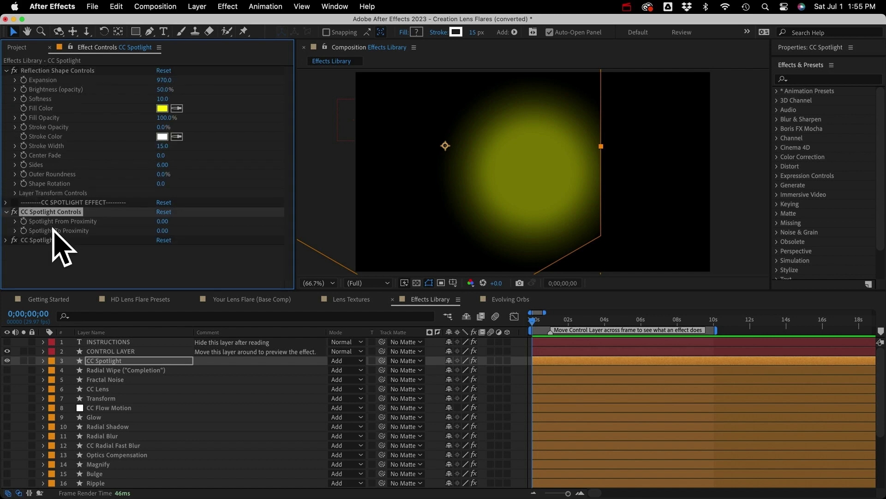
{"action": "left_click", "coordinate": [46, 239]}
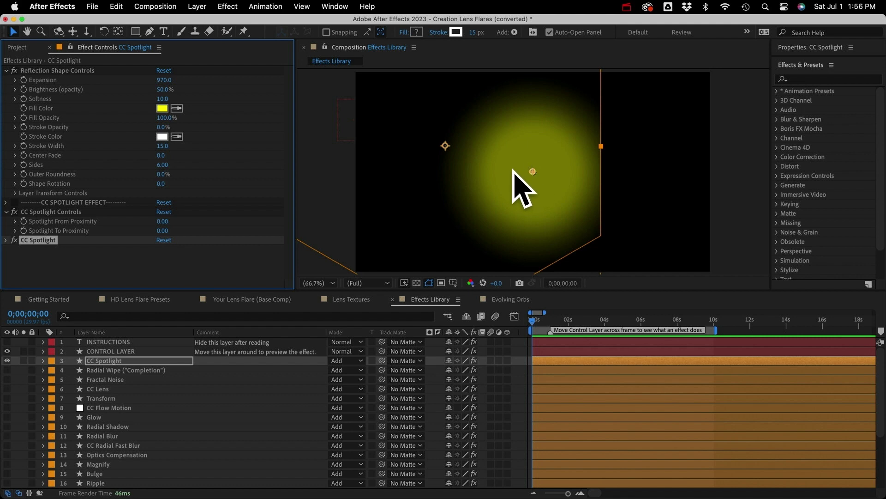
Move the CONTROL LAYER inward from the frame's left edge, and set the CC Spotlight layer's Spotlight From and To Proximity to 35.
{"action": "left_click", "coordinate": [113, 351]}
{"action": "left_click_drag", "start_coordinate": [359, 129], "coordinate": [407, 139]}
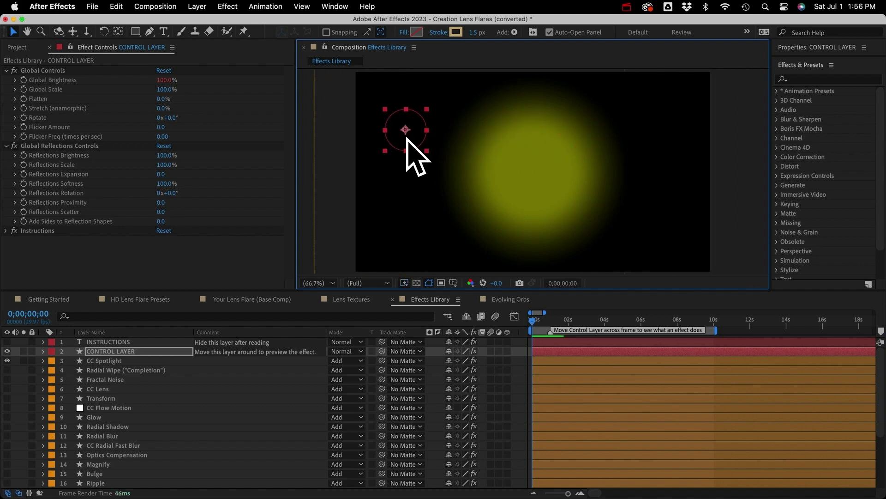
{"action": "left_click", "coordinate": [107, 361]}
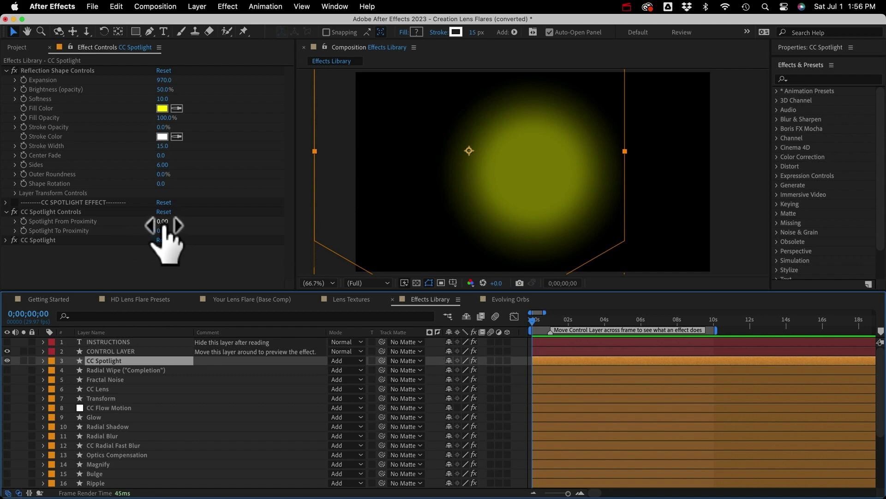
{"action": "left_click_drag", "start_coordinate": [163, 224], "coordinate": [189, 236]}
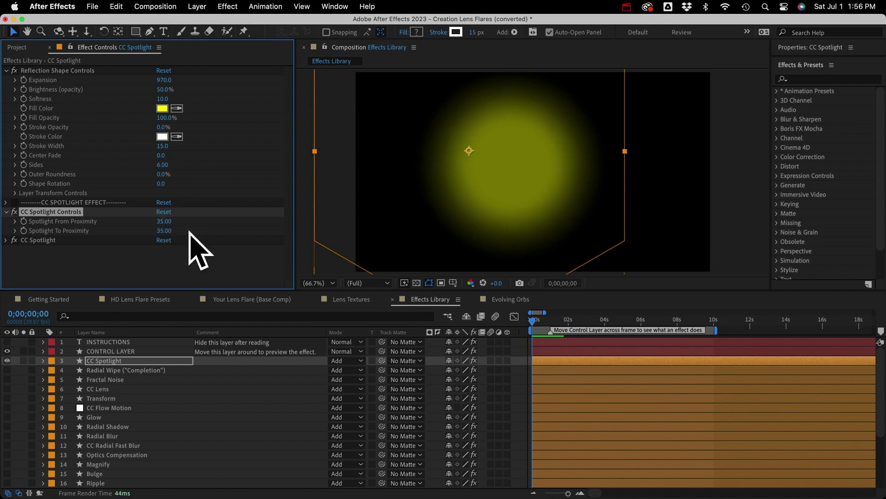
Reduce the CC Spotlight layer's Expansion to 728 and move the CONTROL LAYER back to the frame's left edge.
{"action": "left_click", "coordinate": [44, 240]}
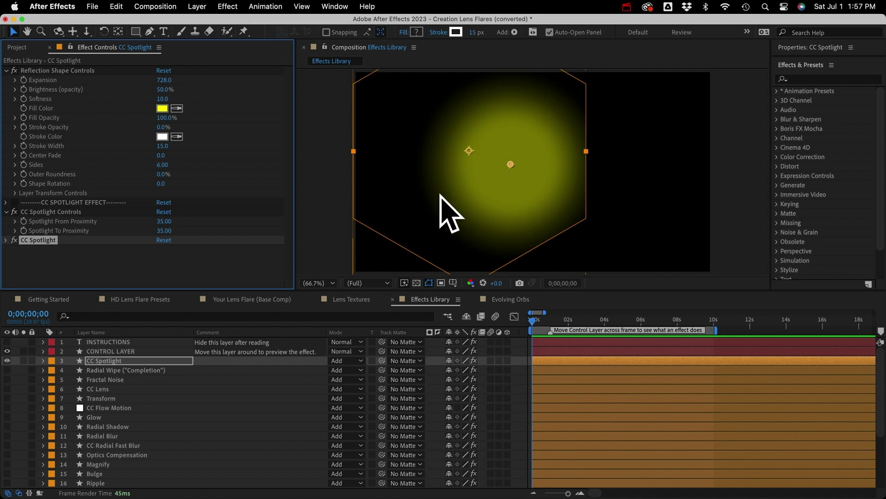
{"action": "left_click", "coordinate": [123, 351]}
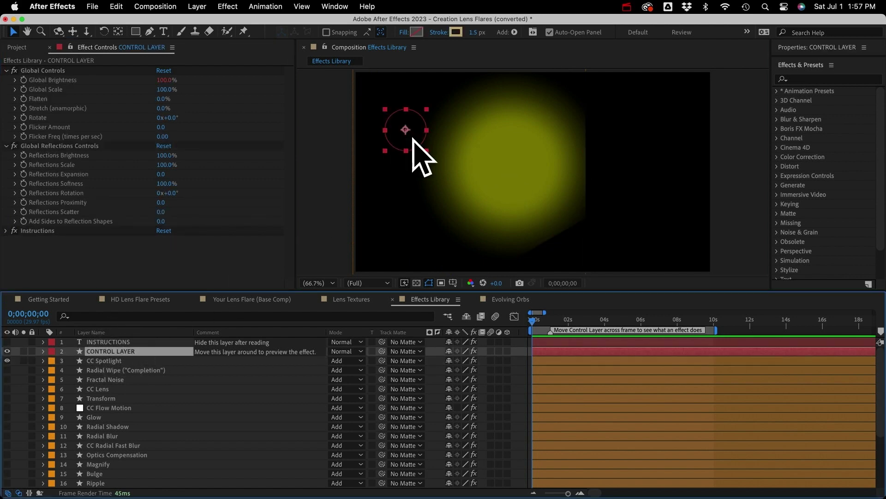
{"action": "left_click_drag", "start_coordinate": [406, 133], "coordinate": [367, 143]}
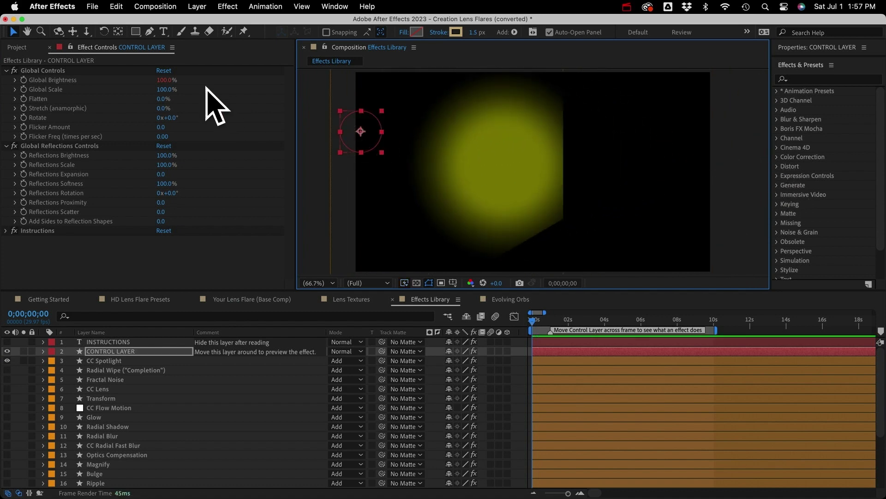
Set the CC Spotlight layer's Expansion to 188 and move the CONTROL LAYER slightly down along the frame's left edge.
{"action": "left_click", "coordinate": [113, 361]}
{"action": "left_click_drag", "start_coordinate": [161, 80], "coordinate": [135, 78]}
{"action": "left_click", "coordinate": [121, 352]}
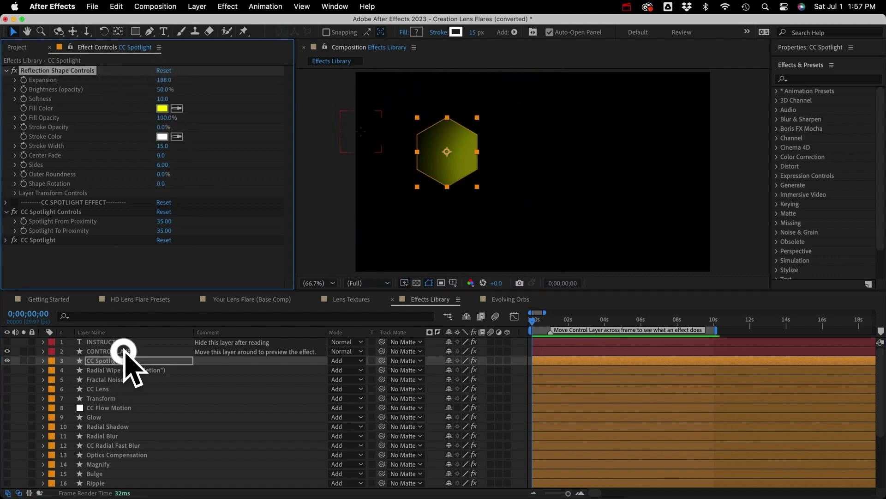
{"action": "left_click_drag", "start_coordinate": [367, 140], "coordinate": [365, 163]}
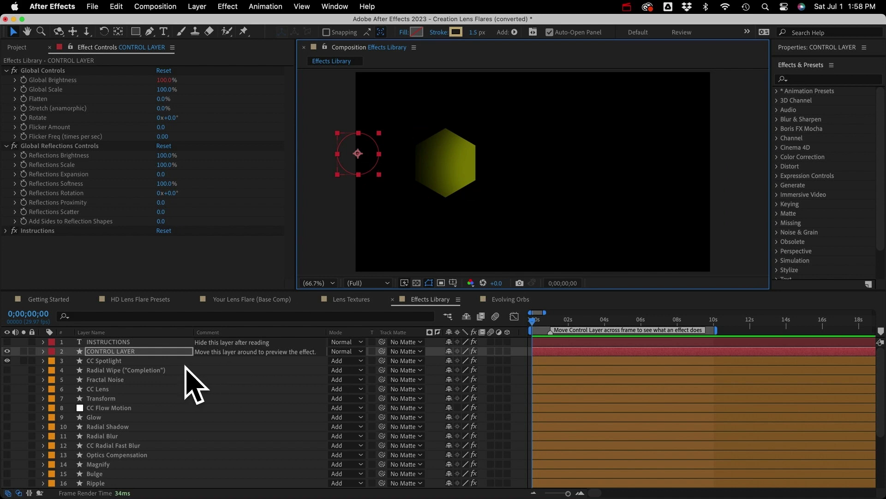
Preview Radial Wipe ("Completion") in place of CC Spotlight, examining its Completion Evolution control and moving the CONTROL LAYER upward near the frame's left edge.
{"action": "left_click", "coordinate": [6, 360]}
{"action": "left_click", "coordinate": [7, 369]}
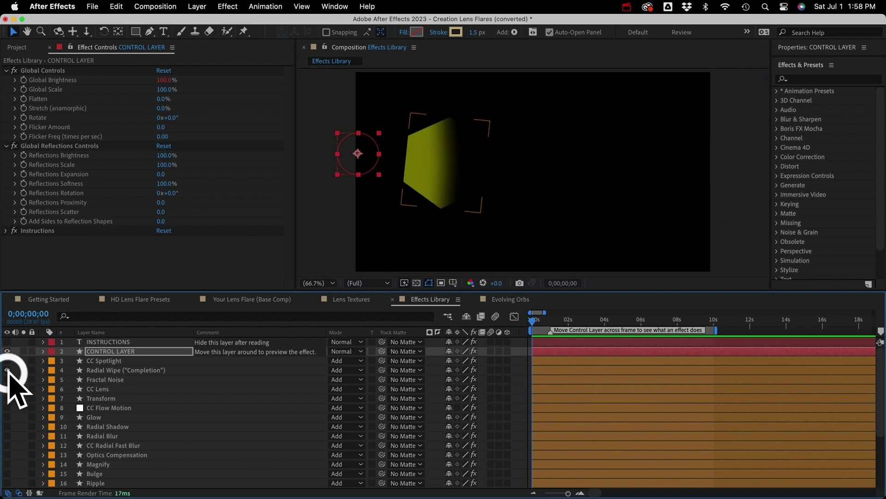
{"action": "left_click", "coordinate": [108, 371]}
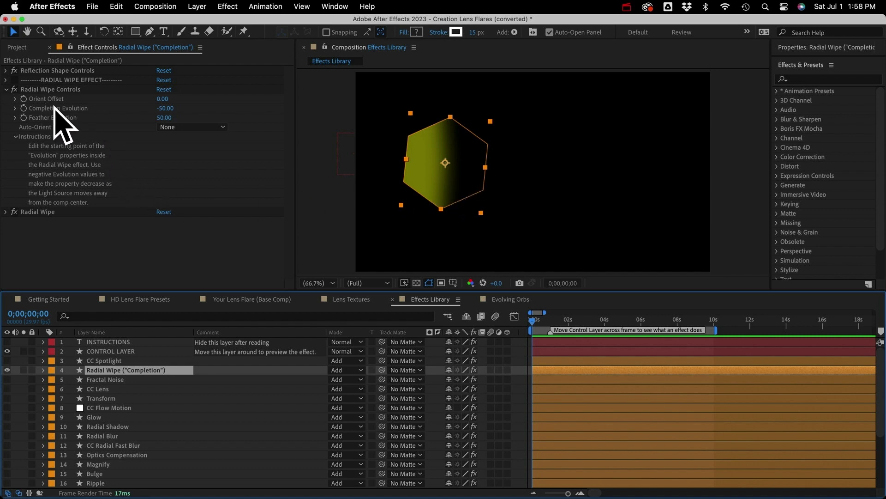
{"action": "left_click", "coordinate": [77, 109]}
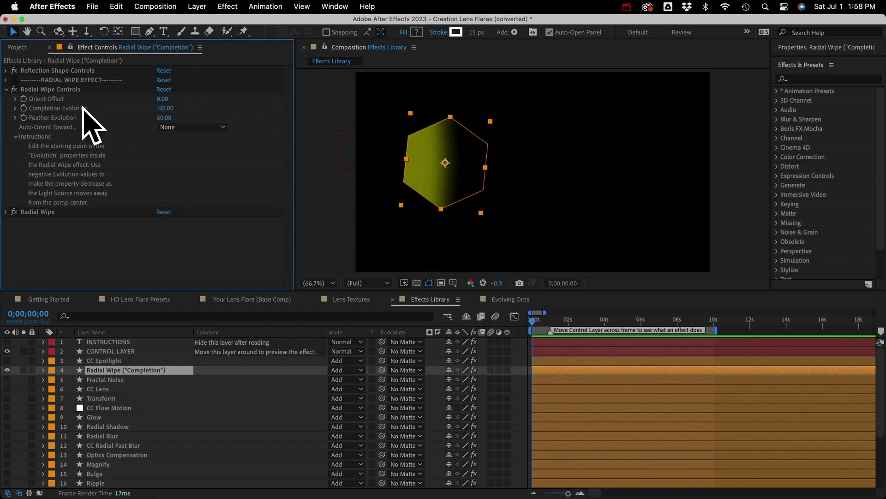
{"action": "left_click", "coordinate": [128, 352]}
{"action": "left_click_drag", "start_coordinate": [373, 159], "coordinate": [379, 139]}
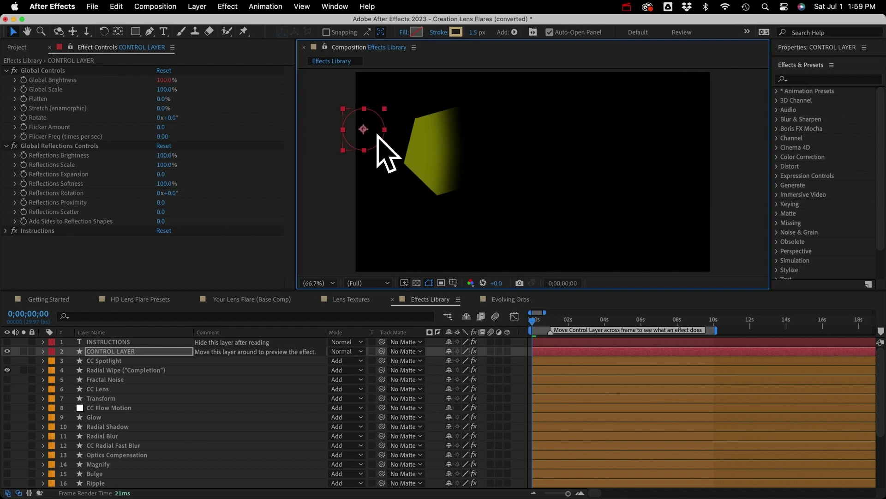
Show Fractal Noise in place of Radial Wipe ("Completion"), and move the CONTROL LAYER around to preview the evolving texture.
{"action": "left_click", "coordinate": [7, 369]}
{"action": "left_click", "coordinate": [7, 379]}
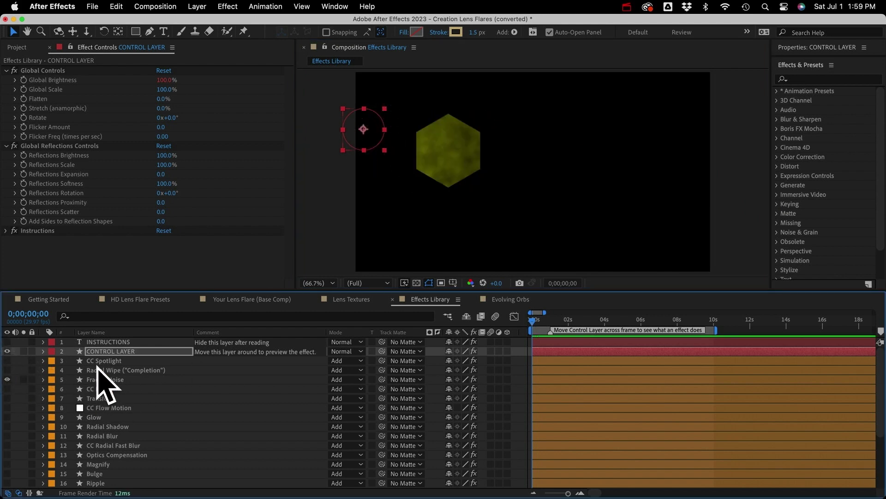
{"action": "left_click", "coordinate": [378, 137]}
{"action": "left_click_drag", "start_coordinate": [379, 137], "coordinate": [392, 119]}
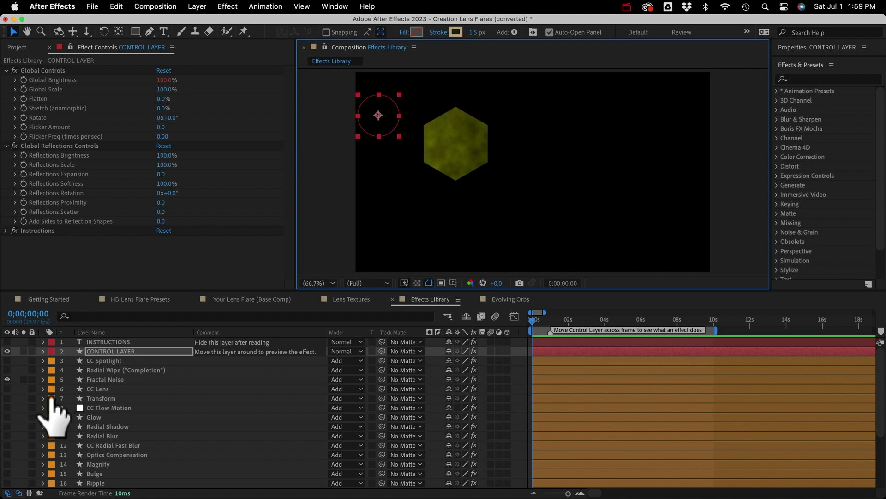
Show CC Lens in place of Fractal Noise, and move the CONTROL LAYER to preview the lens distortion.
{"action": "left_click", "coordinate": [6, 379]}
{"action": "left_click", "coordinate": [7, 389]}
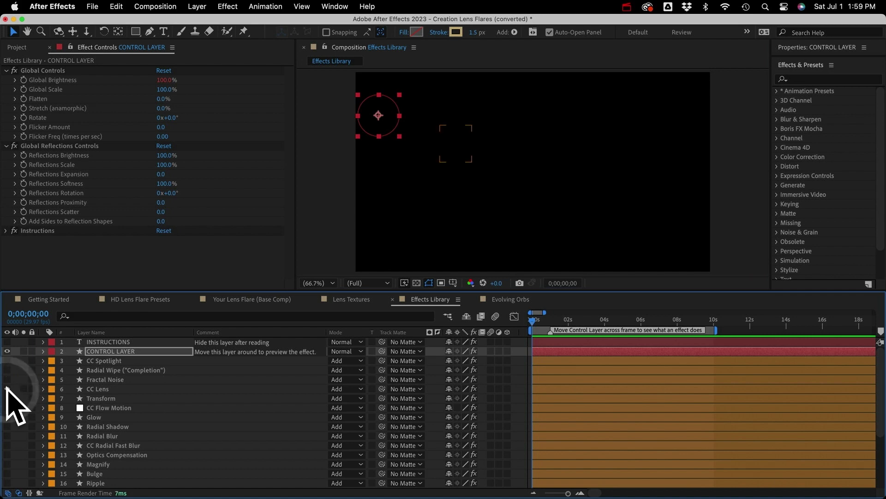
{"action": "left_click_drag", "start_coordinate": [375, 125], "coordinate": [395, 129]}
Show the Transform layer in place of CC Lens, and move the CONTROL LAYER toward the frame's upper-left corner to preview it.
{"action": "left_click", "coordinate": [7, 389]}
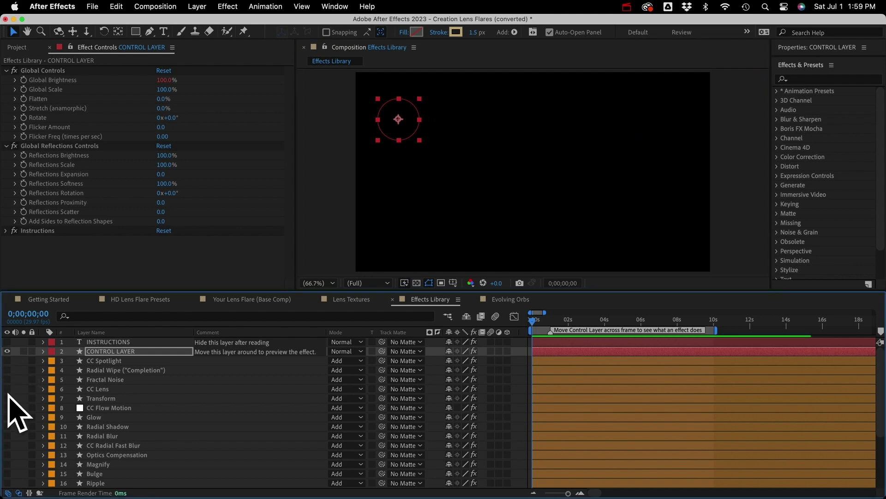
{"action": "left_click", "coordinate": [7, 398]}
{"action": "left_click_drag", "start_coordinate": [390, 125], "coordinate": [359, 116]}
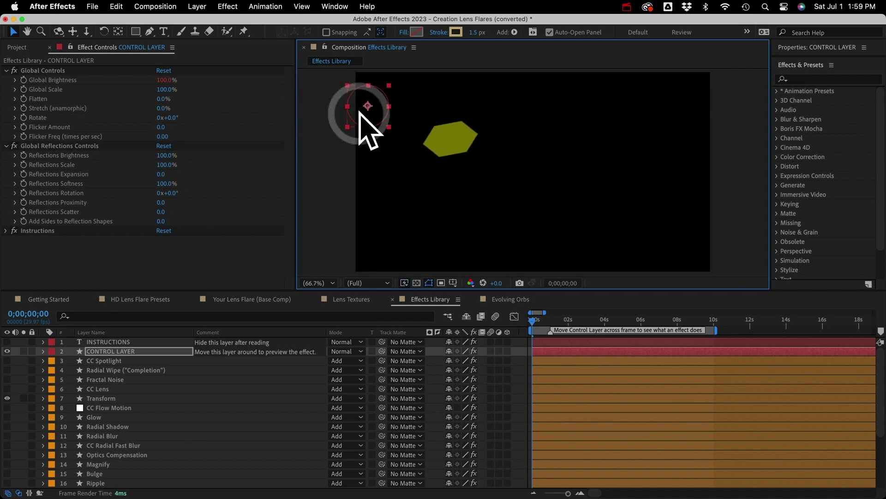
Show CC Flow Motion in place of Transform, and move the CONTROL LAYER across the frame to just beyond its lower right side.
{"action": "left_click", "coordinate": [7, 397]}
{"action": "left_click", "coordinate": [7, 407]}
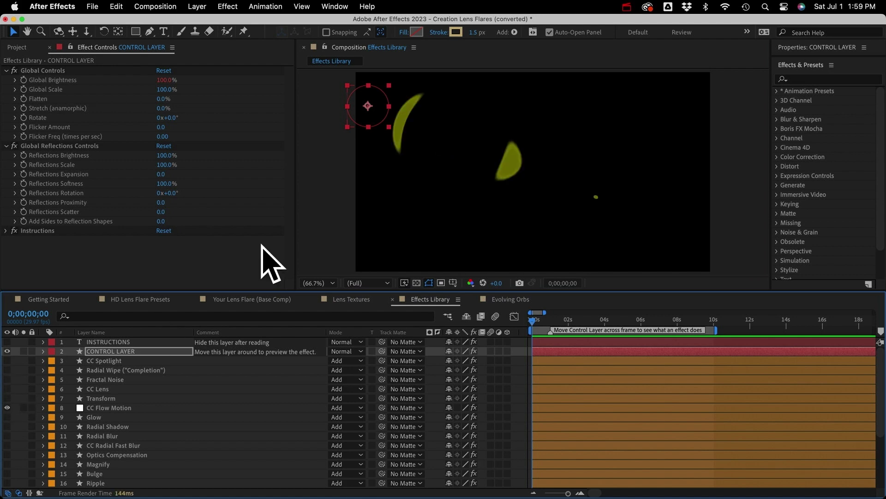
{"action": "left_click_drag", "start_coordinate": [368, 121], "coordinate": [749, 244]}
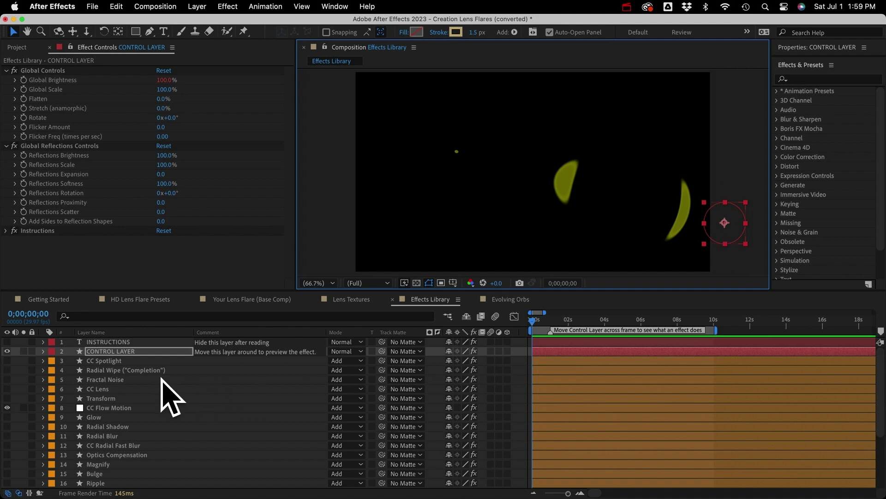
Open the Expressions Library comp from the project's Make Your Own folder.
{"action": "left_click", "coordinate": [17, 48]}
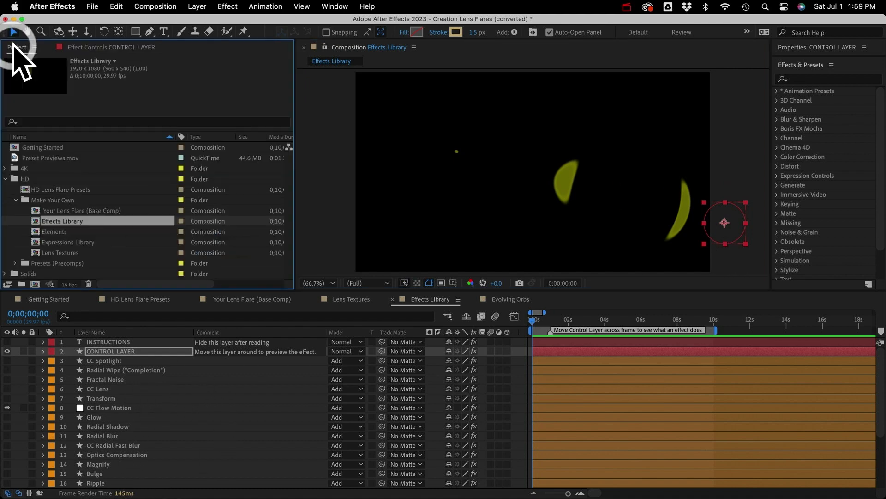
{"action": "left_click", "coordinate": [65, 242]}
{"action": "left_click", "coordinate": [72, 243]}
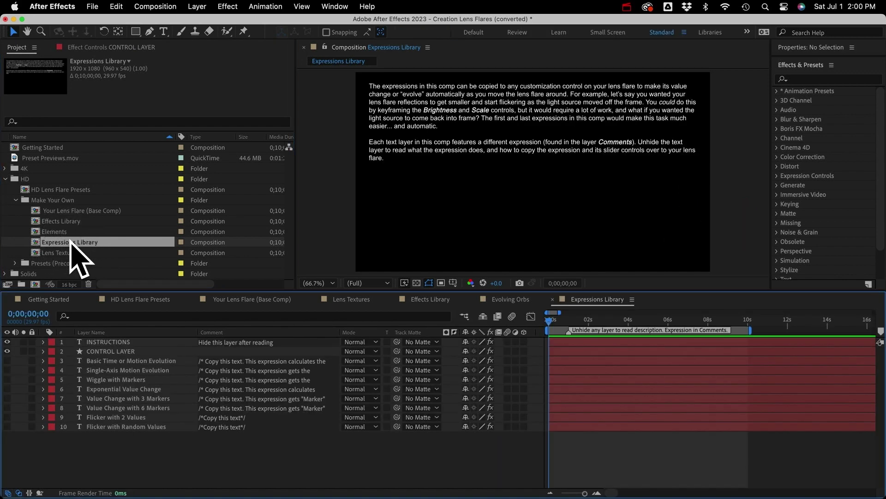
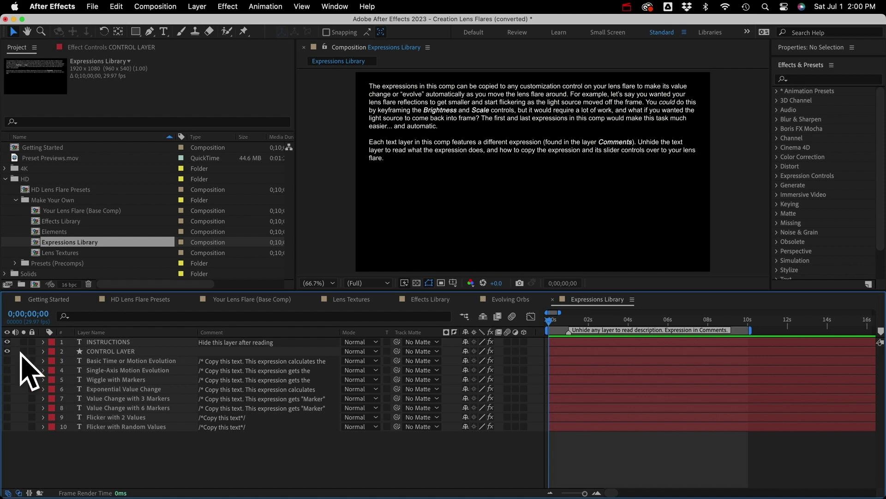
Hide the INSTRUCTIONS layer, then show and select the Basic Time or Motion Evolution layer to read its description.
{"action": "left_click", "coordinate": [7, 341]}
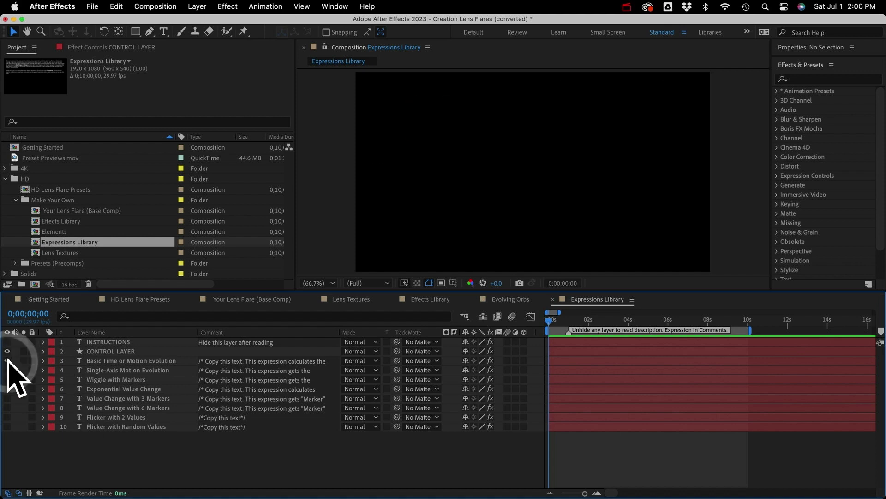
{"action": "left_click", "coordinate": [7, 360]}
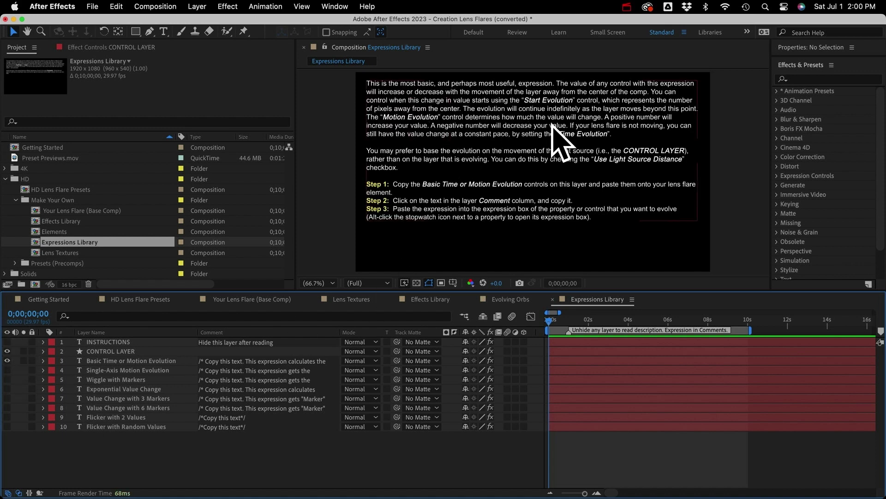
{"action": "left_click", "coordinate": [144, 362]}
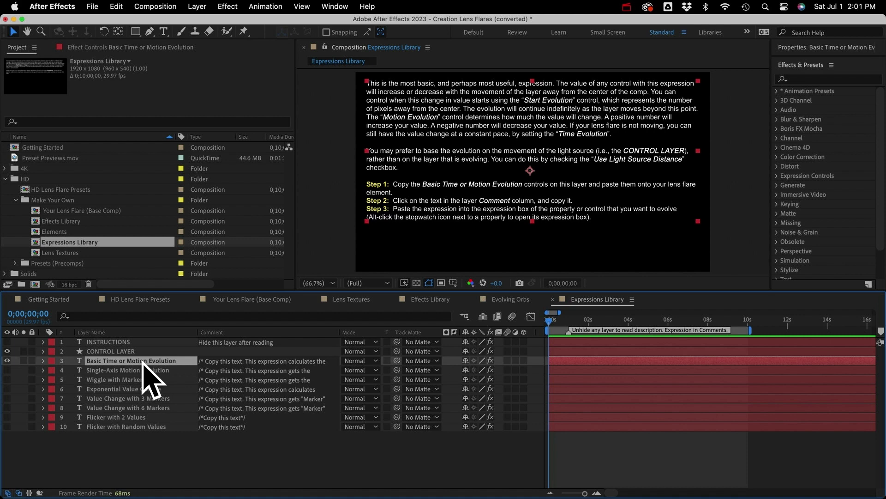
Open the Crescent Moons precomp from the BASIC / TRADITIONAL group in the HD Lens Flare Presets comp.
{"action": "left_click", "coordinate": [138, 299]}
{"action": "scroll", "coordinate": [109, 434], "scroll_direction": "down", "scroll_amount": 5}
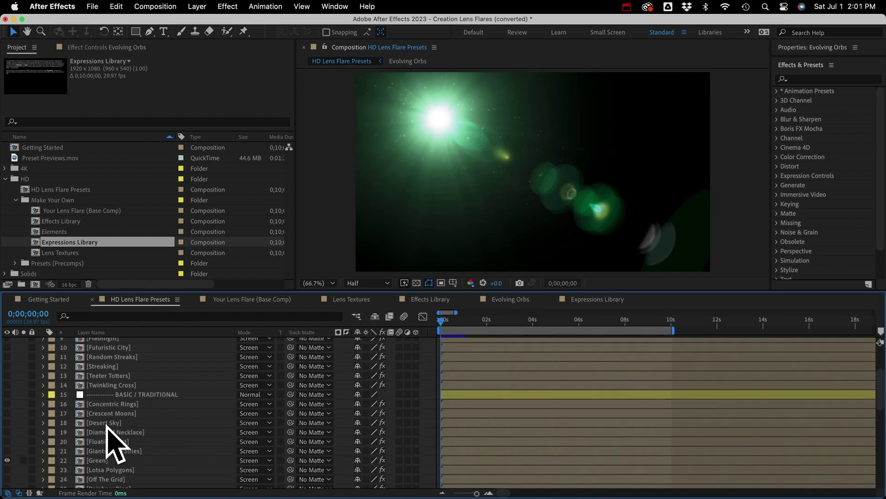
{"action": "double_click", "coordinate": [113, 412]}
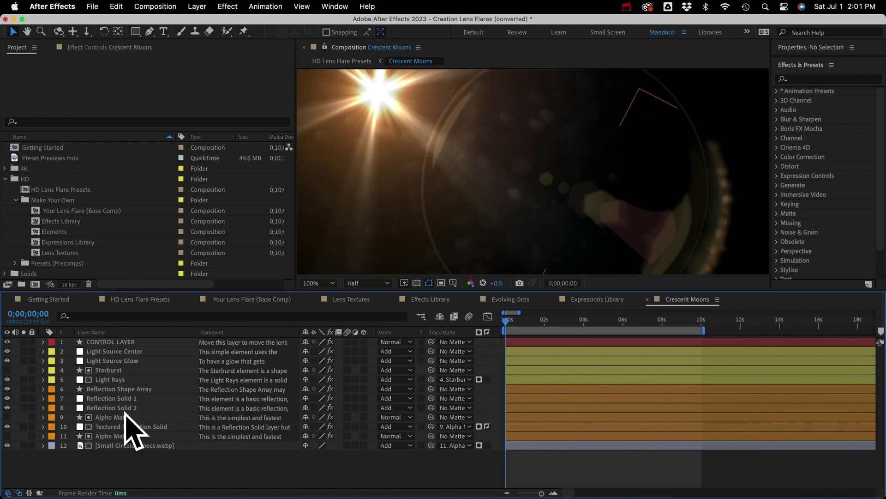
{"action": "scroll", "coordinate": [572, 218], "scroll_direction": "down", "scroll_amount": 1}
Shift the Crescent Moons CONTROL LAYER slightly to the right and display its effect controls.
{"action": "left_click", "coordinate": [437, 129]}
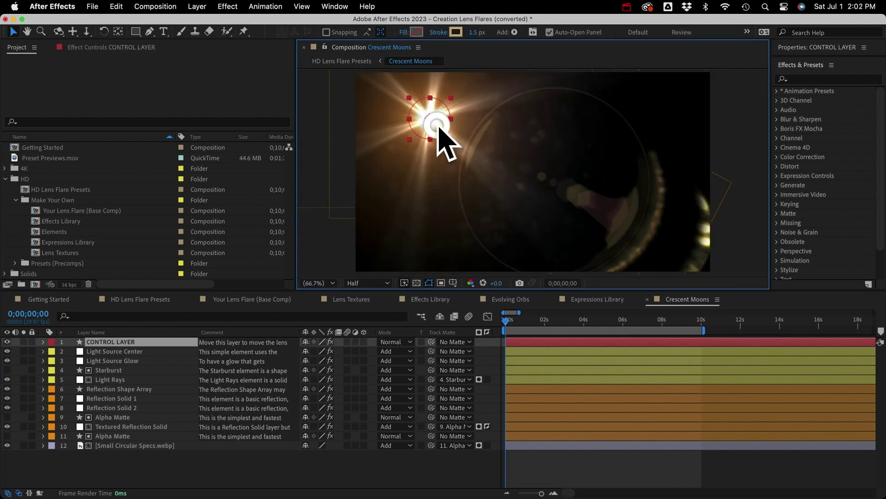
{"action": "left_click_drag", "start_coordinate": [439, 128], "coordinate": [458, 126]}
{"action": "left_click", "coordinate": [97, 47]}
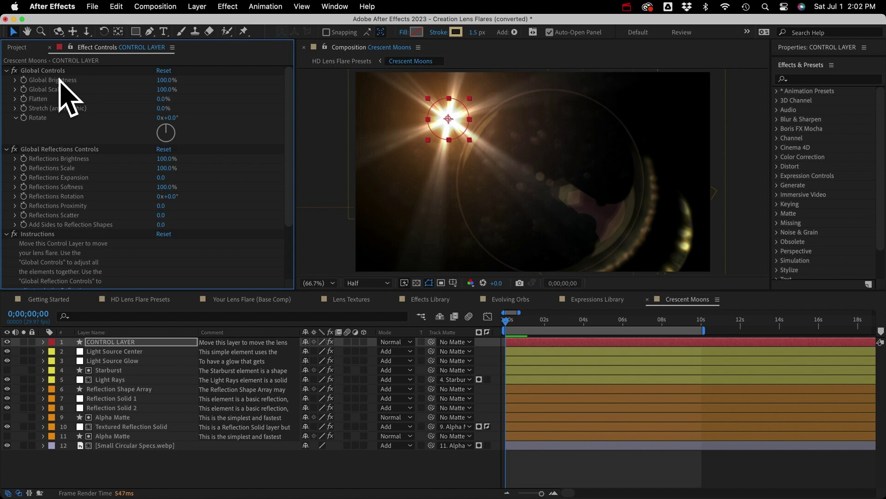
Copy the Time or Motion Evolution effect from the Expressions Library comp and paste it onto the CONTROL LAYER in Crescent Moons.
{"action": "left_click", "coordinate": [598, 300]}
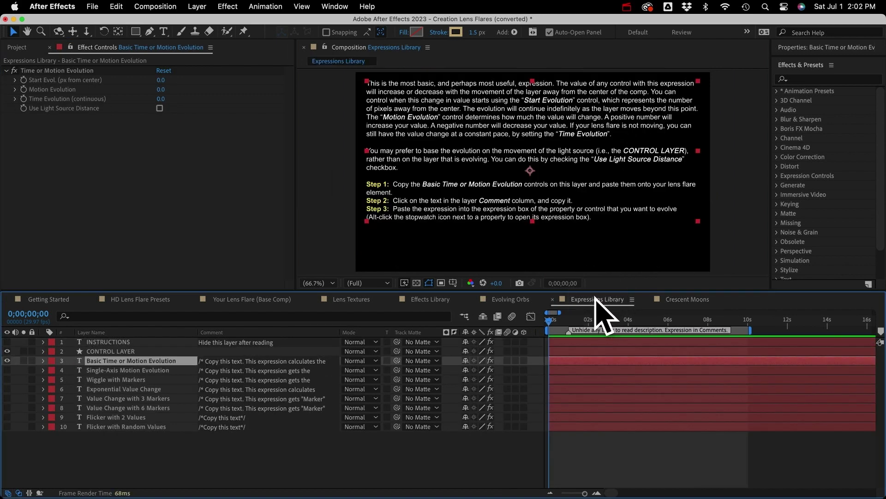
{"action": "left_click", "coordinate": [126, 364]}
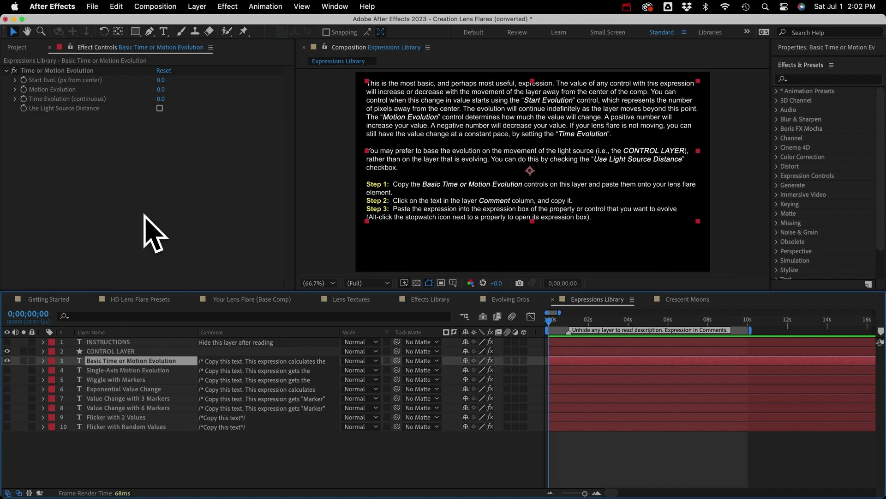
{"action": "left_click", "coordinate": [45, 73]}
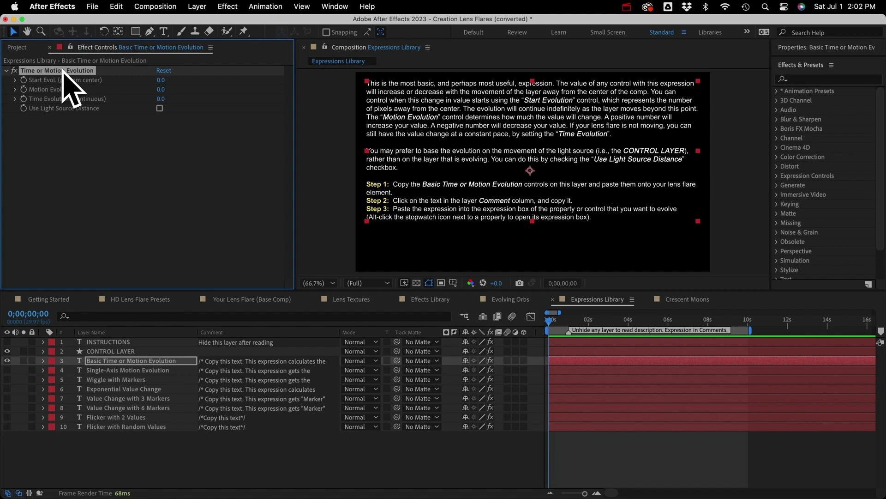
{"action": "left_click", "coordinate": [701, 307]}
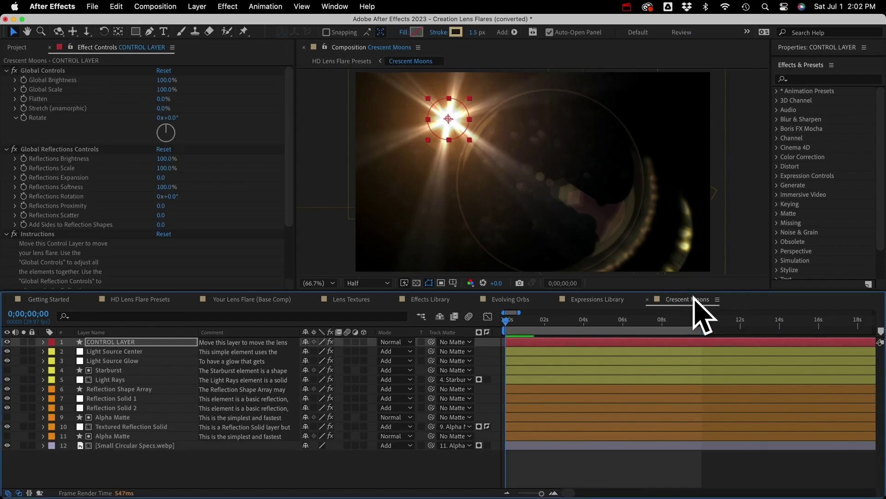
{"action": "left_click", "coordinate": [117, 344]}
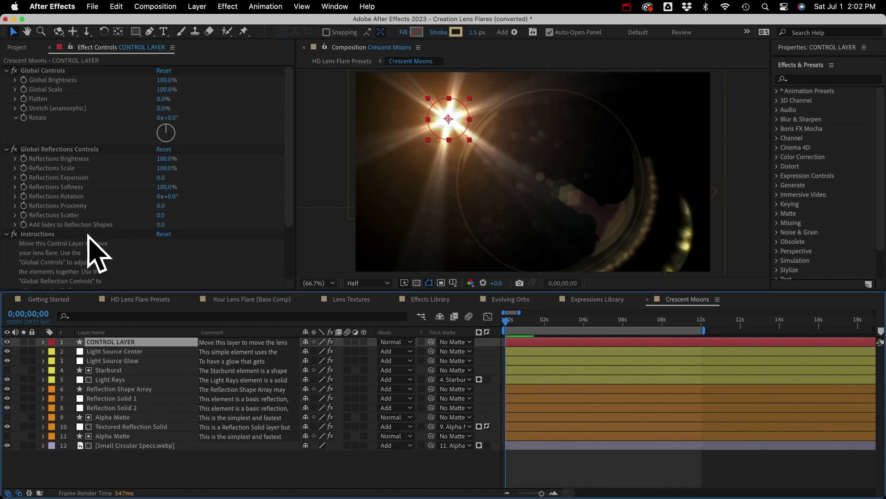
{"action": "scroll", "coordinate": [92, 245], "scroll_direction": "down", "scroll_amount": 3}
{"action": "scroll", "coordinate": [88, 236], "scroll_direction": "down", "scroll_amount": 2}
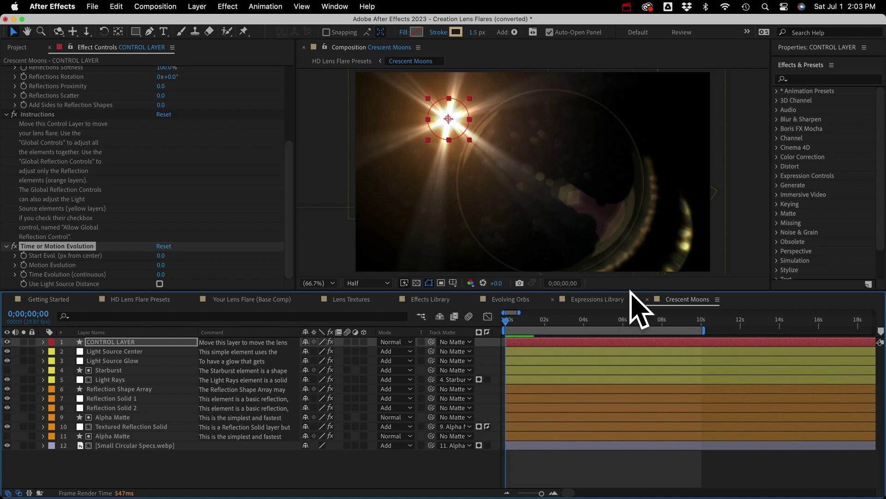
Copy the Basic Time or Motion Evolution layer's comment text and paste it as the expression for the Crescent Moons CONTROL LAYER's Global Brightness.
{"action": "left_click", "coordinate": [600, 300]}
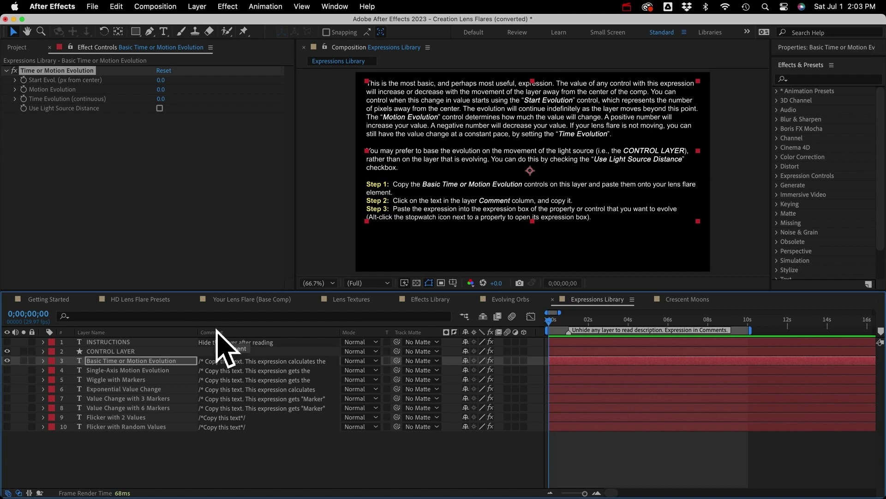
{"action": "left_click", "coordinate": [219, 362]}
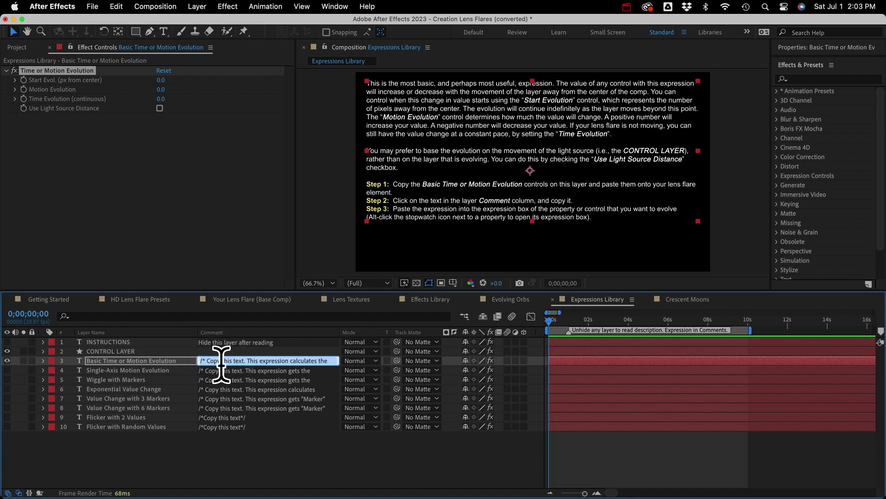
{"action": "left_click", "coordinate": [688, 300]}
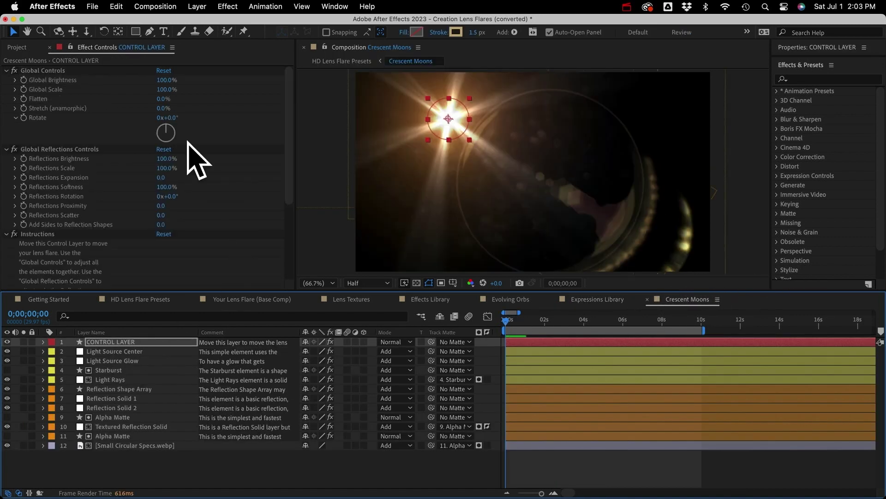
{"action": "left_click", "coordinate": [24, 80], "text": "alt"}
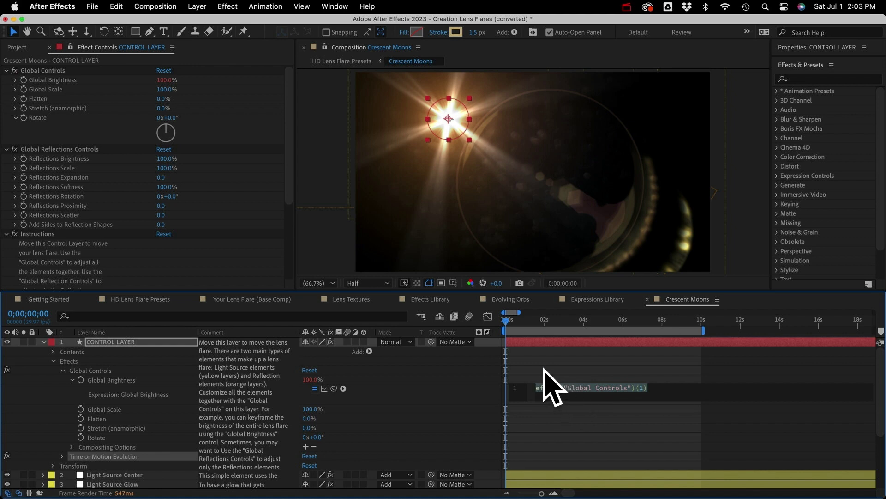
{"action": "key", "text": "cmd+v"}
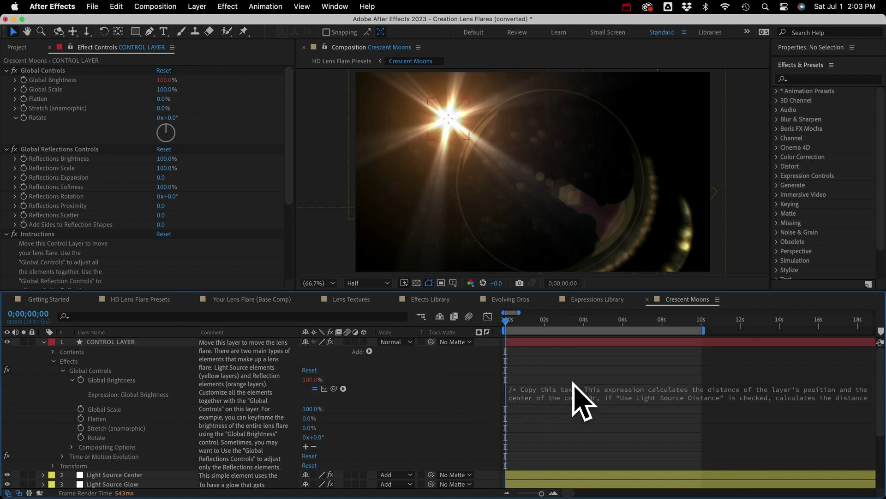
In the CONTROL LAYER's Time or Motion Evolution effect, set Start Evol. to 960 and Motion Evolution to about -86.
{"action": "left_click", "coordinate": [118, 342]}
{"action": "scroll", "coordinate": [99, 247], "scroll_direction": "down", "scroll_amount": 5}
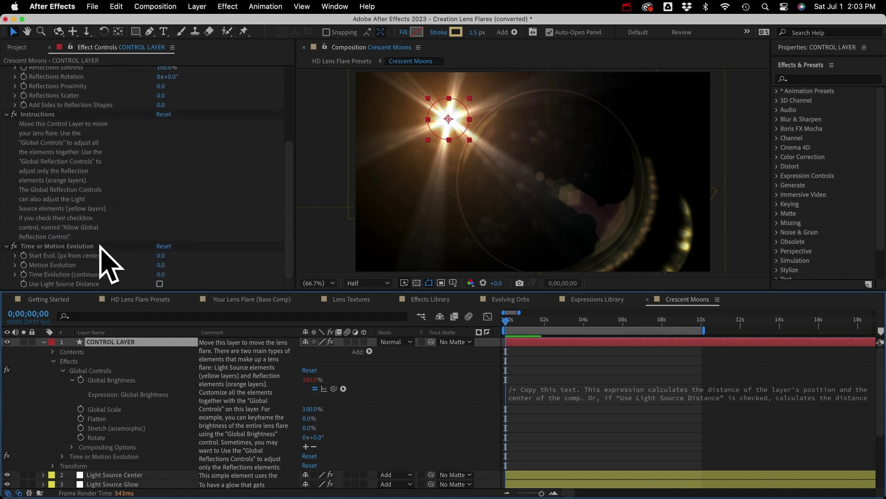
{"action": "left_click", "coordinate": [70, 255]}
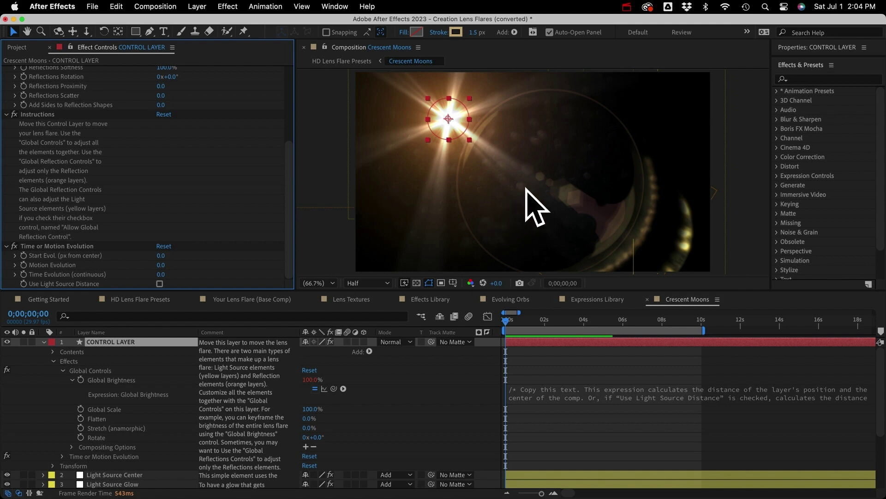
{"action": "left_click", "coordinate": [162, 256]}
{"action": "key", "text": "Return"}
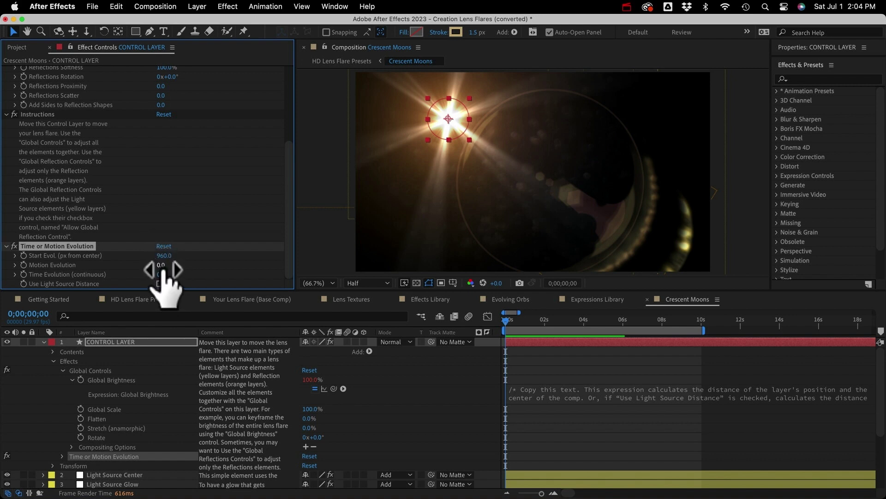
{"action": "left_click_drag", "start_coordinate": [163, 266], "coordinate": [113, 268]}
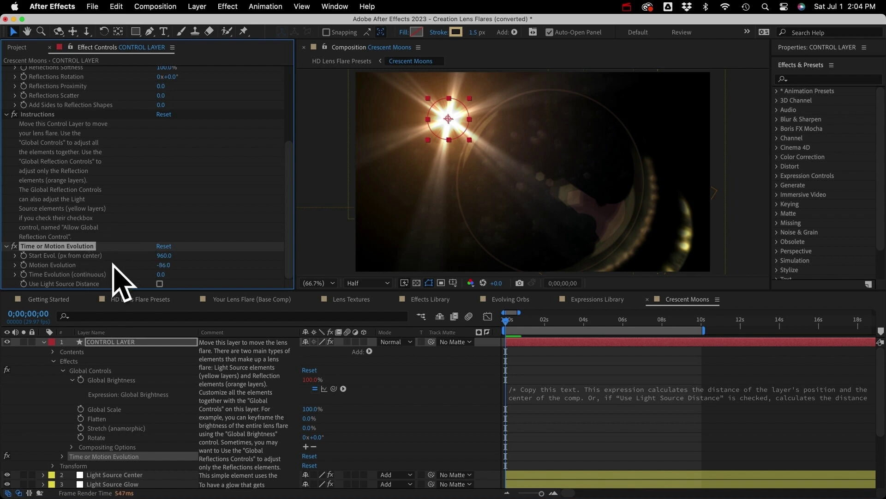
Move the CONTROL LAYER down and right toward the center of the frame to preview the brightness evolution.
{"action": "left_click", "coordinate": [448, 130]}
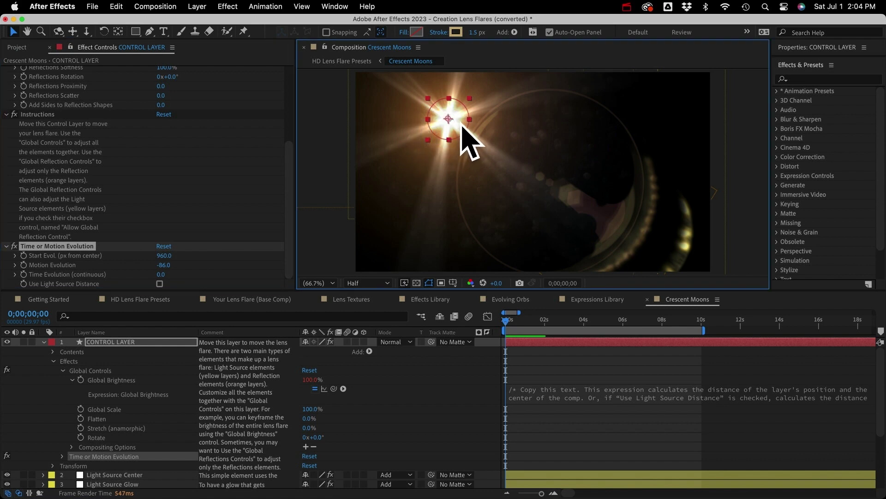
{"action": "left_click_drag", "start_coordinate": [459, 126], "coordinate": [511, 183]}
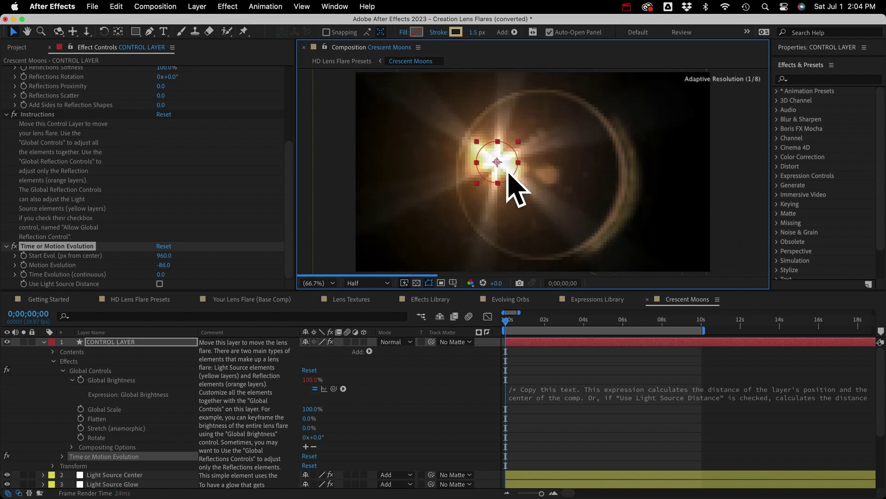
Review the Time or Motion Evolution controls and expand the Global Brightness expression to read its code.
{"action": "left_click", "coordinate": [57, 280]}
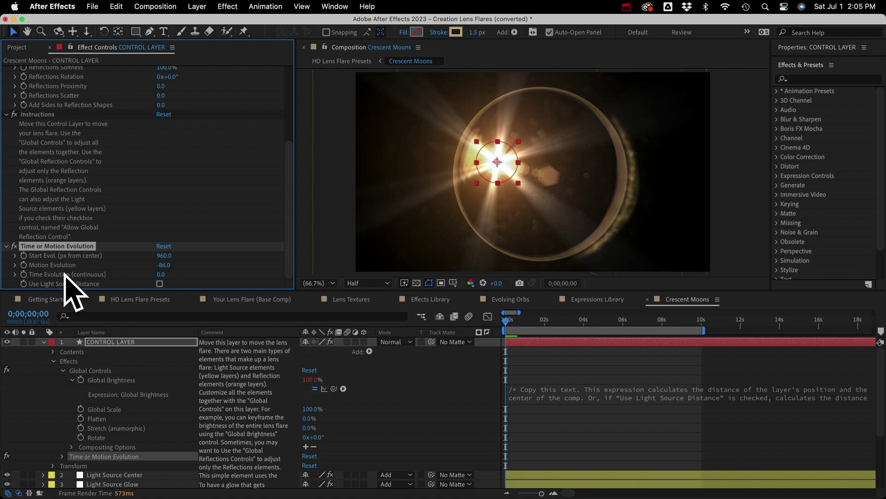
{"action": "left_click", "coordinate": [64, 283]}
{"action": "left_click", "coordinate": [573, 396]}
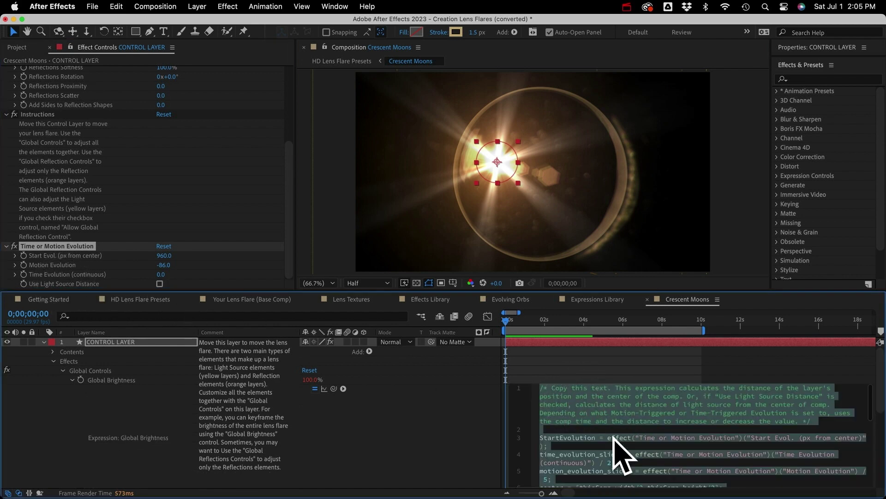
{"action": "left_click", "coordinate": [417, 428]}
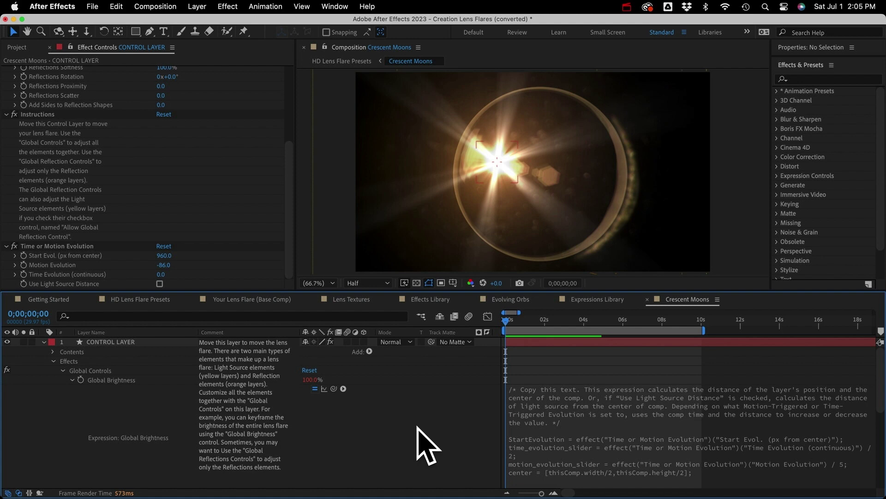
Return to the Expressions Library comp and examine the effect controls of each expression layer from Single-Axis Motion Evolution through Value Change with 6 Markers.
{"action": "left_click", "coordinate": [95, 282]}
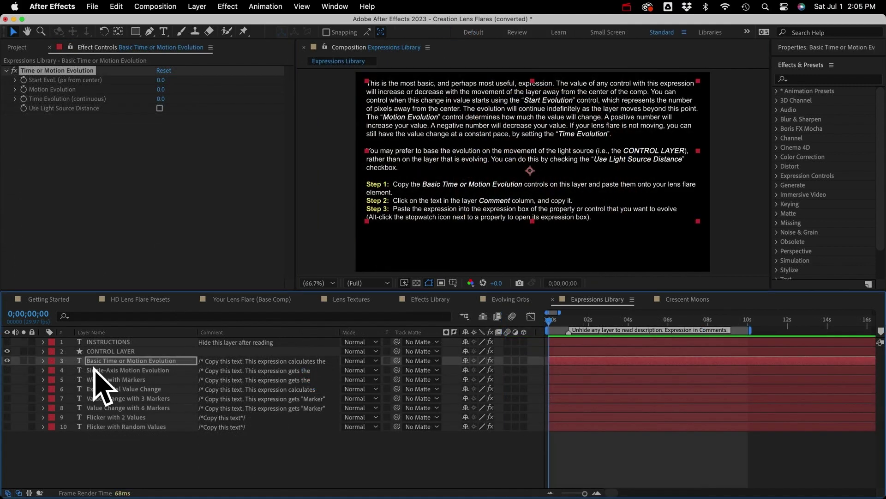
{"action": "left_click", "coordinate": [121, 371]}
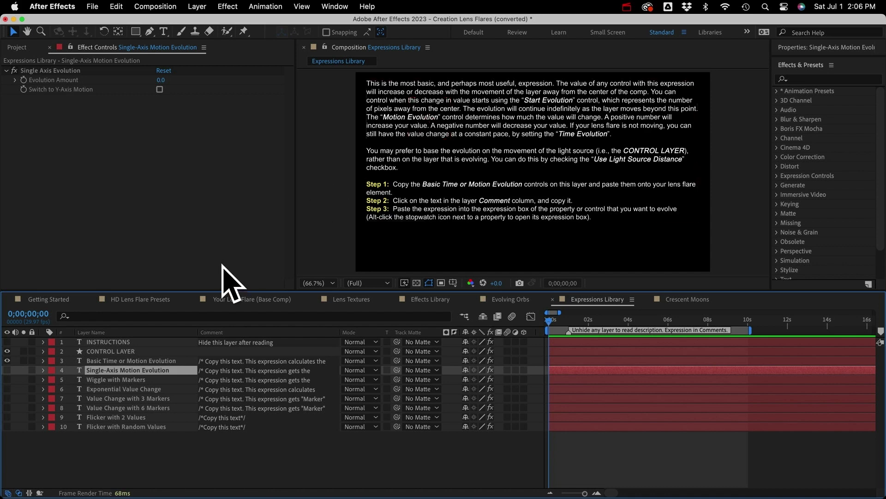
{"action": "left_click", "coordinate": [114, 380]}
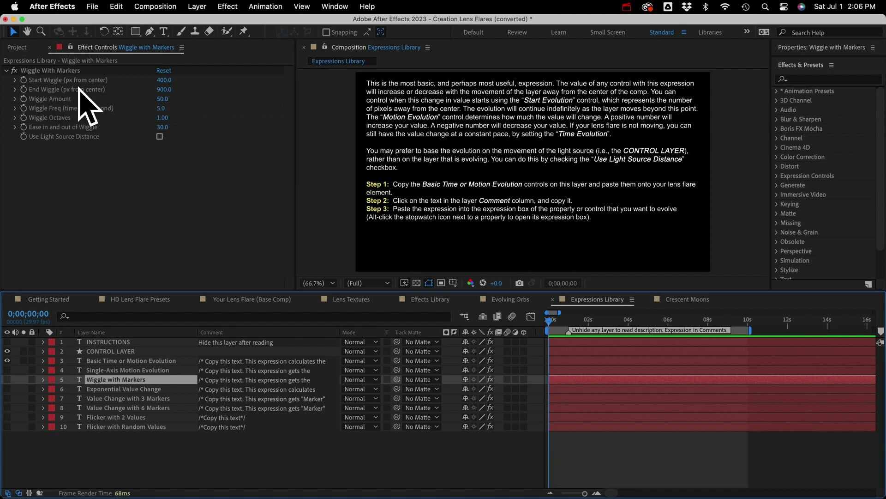
{"action": "left_click", "coordinate": [138, 389]}
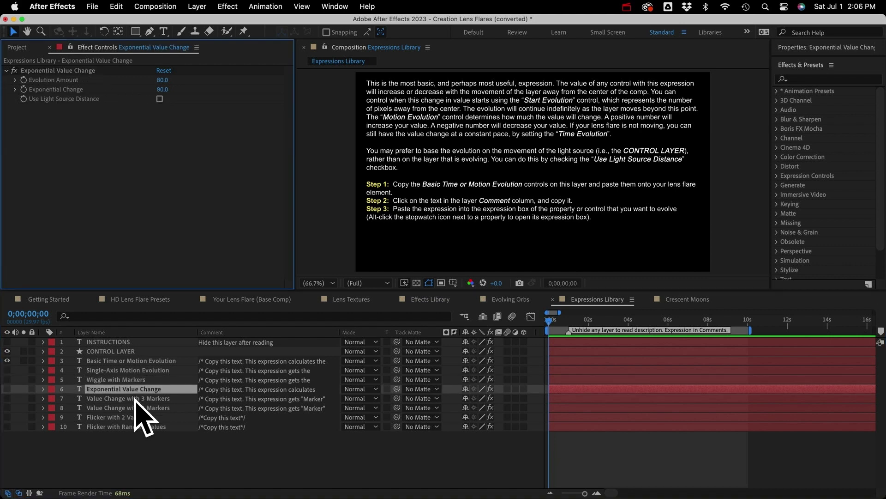
{"action": "left_click", "coordinate": [147, 399]}
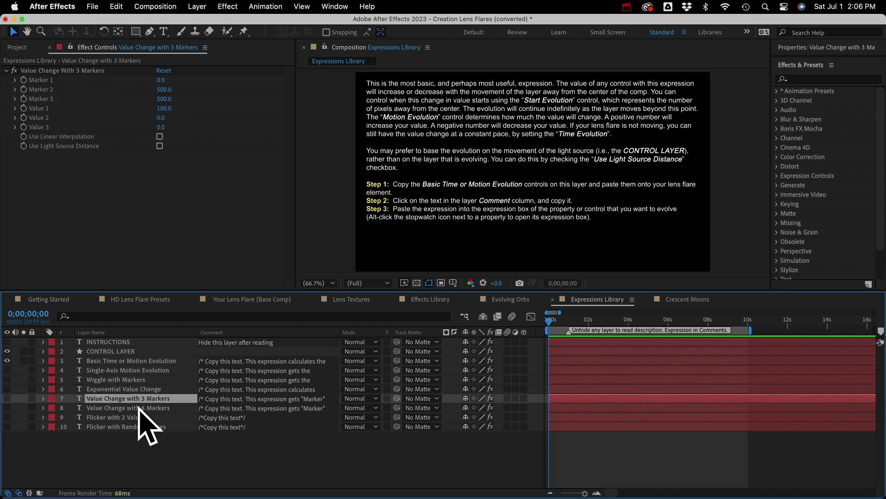
{"action": "left_click", "coordinate": [148, 408]}
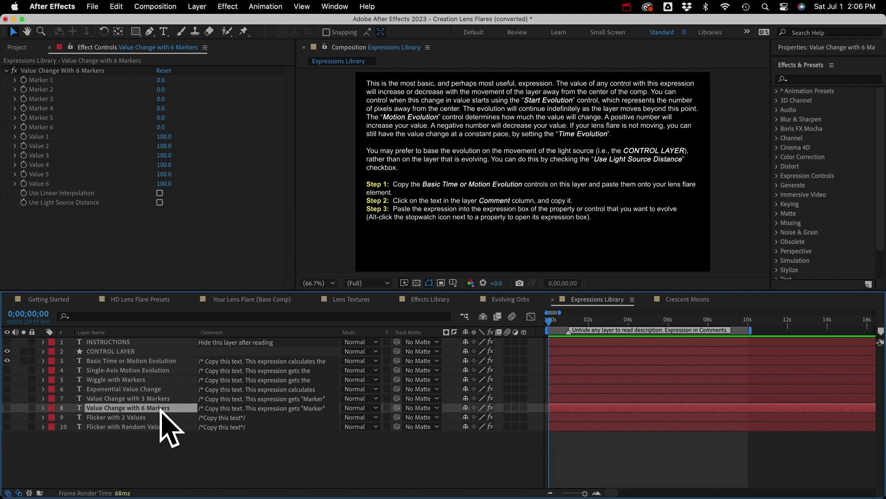